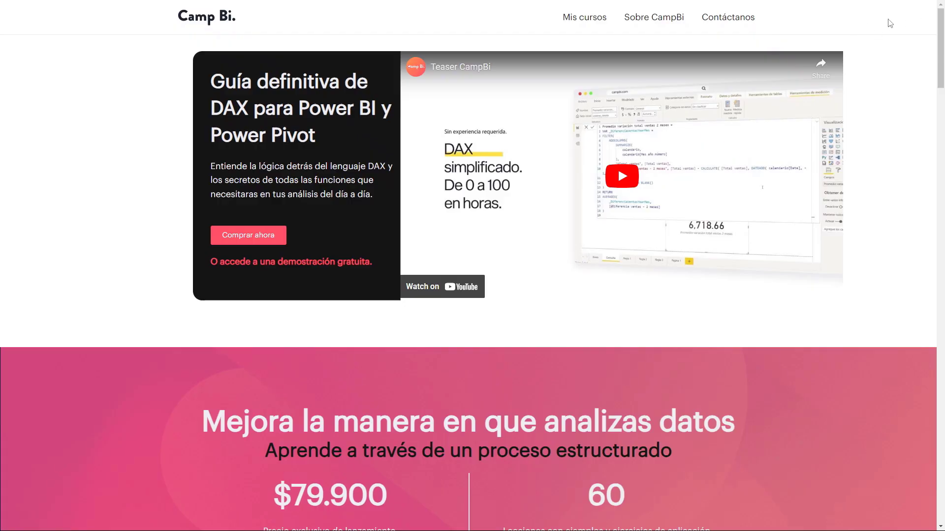
# Step: Look through the CampBi DAX course page, from the launch price and course contents down to the instructor section
pyautogui.scroll(-6, 900, 44)
pyautogui.scroll(-10, 901, 46)
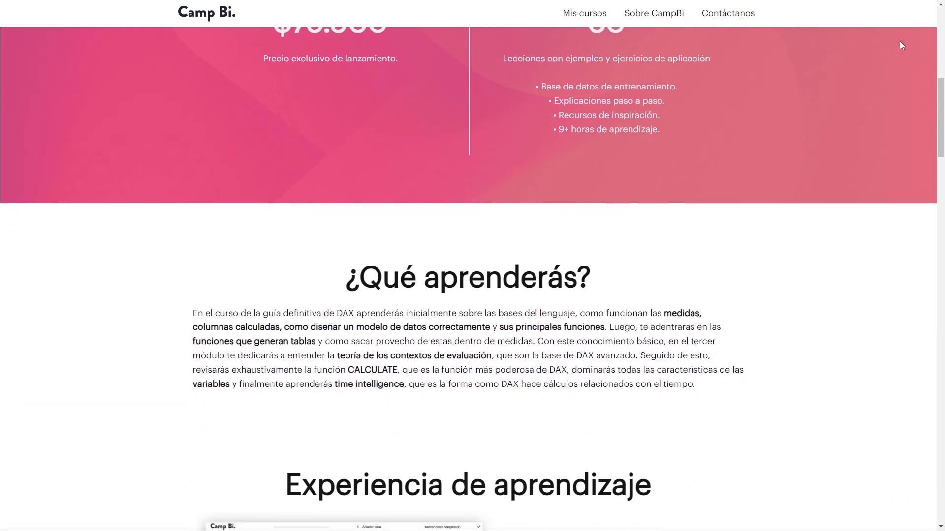
pyautogui.scroll(-10, 902, 45)
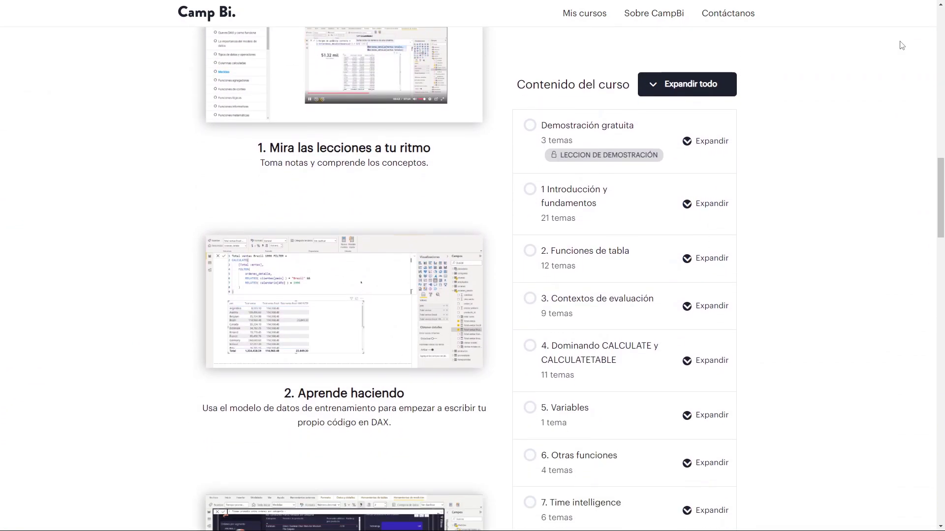
pyautogui.scroll(-10, 901, 45)
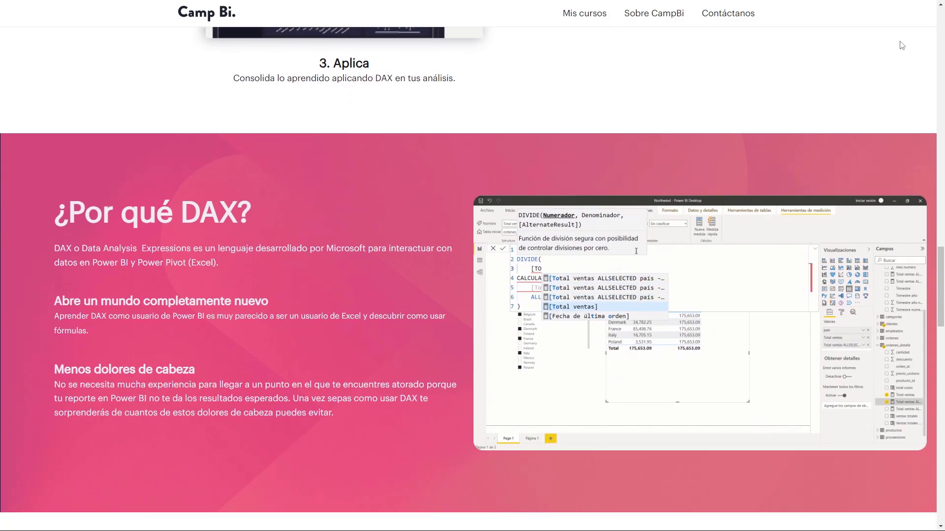
pyautogui.scroll(-10, 902, 45)
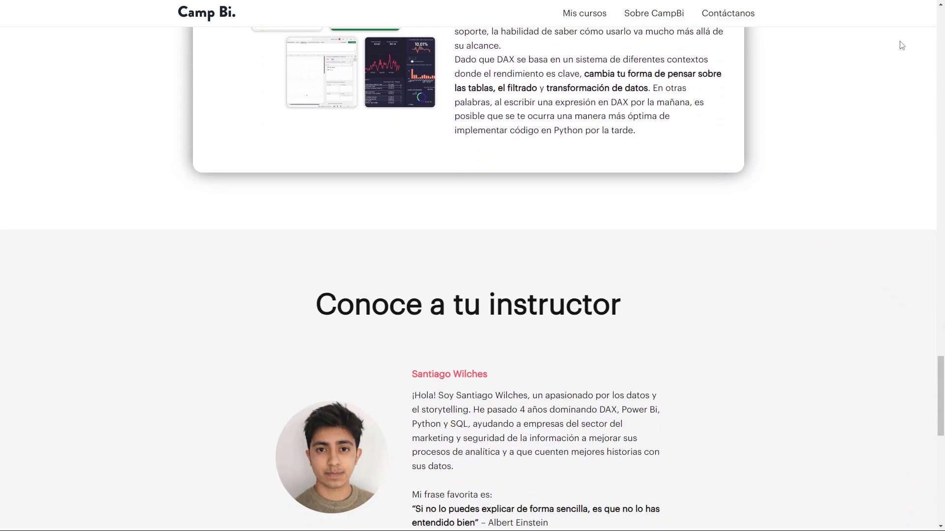
pyautogui.scroll(-2, 901, 46)
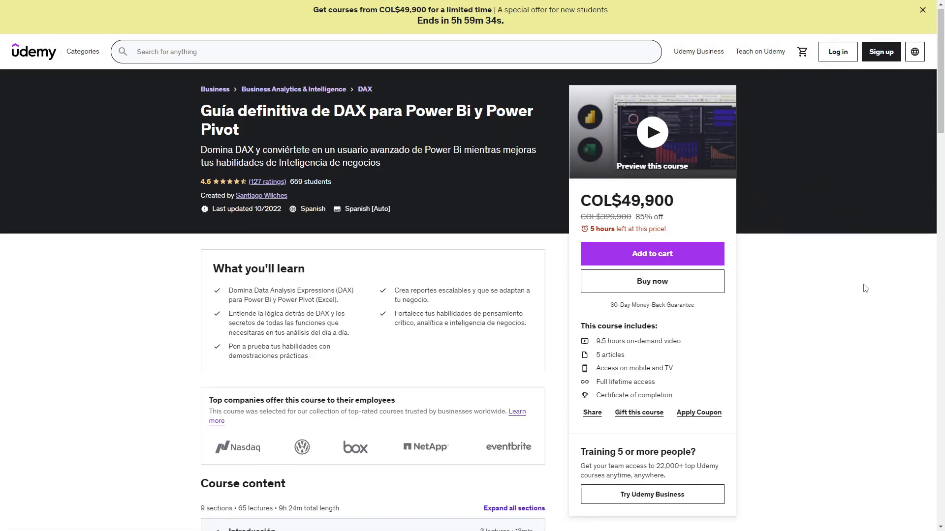
# Step: Switch to the Udemy page of the DAX course and review its course content, description, instructor and ratings
pyautogui.scroll(-2, 865, 288)
pyautogui.scroll(-10, 865, 289)
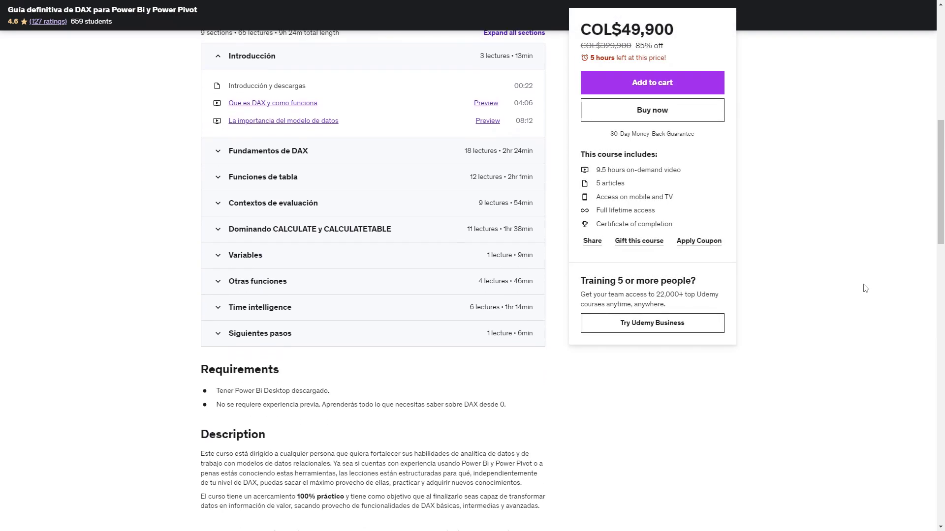
pyautogui.scroll(-13, 865, 289)
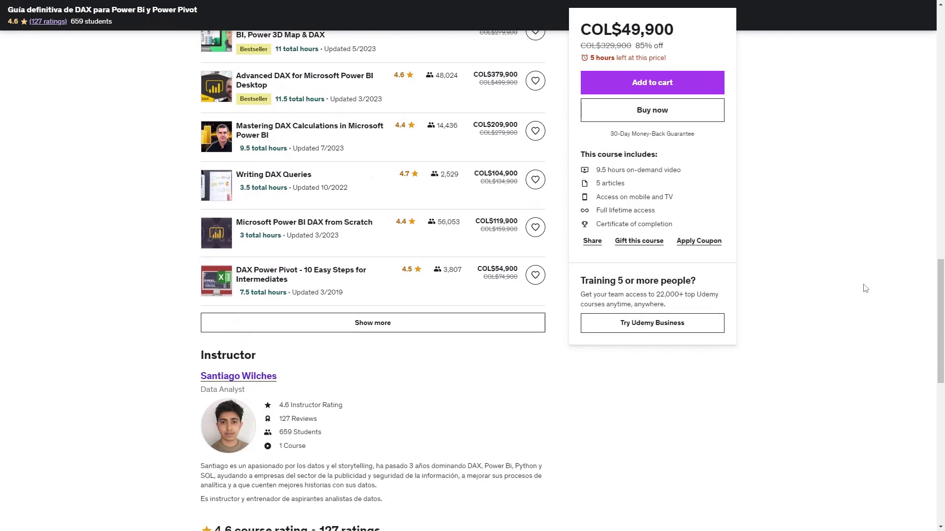
pyautogui.scroll(-3, 865, 288)
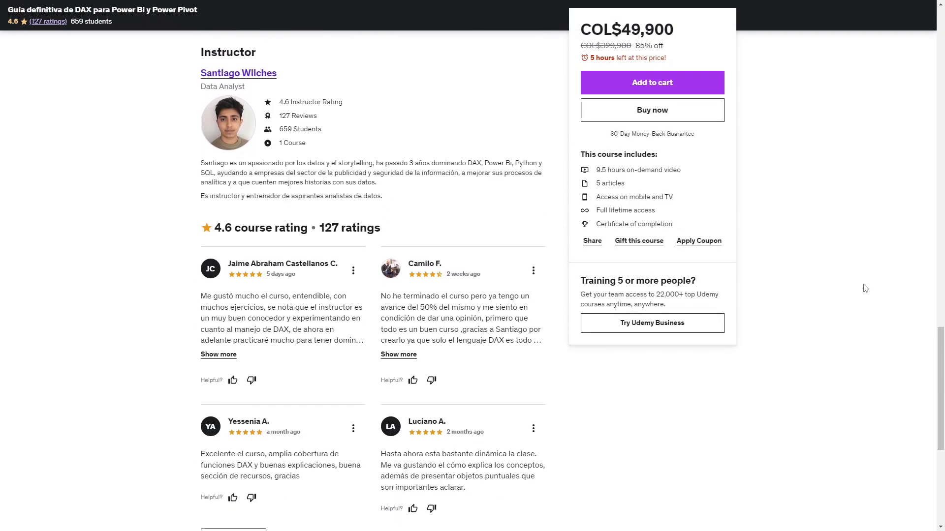
pyautogui.scroll(-1, 865, 288)
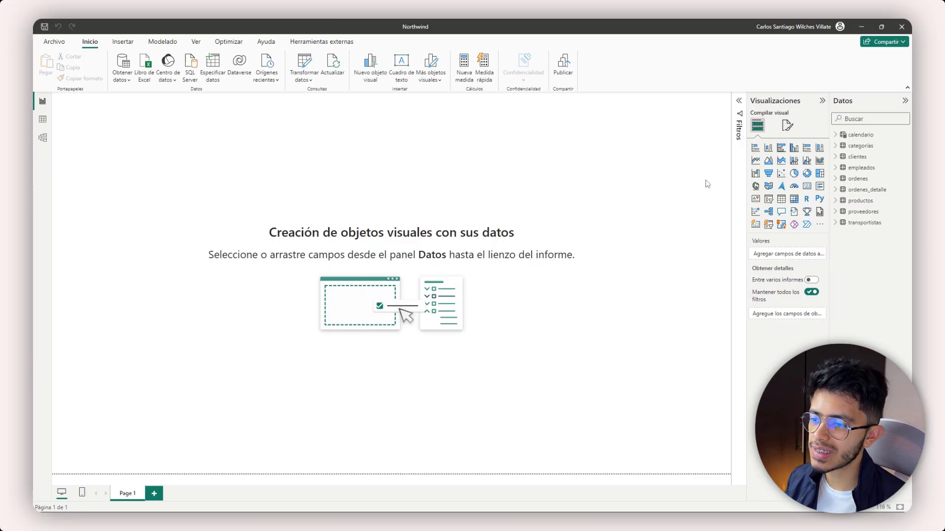
# Step: Switch to the Northwind report in Power BI, insert an empty table visual, and place and enlarge it mid-page
pyautogui.click(774, 103)
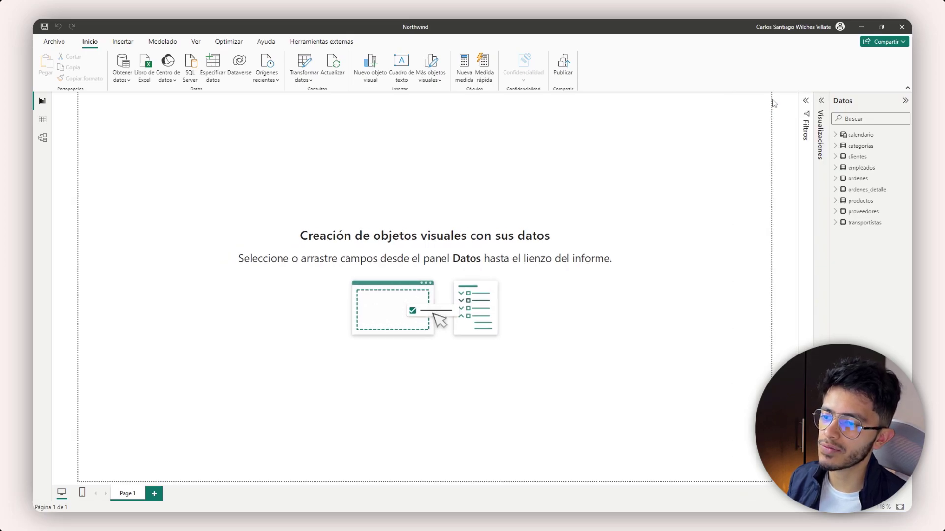
pyautogui.click(820, 104)
pyautogui.click(781, 199)
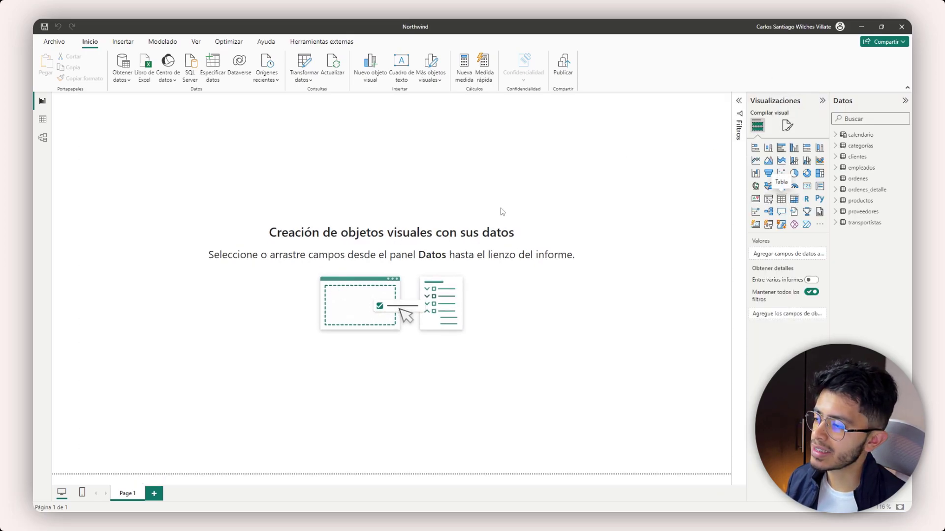
pyautogui.moveTo(174, 193); pyautogui.dragTo(395, 271)
pyautogui.moveTo(427, 320); pyautogui.dragTo(573, 367)
# Step: Fill the table visual with nombre_empresa from the clientes table instead of país, reposition the visual and make it taller
pyautogui.click(839, 157)
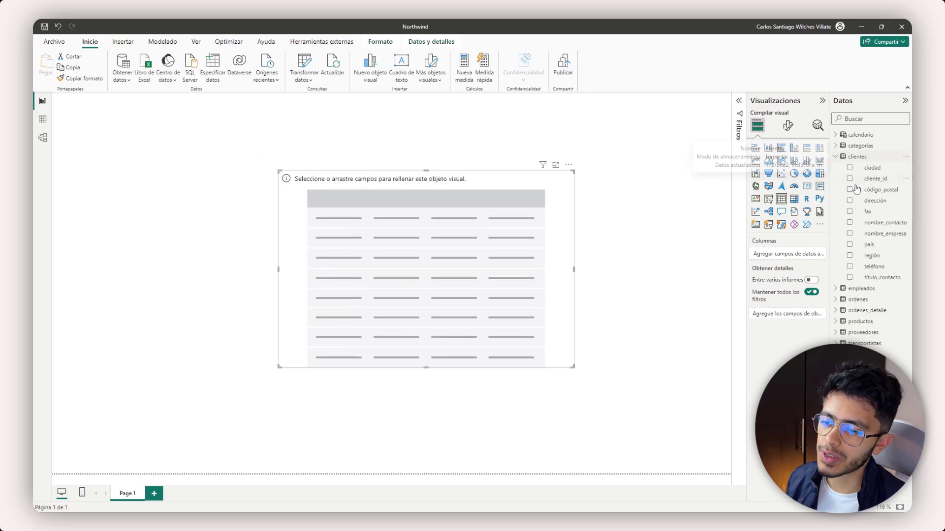
pyautogui.click(849, 244)
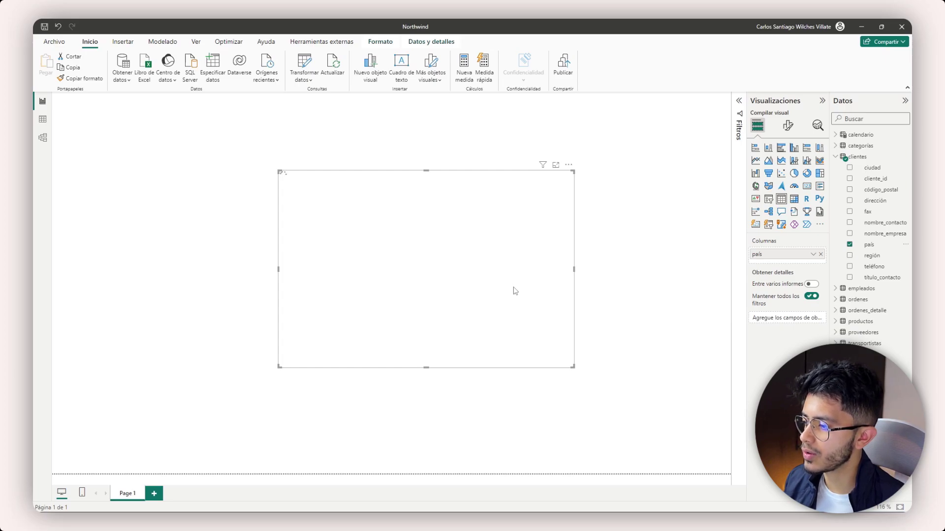
pyautogui.moveTo(513, 291); pyautogui.dragTo(525, 249)
pyautogui.click(849, 245)
pyautogui.click(850, 233)
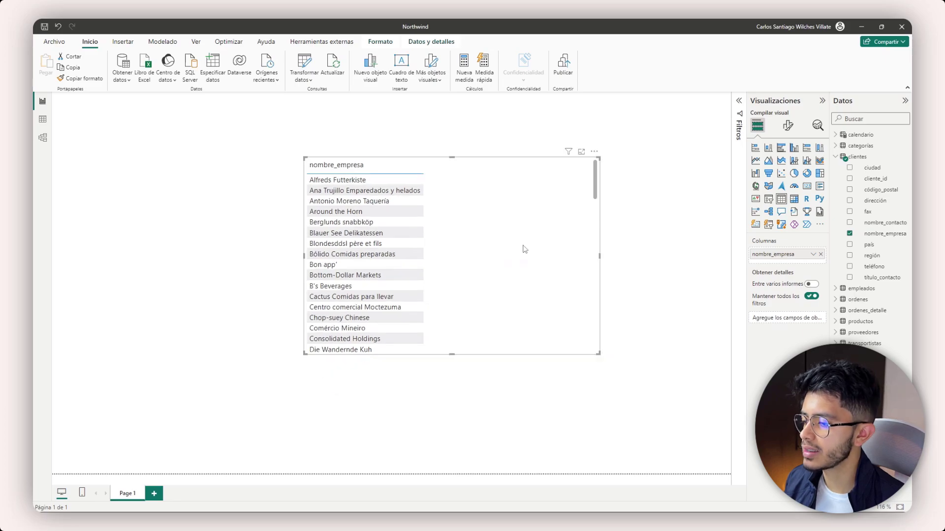
pyautogui.moveTo(598, 354); pyautogui.dragTo(613, 436)
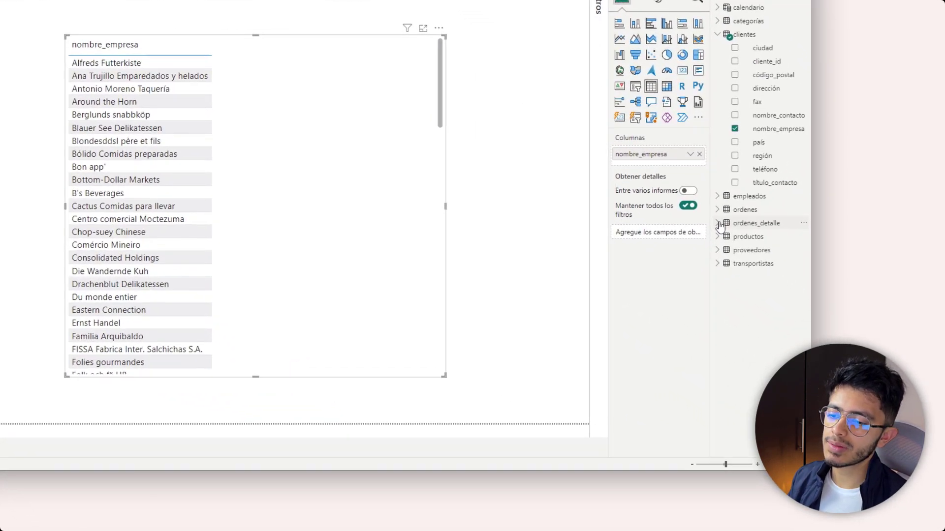
# Step: Create a new measure in the ordenes_detalle table, name it Ventas totales, and enlarge the formula text
pyautogui.click(718, 223)
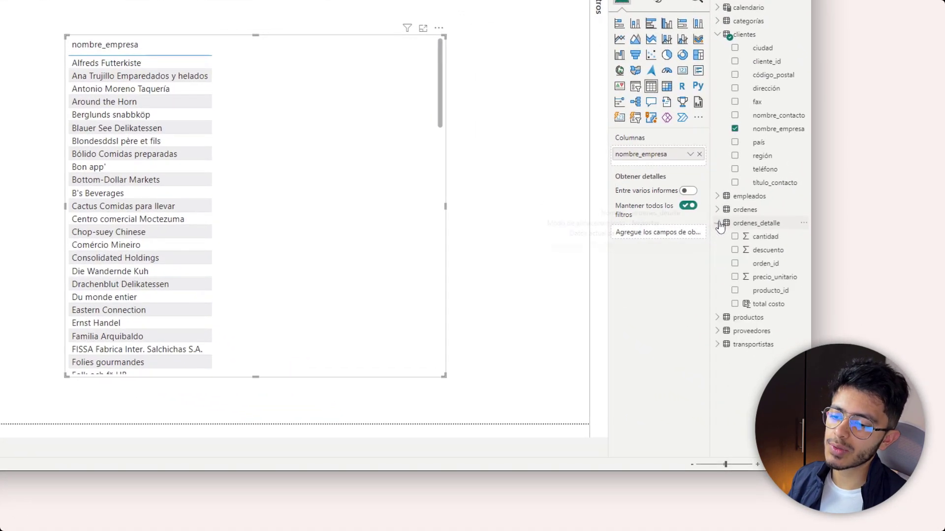
pyautogui.rightClick(748, 237)
pyautogui.press('Escape')
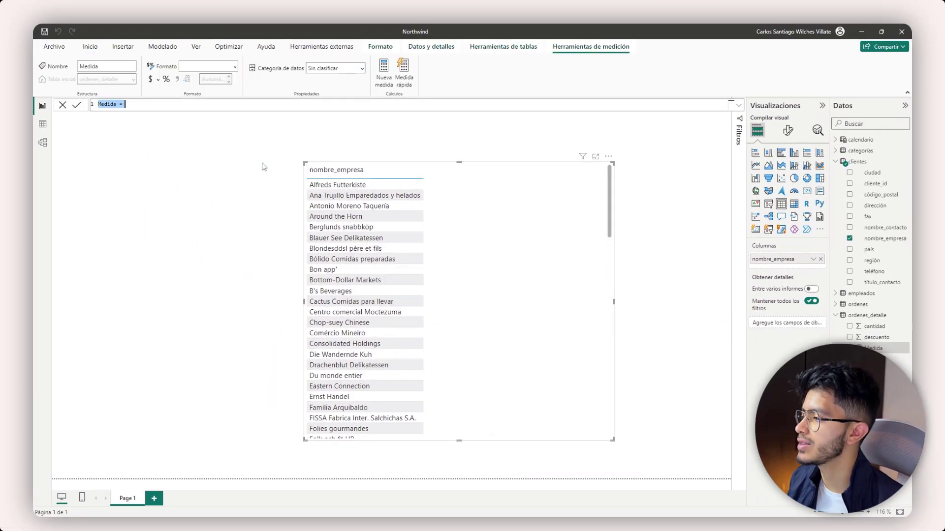
pyautogui.scroll(3, 286, 103)
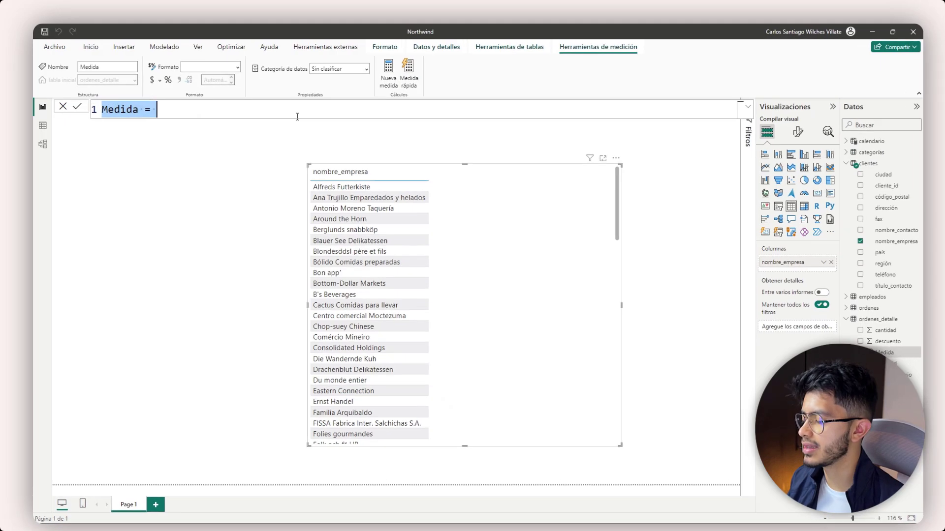
pyautogui.write('Ventas totals')
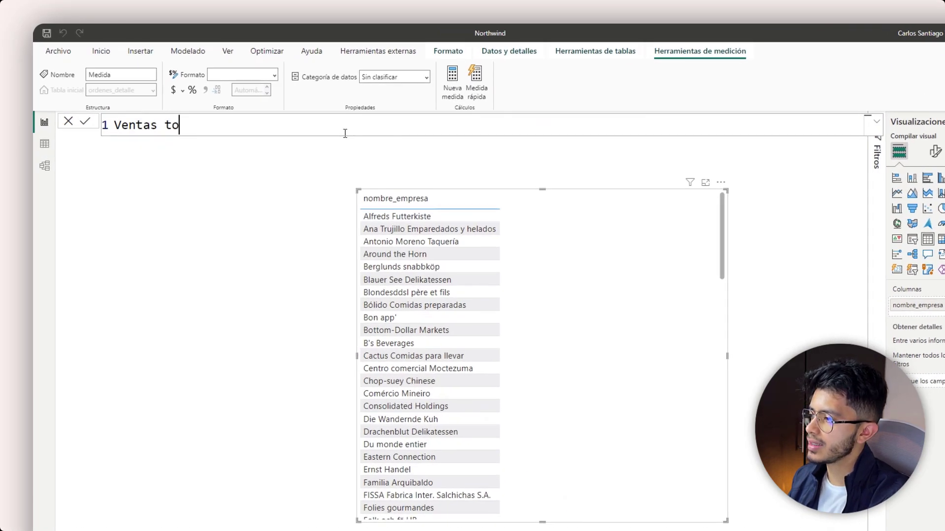
pyautogui.press('BackSpace')
pyautogui.write('es =')
pyautogui.press('Return')
# Step: Begin the measure's formula with SUMX iterating over the ordenes_detalle table
pyautogui.write('su')
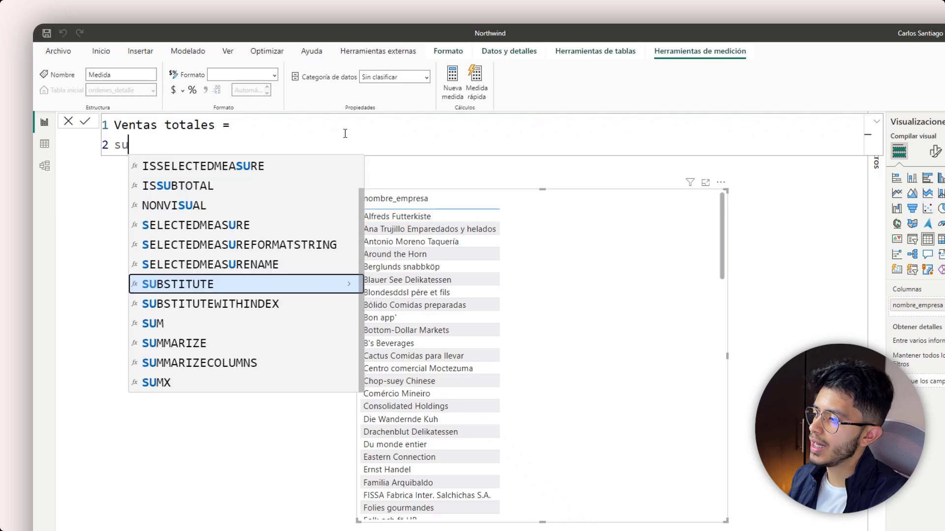
pyautogui.write('mx(')
pyautogui.hotkey('shift', 'Return')
pyautogui.write('orde')
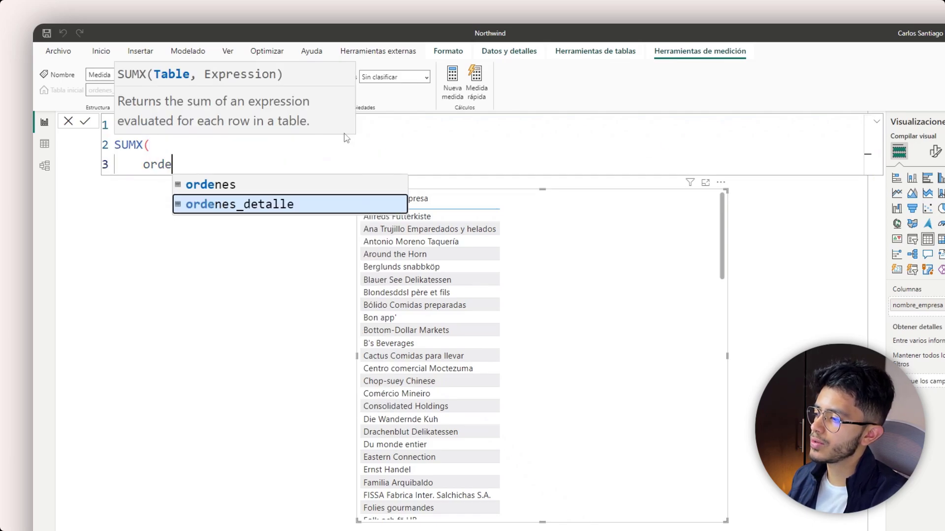
pyautogui.press('Tab')
pyautogui.write(',')
pyautogui.hotkey('shift', 'Return')
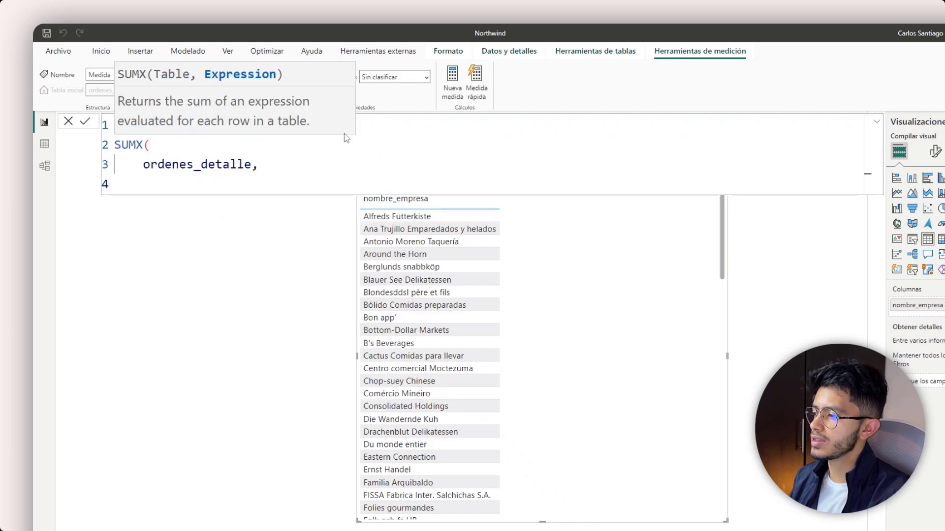
# Step: Complete the SUMX expression as ordenes_detalle[cantidad] * ordenes_detalle[precio_unitario] and commit the measure
pyautogui.write('cant')
pyautogui.press('Tab')
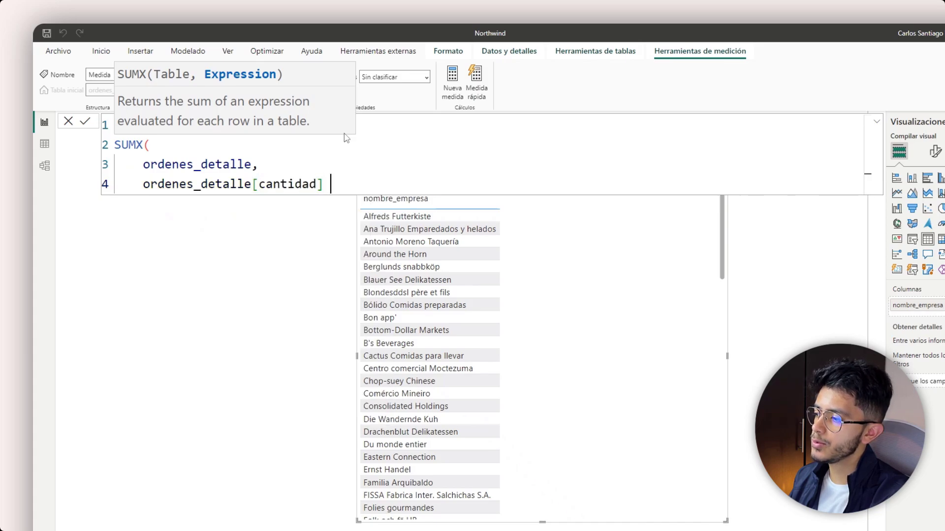
pyautogui.write('* prei')
pyautogui.press('BackSpace')
pyautogui.press('Up')
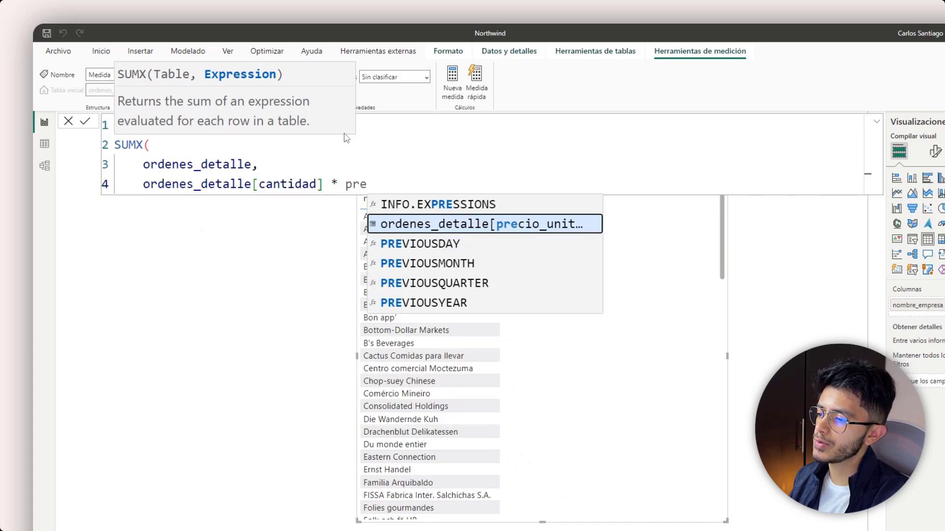
pyautogui.press('Tab')
pyautogui.hotkey('shift', 'Return')
pyautogui.press('BackSpace')
pyautogui.write(')')
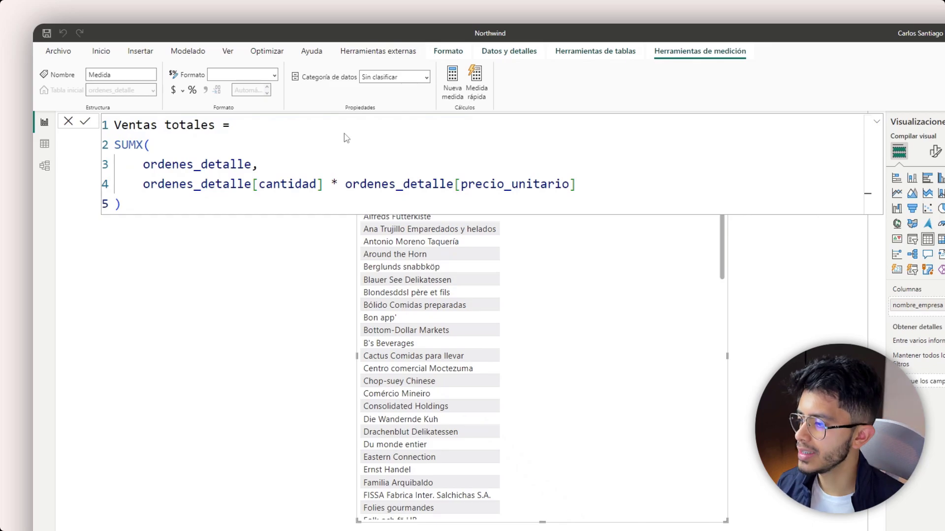
pyautogui.press('Return')
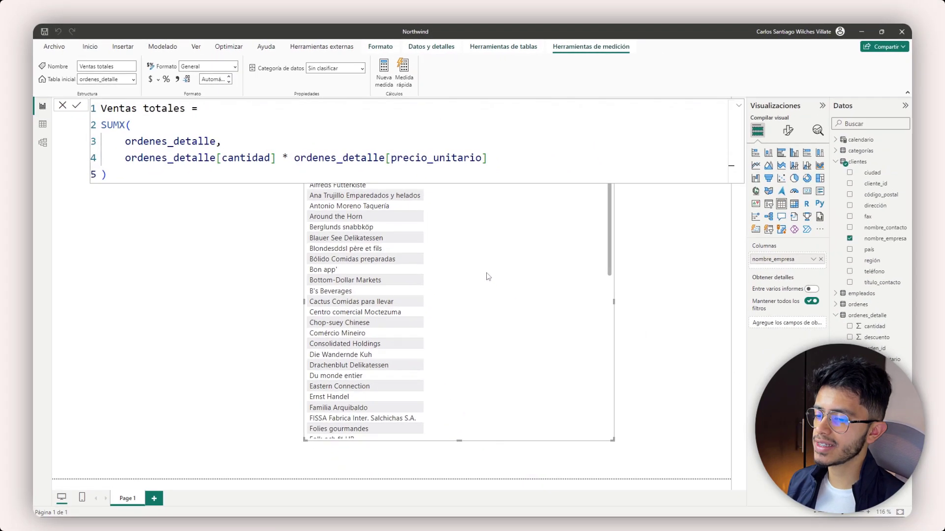
# Step: Add Ventas totales to the table visual and set the measure's format to Dinámica
pyautogui.click(850, 381)
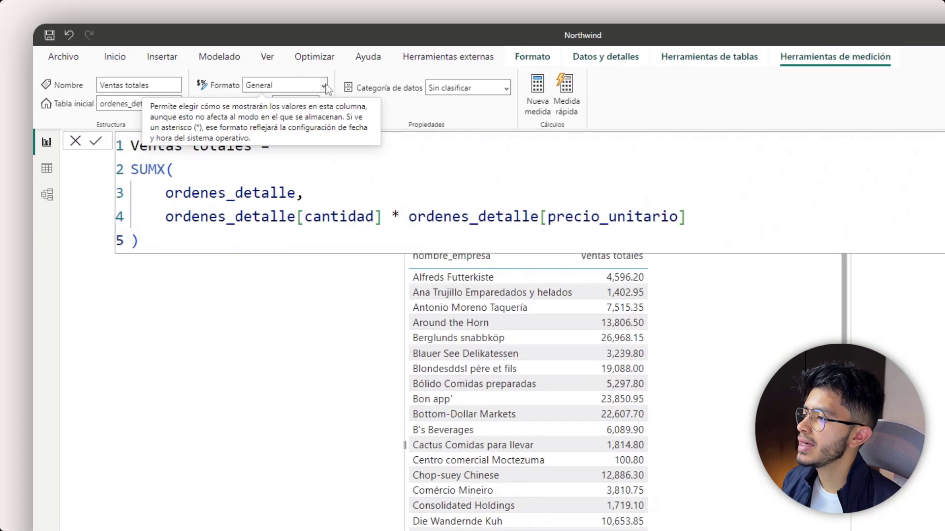
pyautogui.click(324, 87)
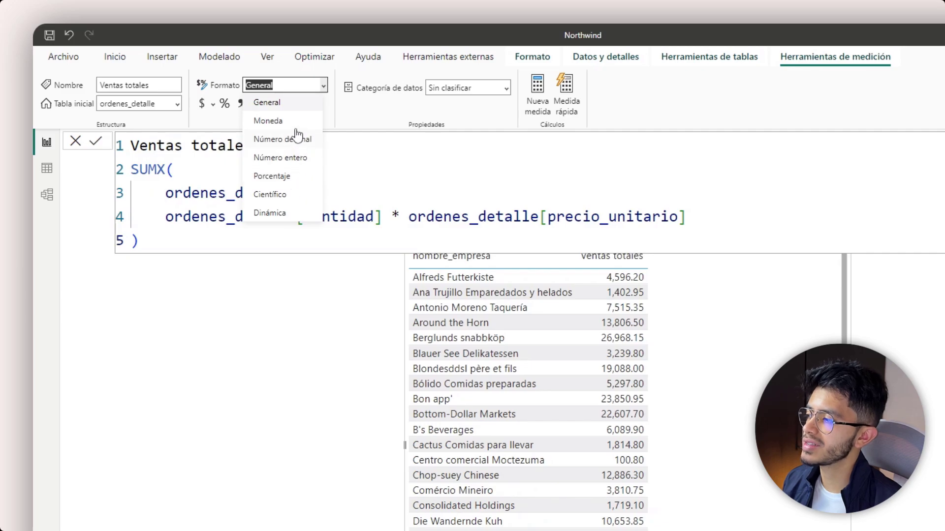
pyautogui.click(269, 213)
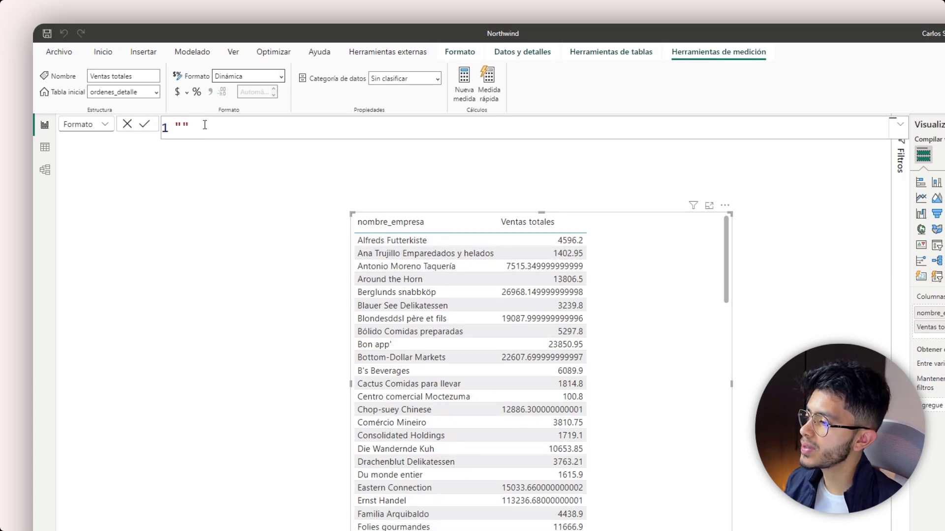
# Step: Replace the empty string in the dynamic format expression with SELECTEDMEASURE() and commit it
pyautogui.scroll(1, 203, 125)
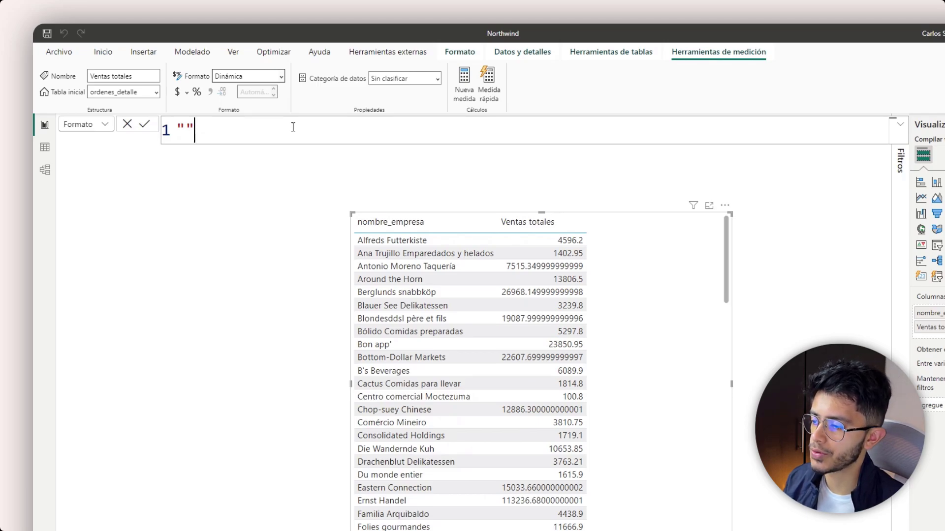
pyautogui.moveTo(293, 127); pyautogui.dragTo(170, 120)
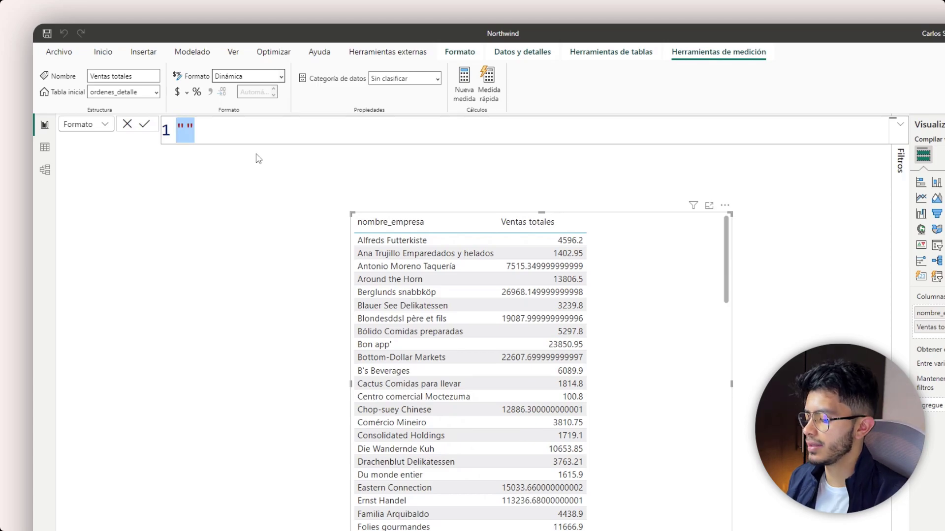
pyautogui.write('sel')
pyautogui.press('Down')
pyautogui.press('Down')
pyautogui.press('Down')
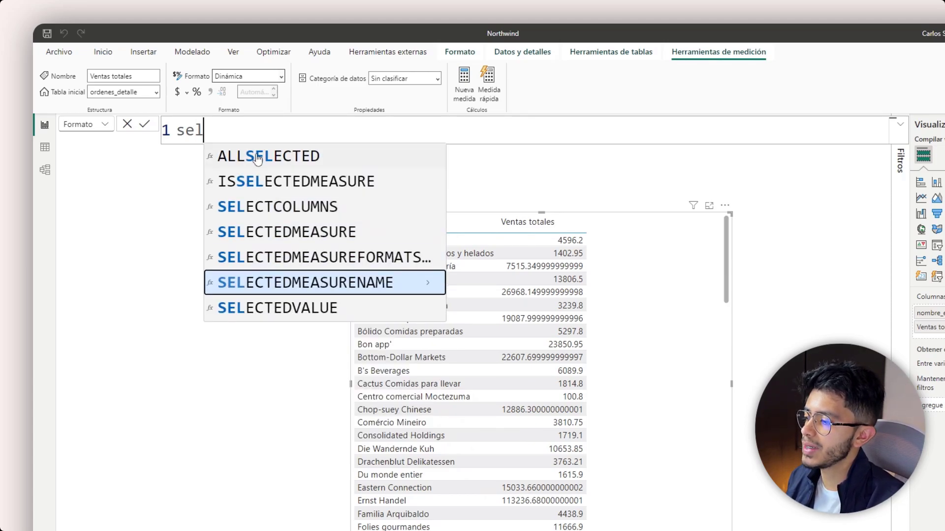
pyautogui.press('Up')
pyautogui.press('Up')
pyautogui.press('Tab')
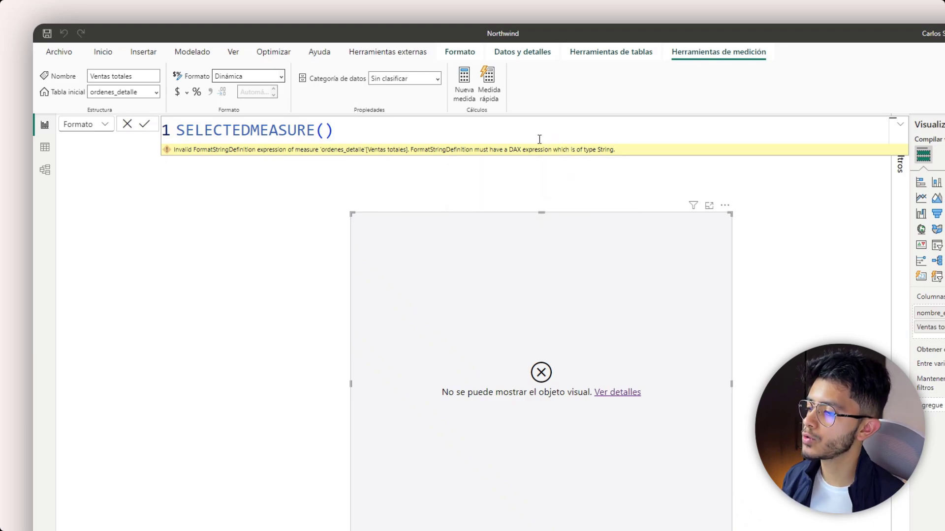
# Step: Extend the SELECTEDMEASURE() format expression by concatenating a blank-space string with & " " &
pyautogui.click(528, 130)
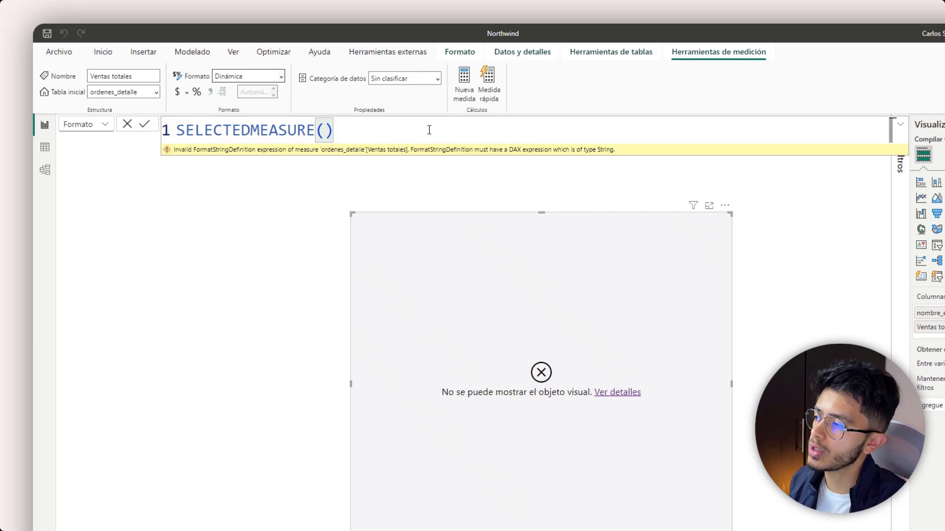
pyautogui.write('&')
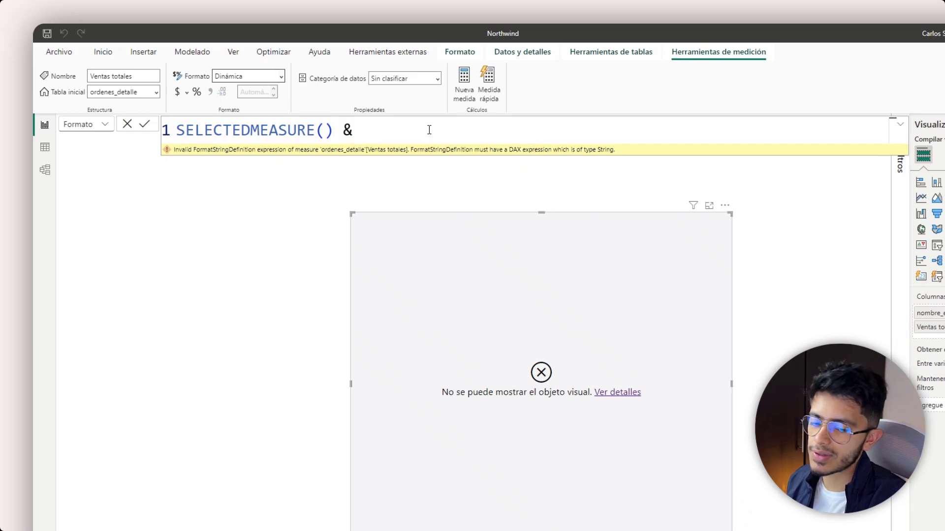
pyautogui.write(' "')
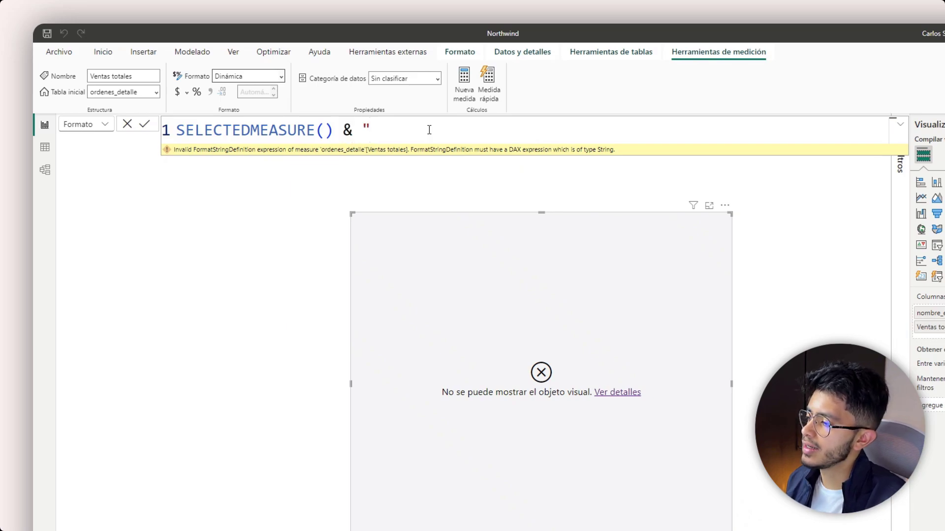
pyautogui.write(' " & ')
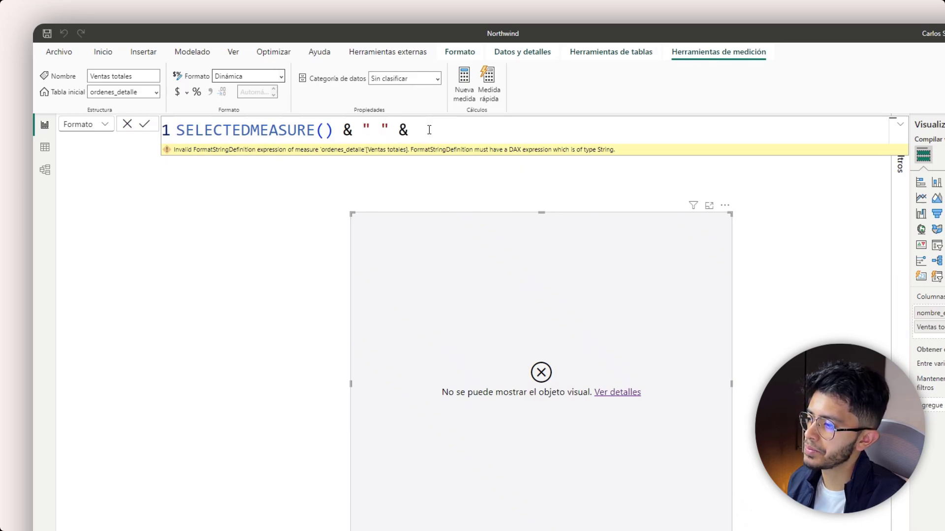
# Step: Complete the dynamic format expression with SELECTEDVALUE( clientes[país] ) and commit it
pyautogui.write('"sele')
pyautogui.press('Down')
pyautogui.press('Down')
pyautogui.press('Down')
pyautogui.press('Down')
pyautogui.press('Tab')
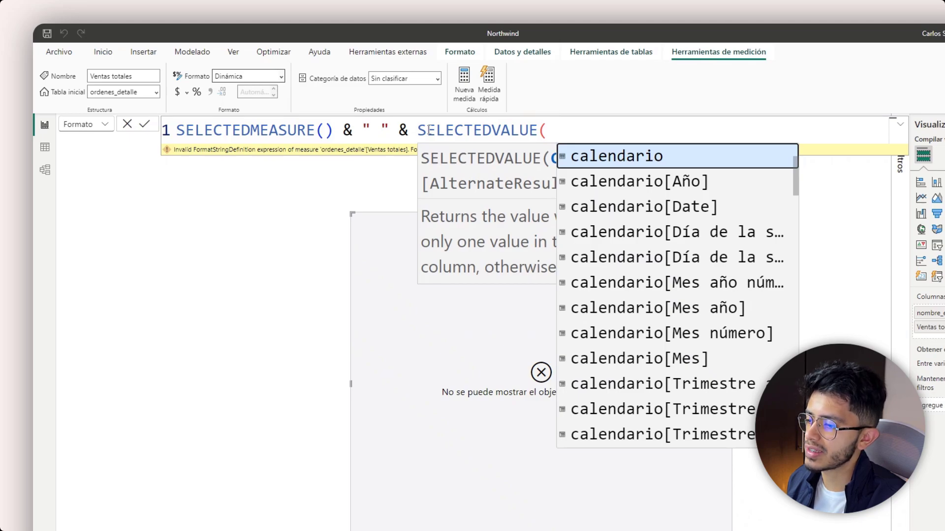
pyautogui.write('clientes ')
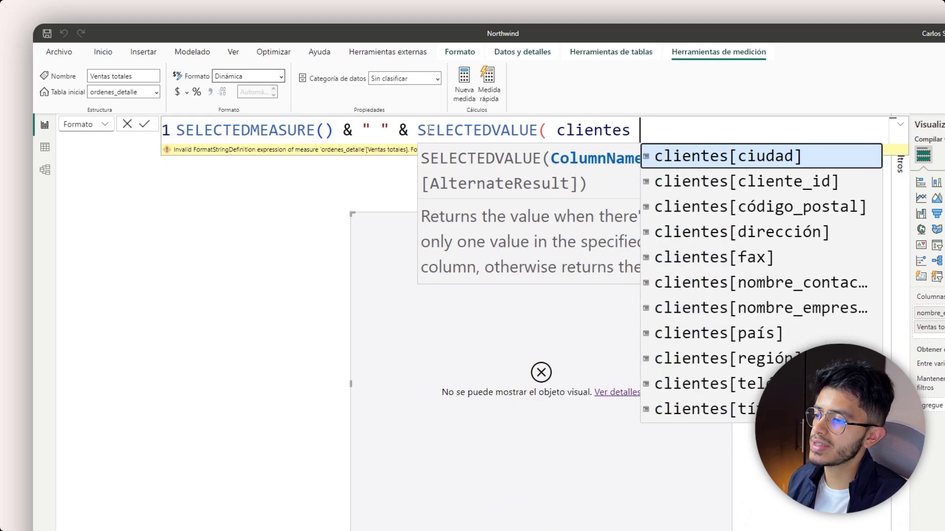
pyautogui.write('[p')
pyautogui.press('Tab')
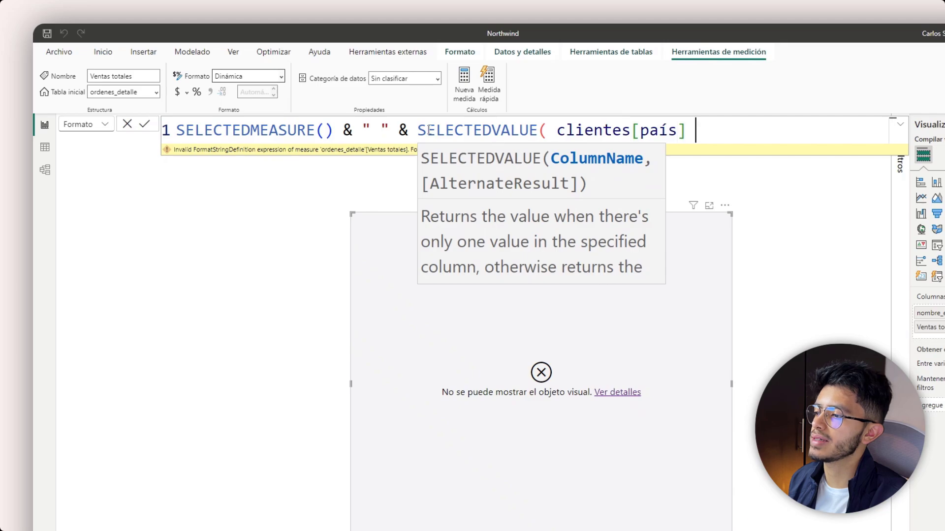
pyautogui.write(')')
pyautogui.press('Return')
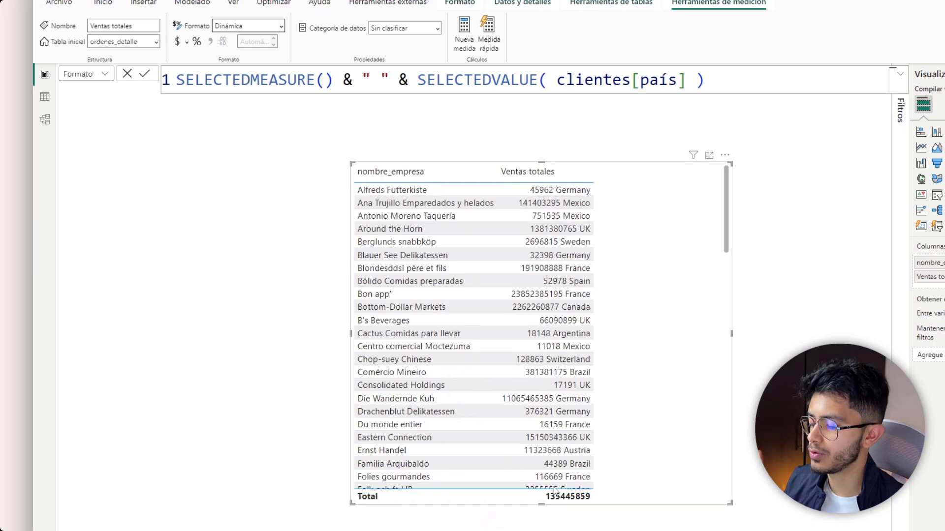
# Step: Review the DAX formula of Ventas totales in the Medida view, and return to its Formato expression
pyautogui.click(105, 75)
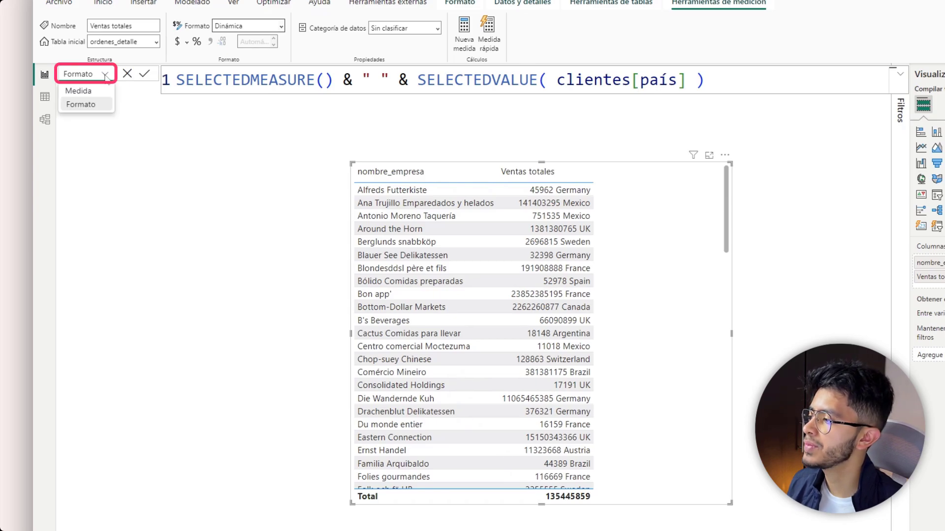
pyautogui.click(102, 92)
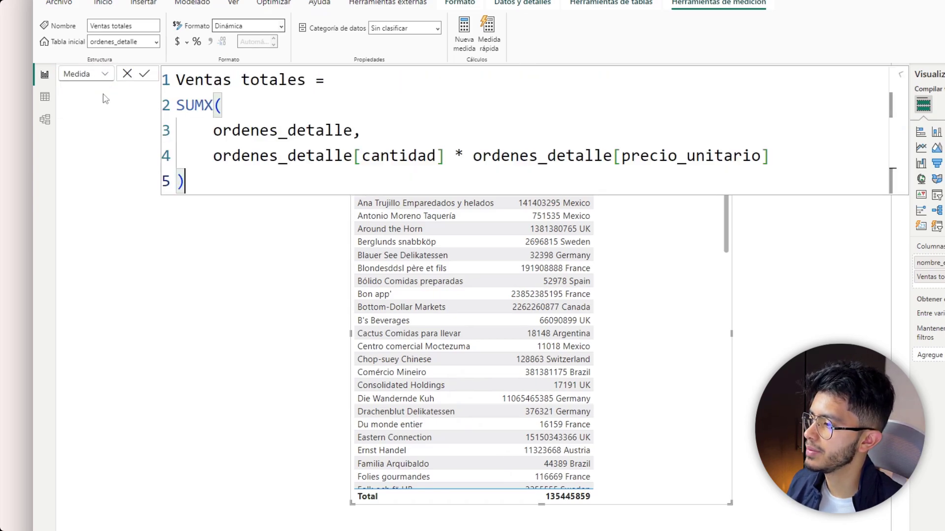
pyautogui.click(104, 75)
pyautogui.click(105, 104)
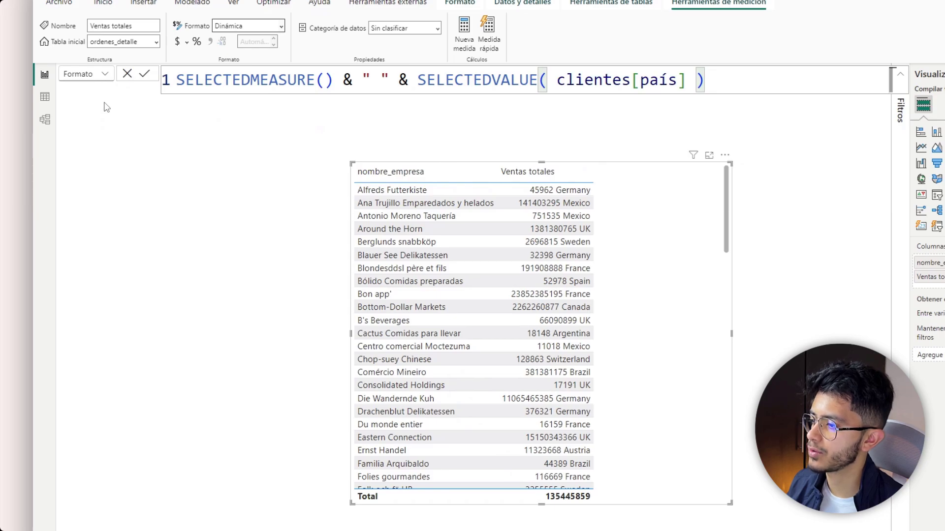
# Step: Duplicate the company table beside the original and make the original table narrower
pyautogui.click(270, 142)
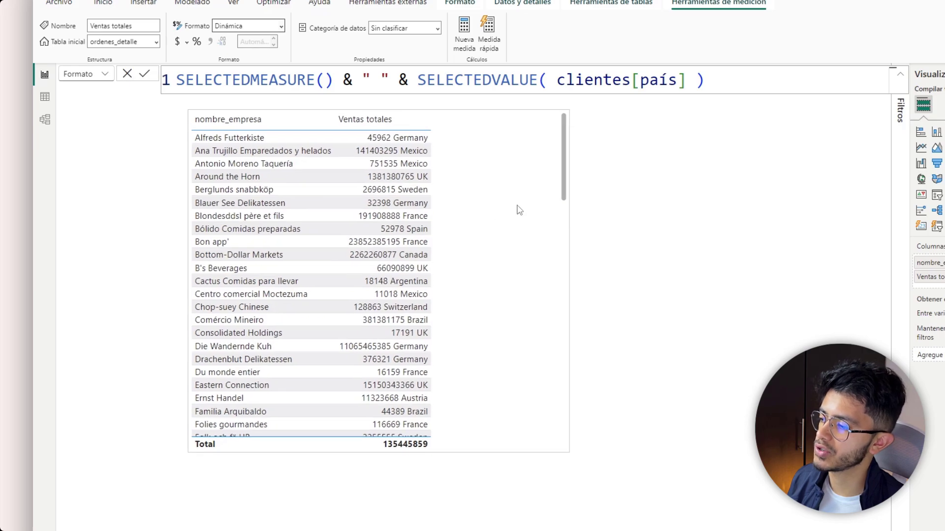
pyautogui.click(442, 221)
pyautogui.hotkey('ctrl', 'c')
pyautogui.hotkey('ctrl', 'v')
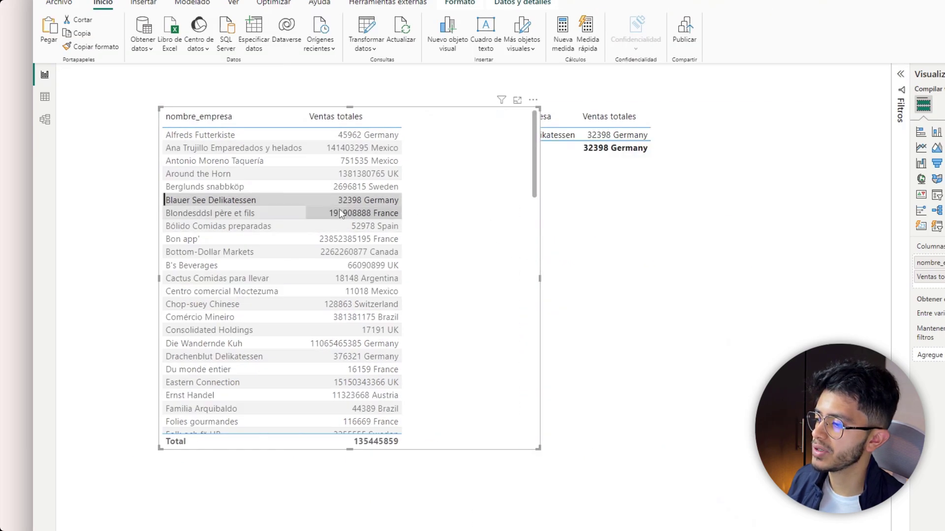
pyautogui.click(374, 201)
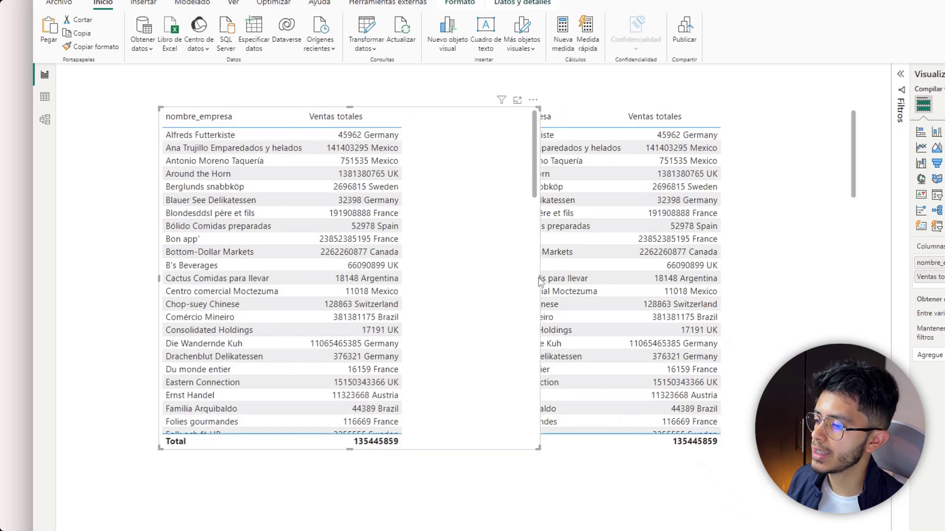
pyautogui.moveTo(539, 279); pyautogui.dragTo(481, 278)
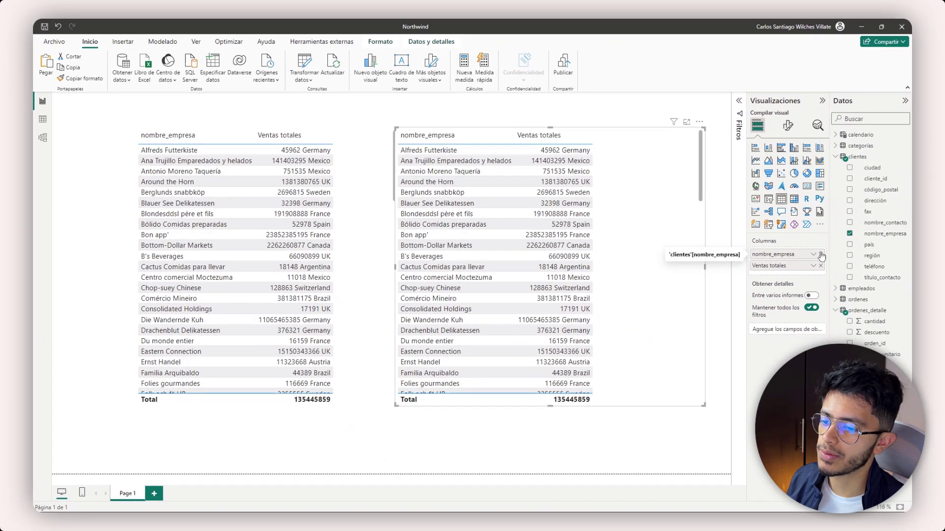
# Step: Replace the copied table's fields with región and Ventas totales, and display the measure's format expression
pyautogui.click(933, 272)
pyautogui.click(820, 255)
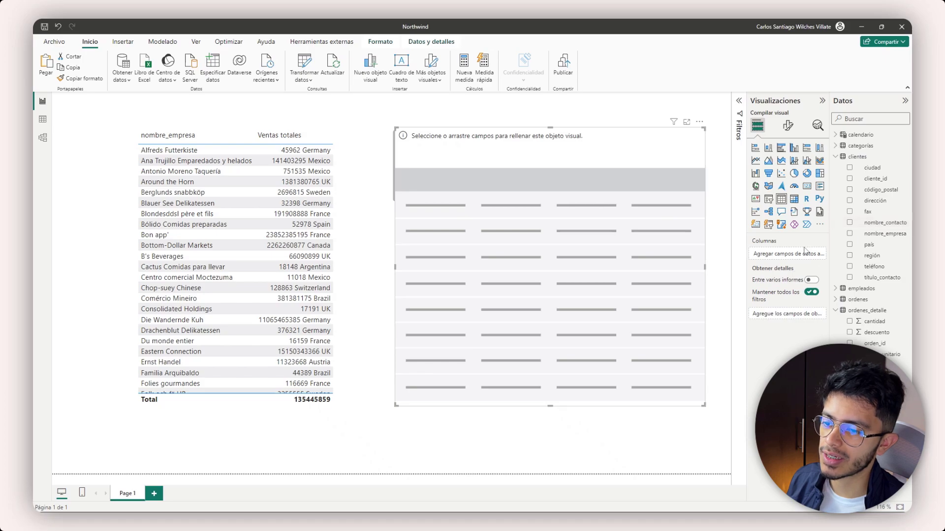
pyautogui.click(850, 256)
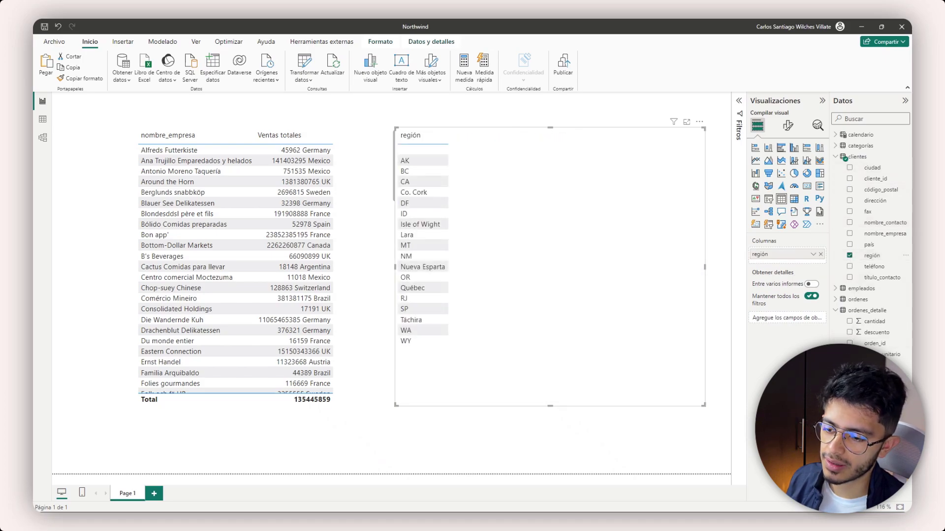
pyautogui.click(850, 365)
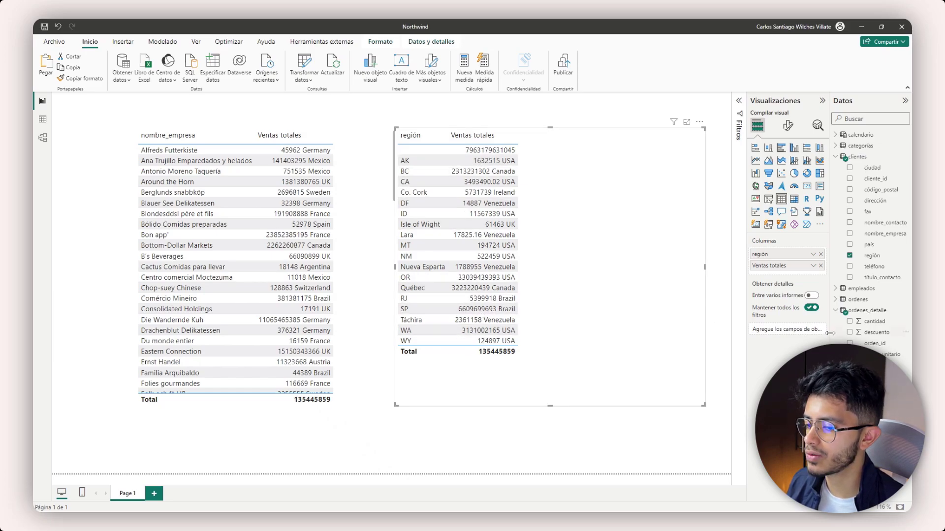
pyautogui.click(880, 387)
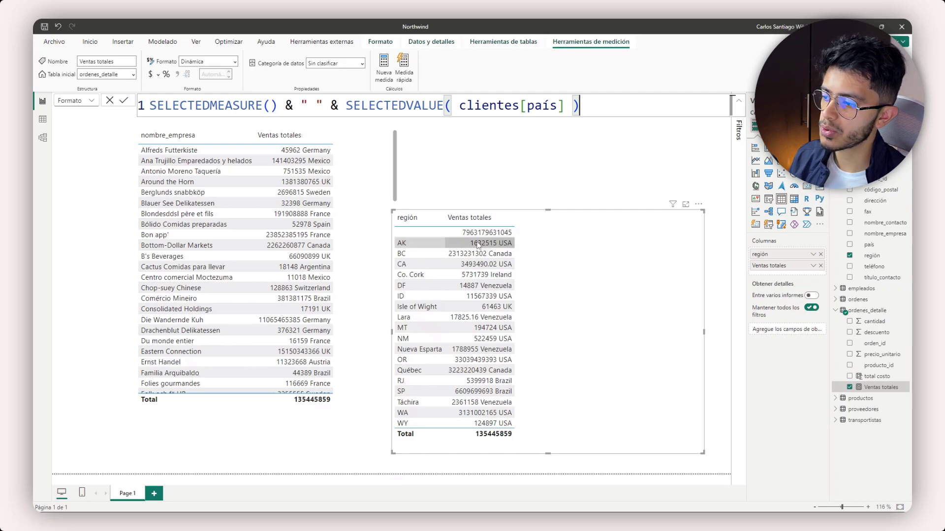
# Step: Delete the región table and widen the remaining company table
pyautogui.moveTo(492, 207); pyautogui.dragTo(507, 157)
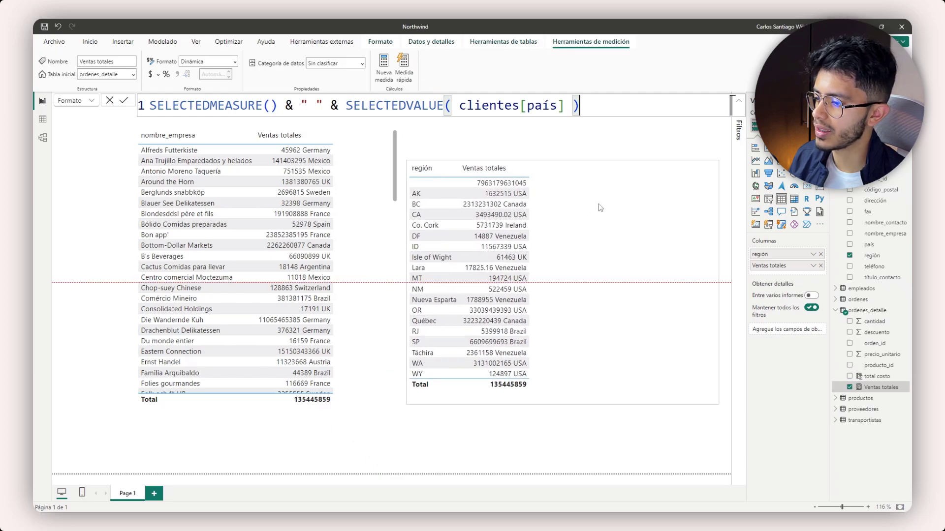
pyautogui.press('Delete')
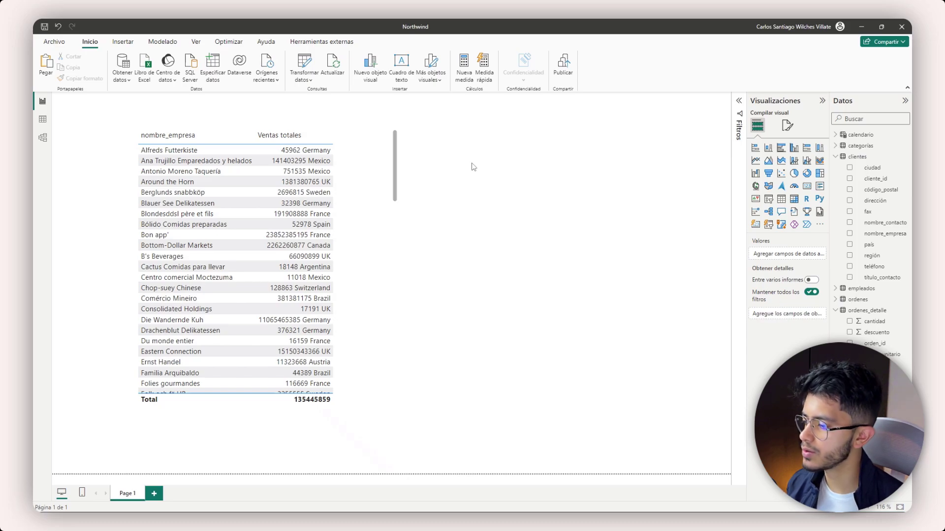
pyautogui.click(388, 161)
pyautogui.moveTo(399, 267); pyautogui.dragTo(493, 269)
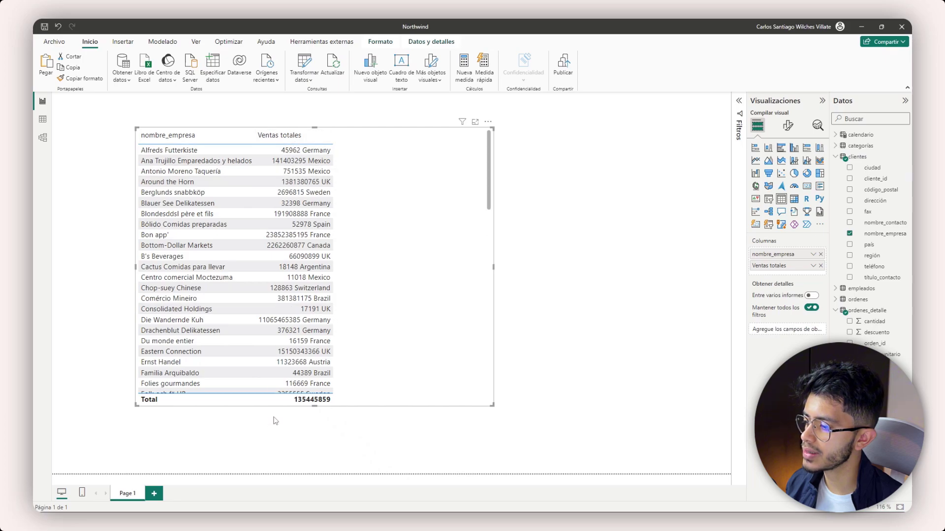
# Step: Create a measure named Ventas totales 2 in ordenes_detalle, beginning its formula with SUMX over the ordenes_detalle table
pyautogui.rightClick(879, 234)
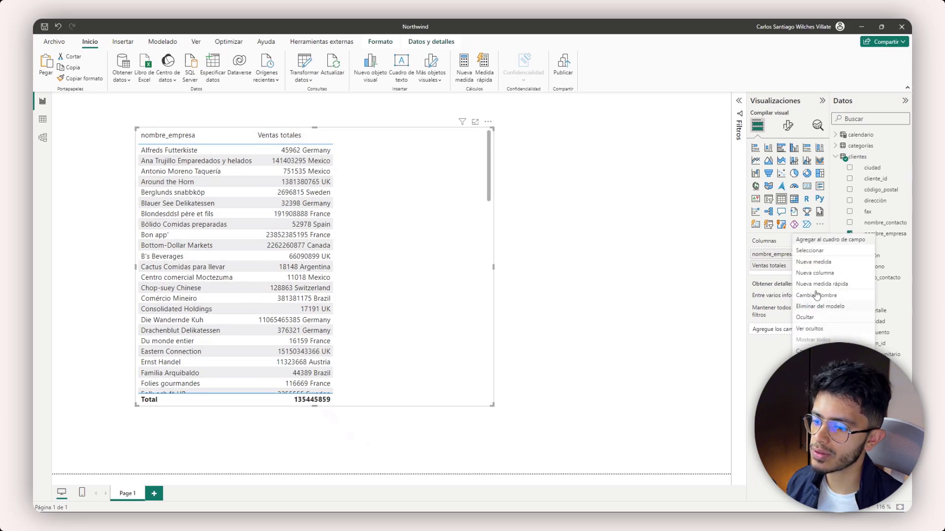
pyautogui.click(833, 271)
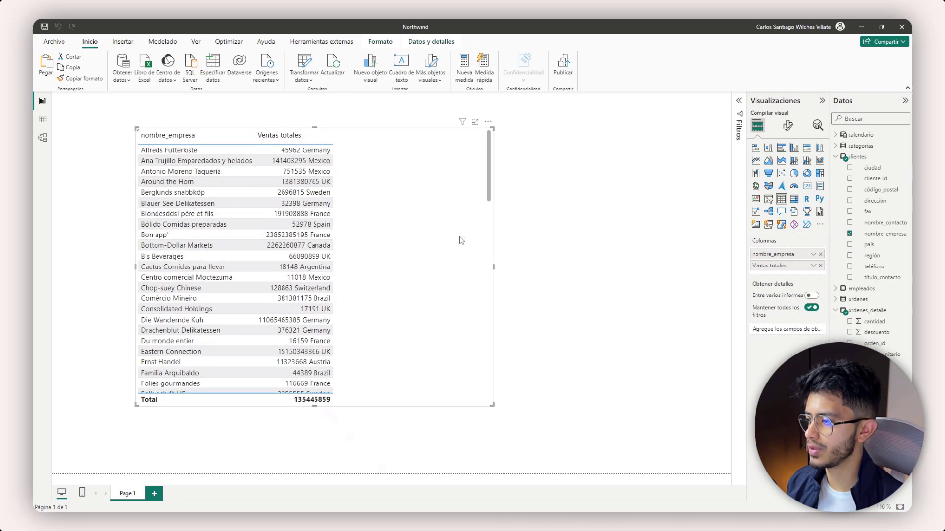
pyautogui.write('Ve')
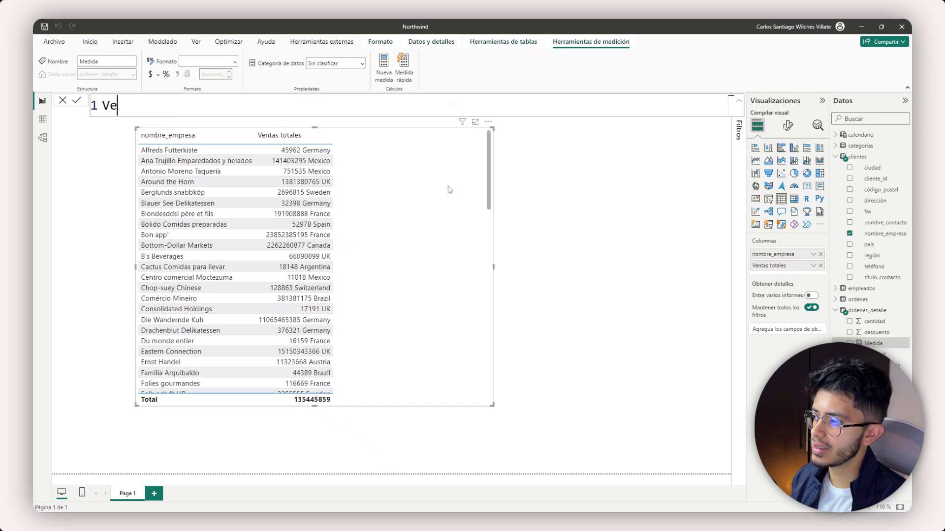
pyautogui.write('ntas totales 2 =')
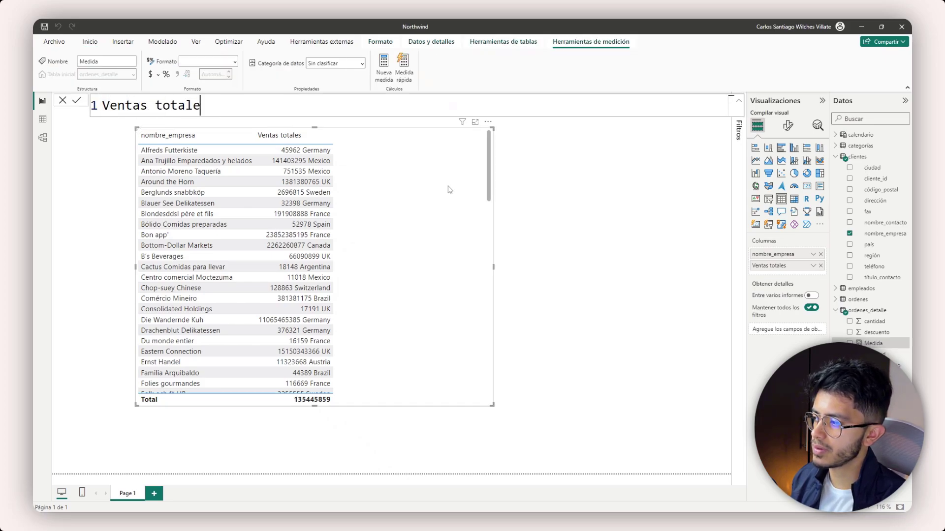
pyautogui.hotkey('shift', 'Return')
pyautogui.write('SUMX(')
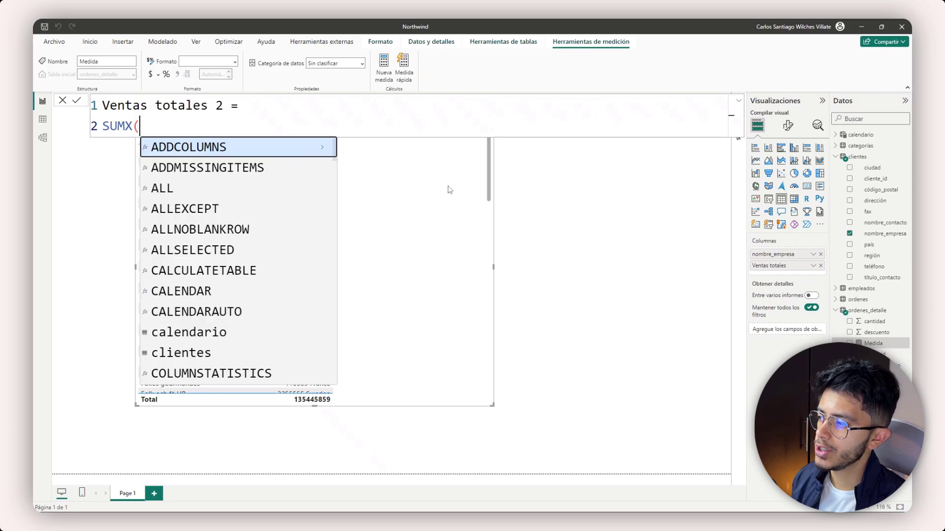
pyautogui.hotkey('shift', 'Return')
pyautogui.write('ordenes_detalle,')
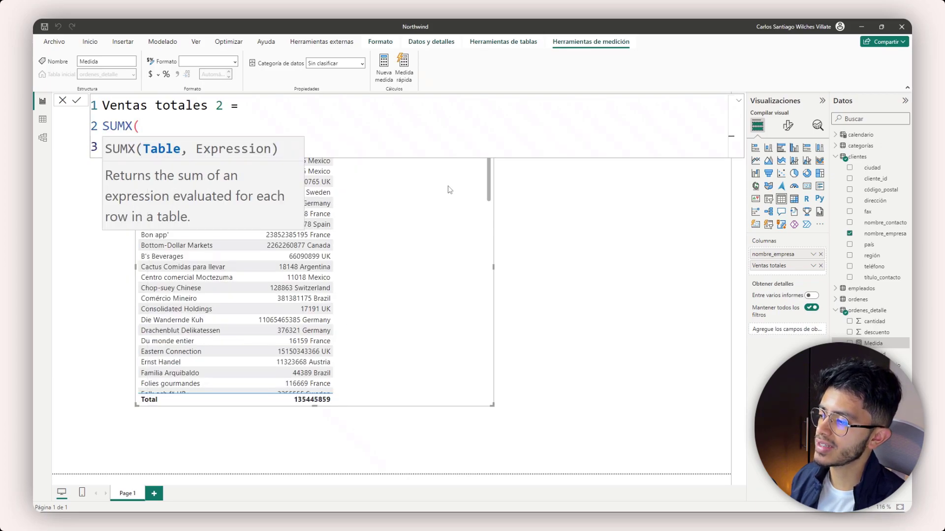
# Step: Complete the SUMX formula with ordenes_detalle[cantidad] * ordenes_detalle[precio_unitario], commit Ventas totales 2 and add it to the company table
pyautogui.hotkey('shift', 'Return')
pyautogui.write('cant')
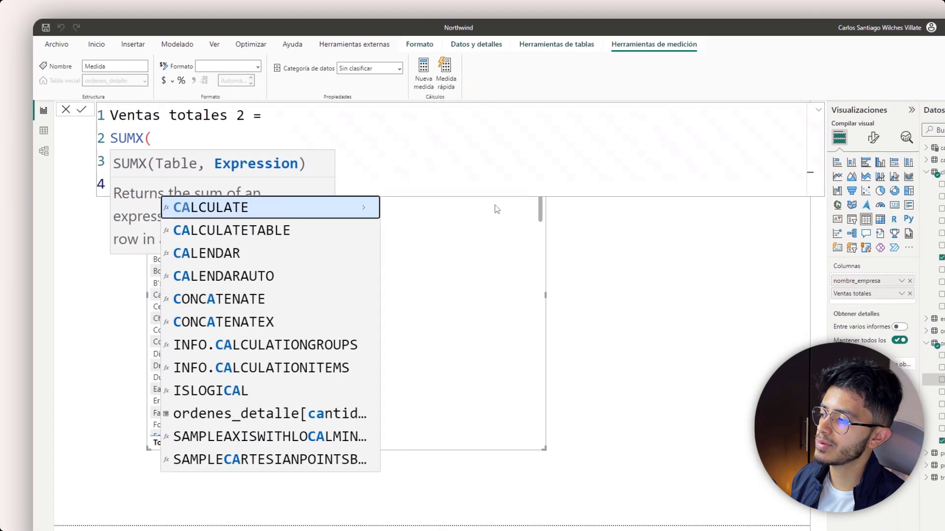
pyautogui.press('Tab')
pyautogui.write('* precio')
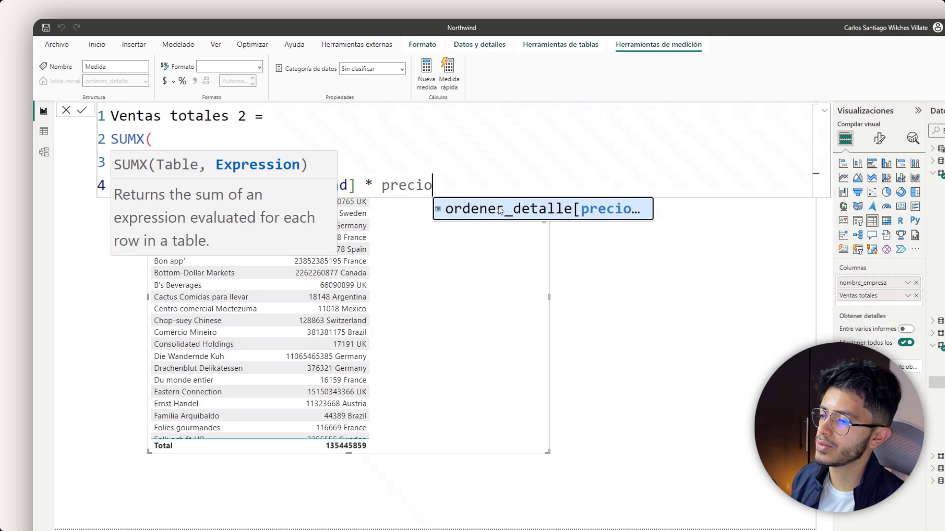
pyautogui.press('Tab')
pyautogui.hotkey('shift', 'Return')
pyautogui.write(')')
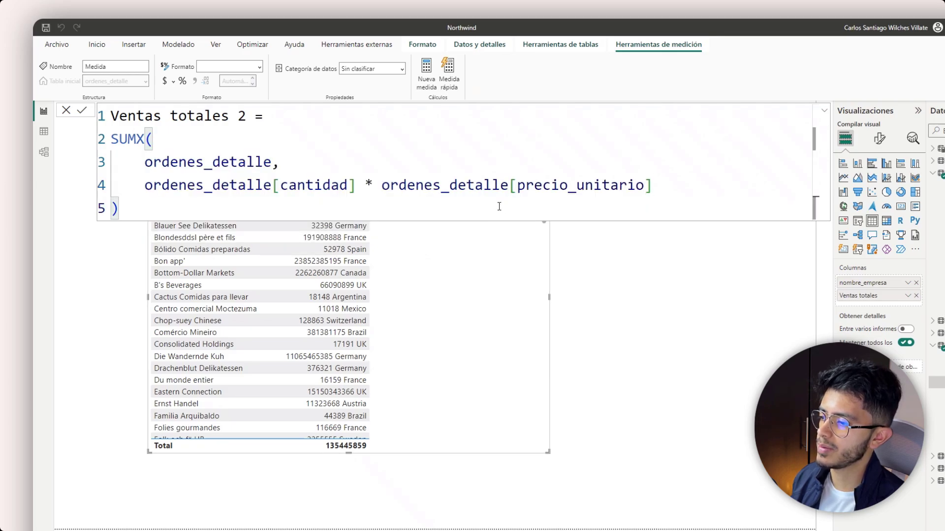
pyautogui.press('Return')
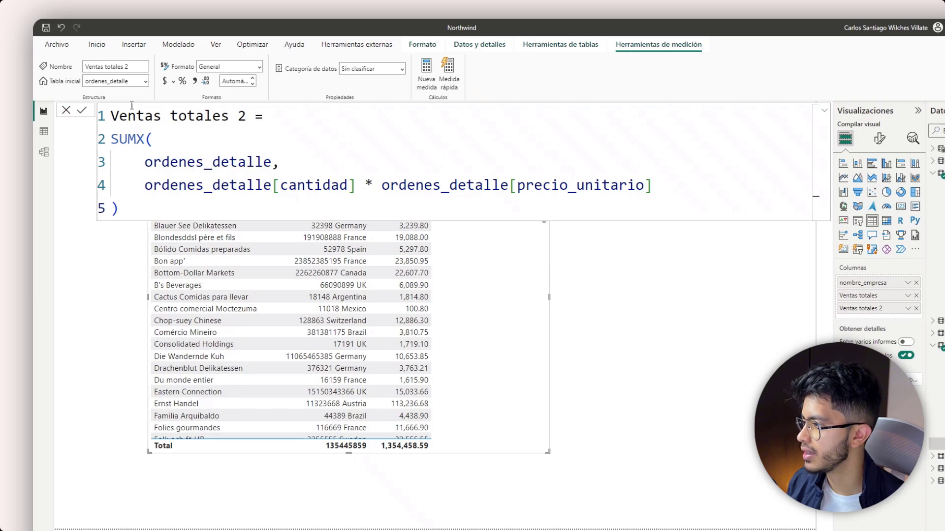
# Step: Set the format of Ventas totales 2 to Dinámica and open its format expression for editing
pyautogui.click(257, 67)
pyautogui.press('Escape')
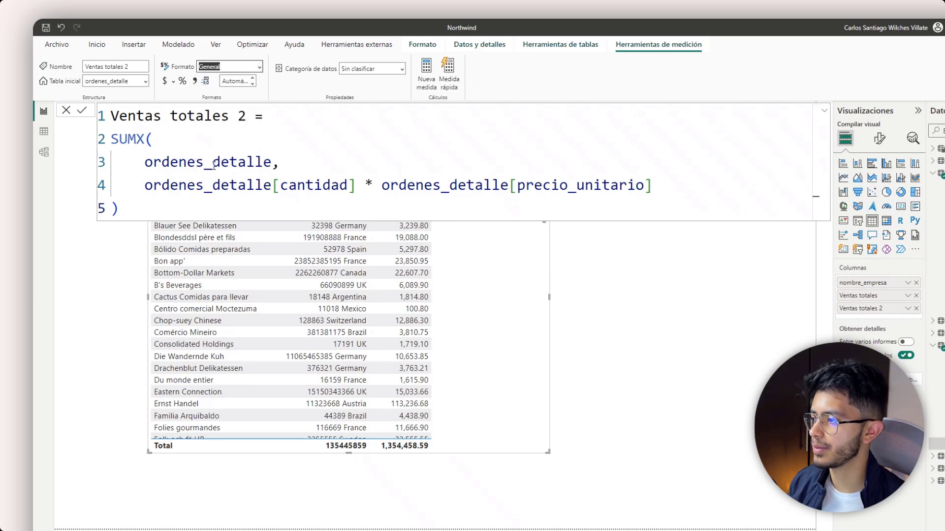
pyautogui.press('d')
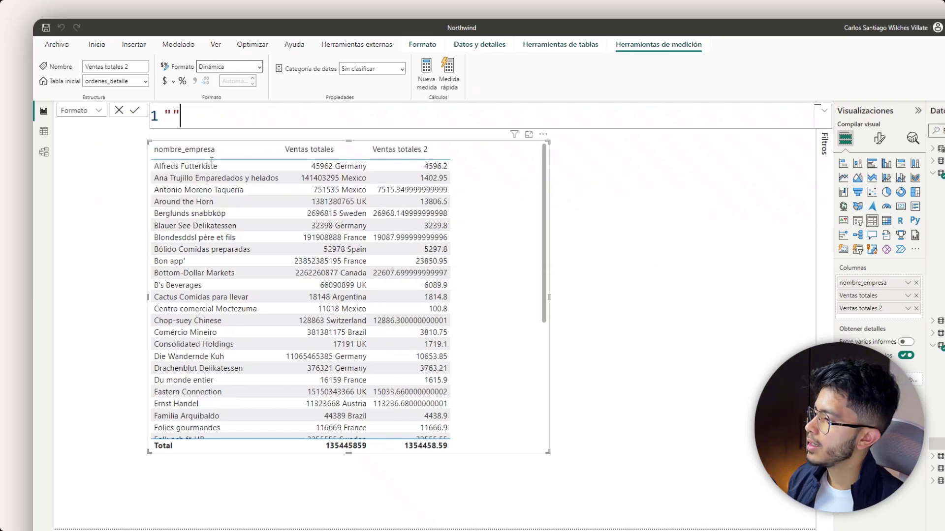
pyautogui.click(211, 117)
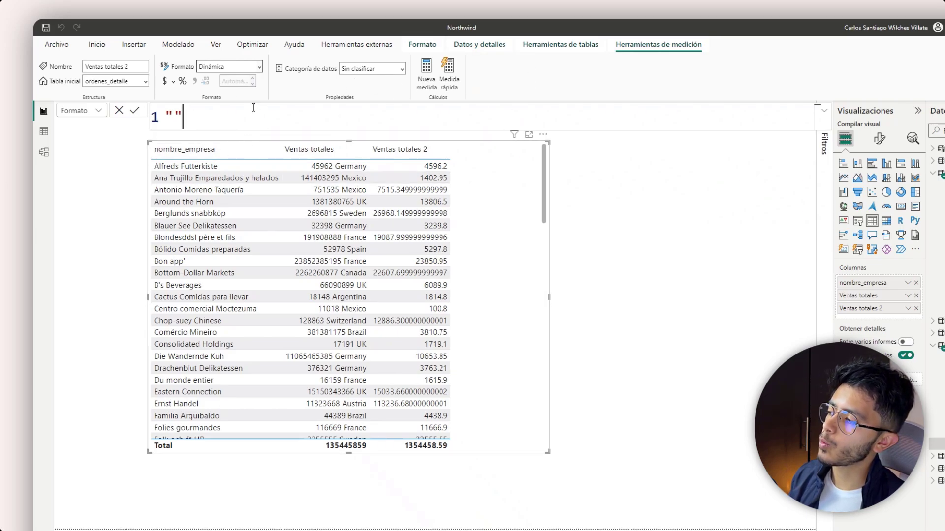
# Step: Replace the empty string in the format expression with VAR _FormatoBase = "#,0.00"
pyautogui.moveTo(234, 117); pyautogui.dragTo(165, 117)
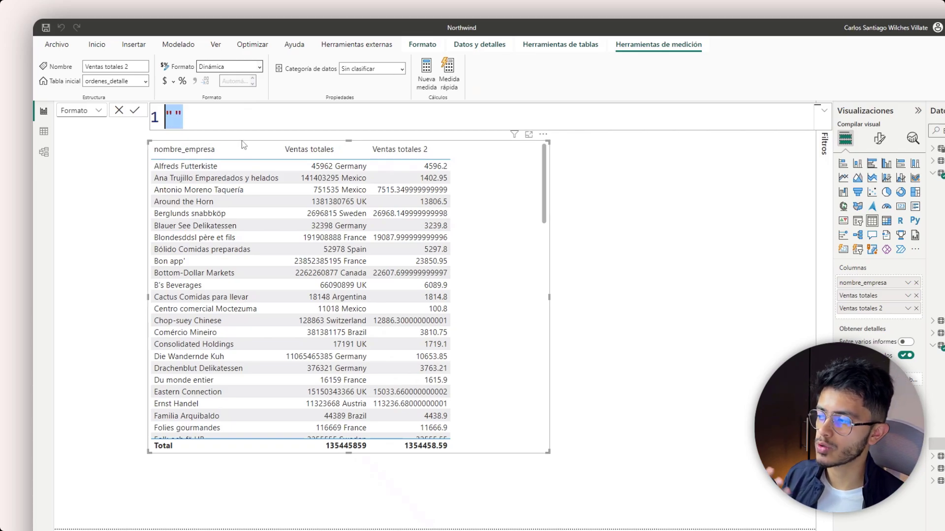
pyautogui.press('BackSpace')
pyautogui.write('VA')
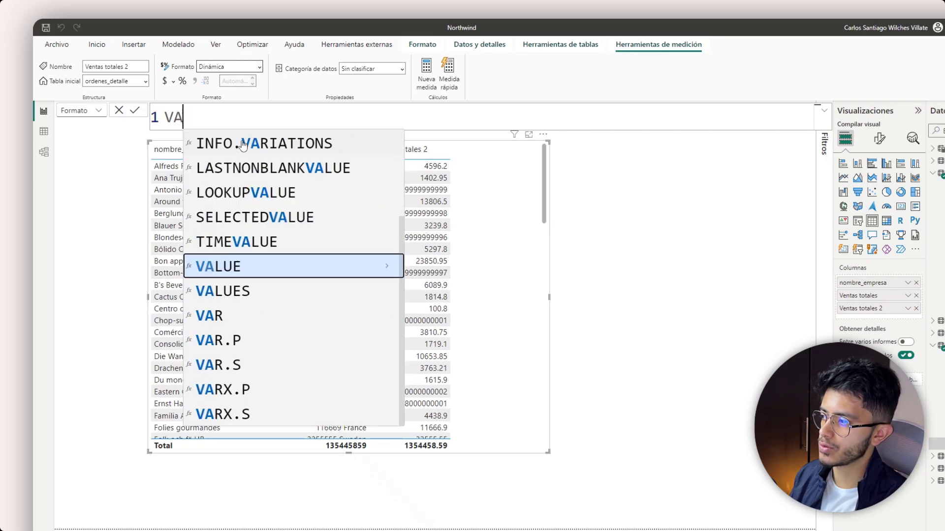
pyautogui.write('R _For')
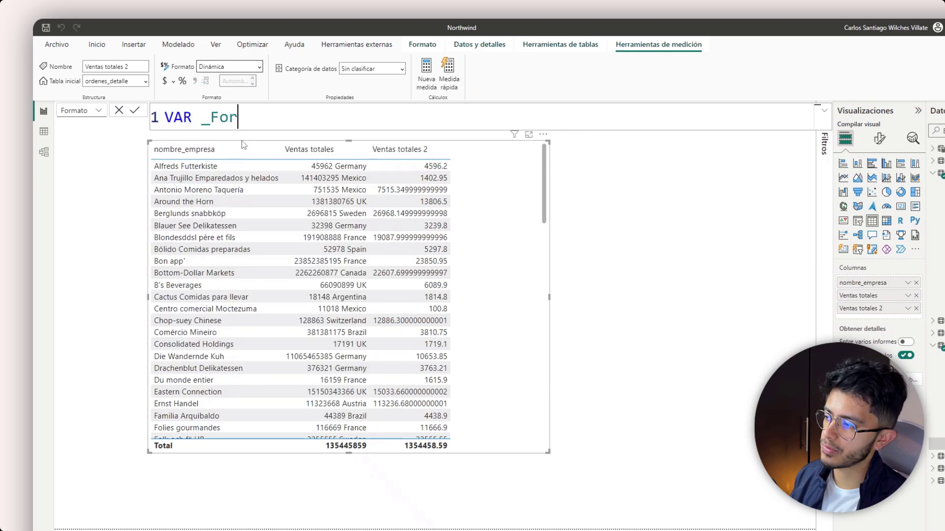
pyautogui.write('matoBase = "')
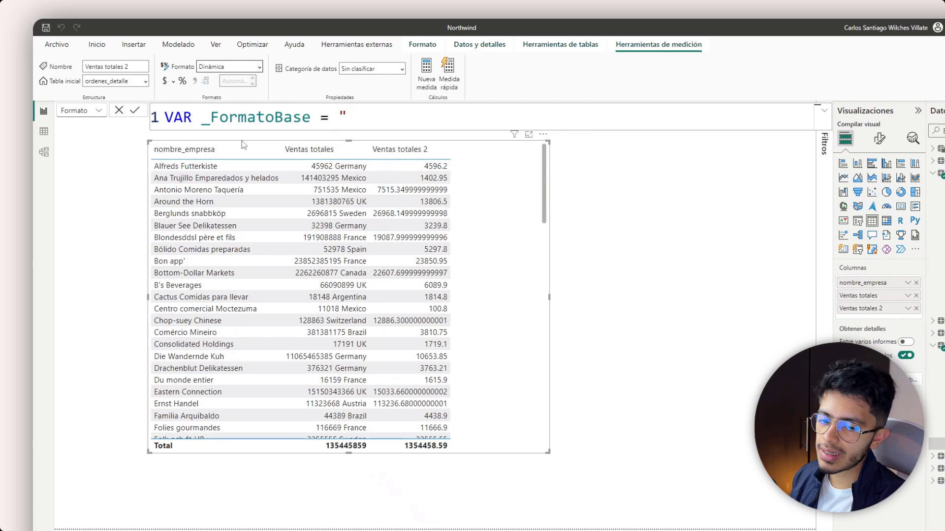
pyautogui.write('$')
pyautogui.press('BackSpace')
pyautogui.write('#')
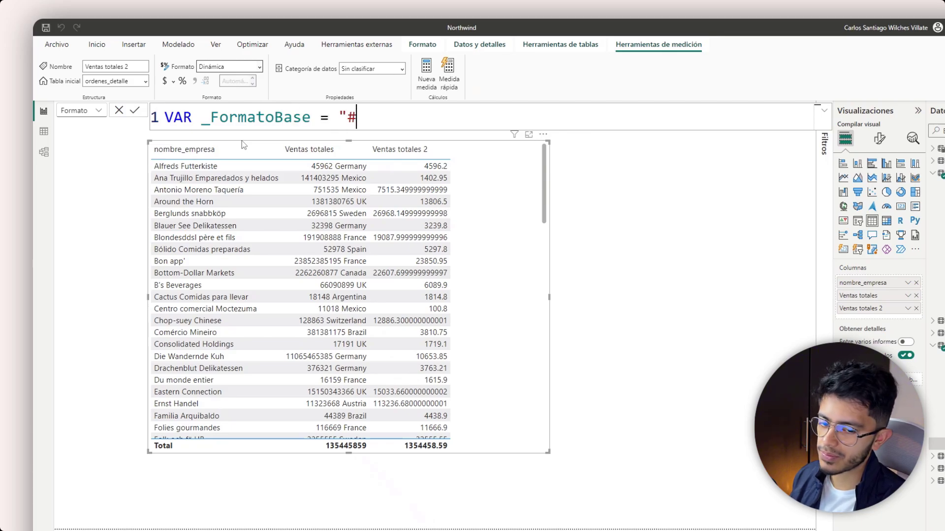
pyautogui.write(',0.00')
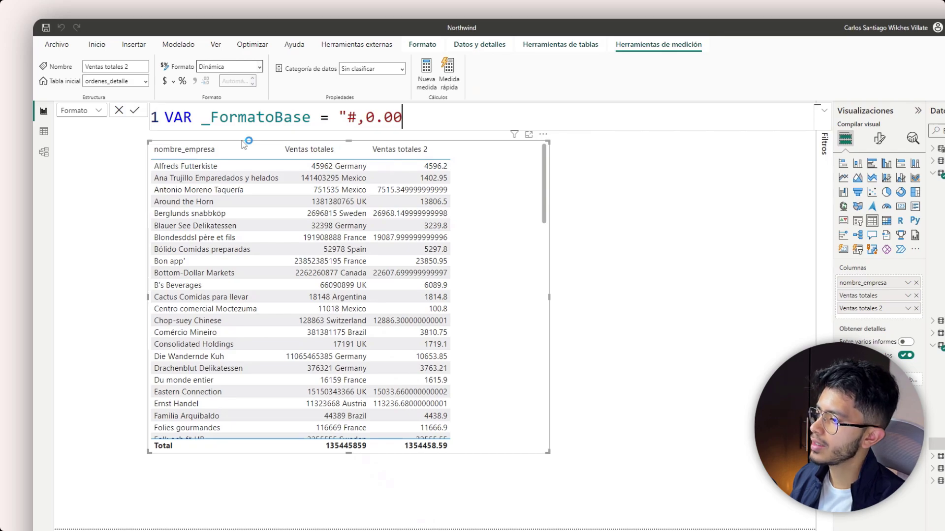
pyautogui.write('"')
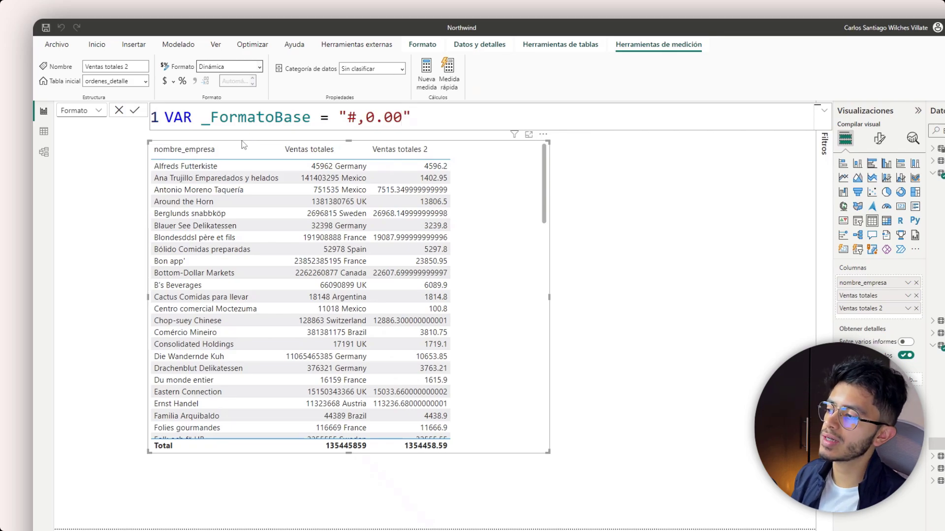
pyautogui.write(' fo')
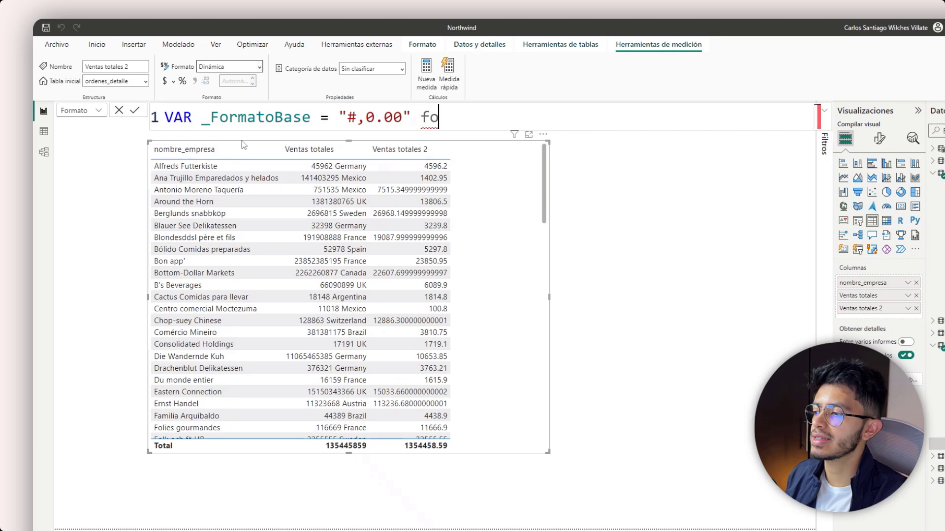
pyautogui.press('BackSpace')
pyautogui.press('BackSpace')
pyautogui.press('BackSpace')
# Step: Start a second variable named _Pais on a new line of the format expression, leaving its value empty
pyautogui.hotkey('shift', 'Return')
pyautogui.write('VAR')
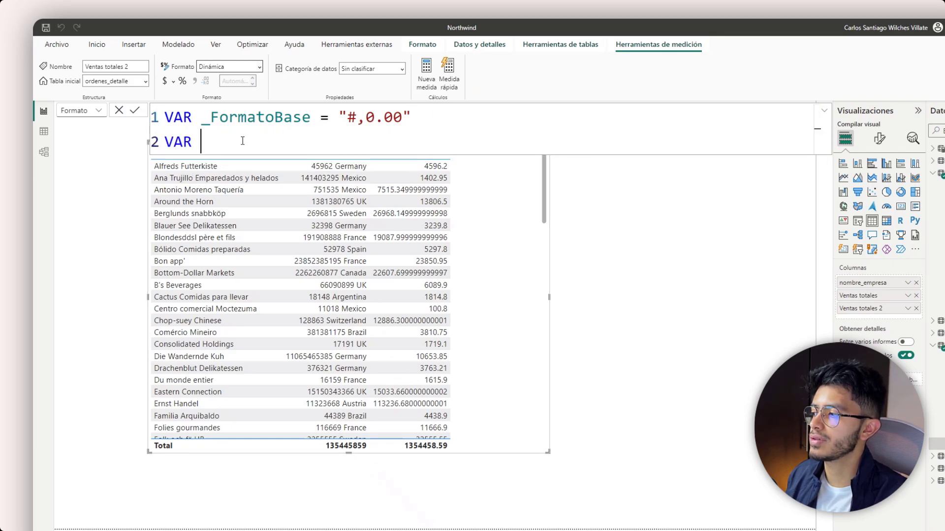
pyautogui.write(' _País = for')
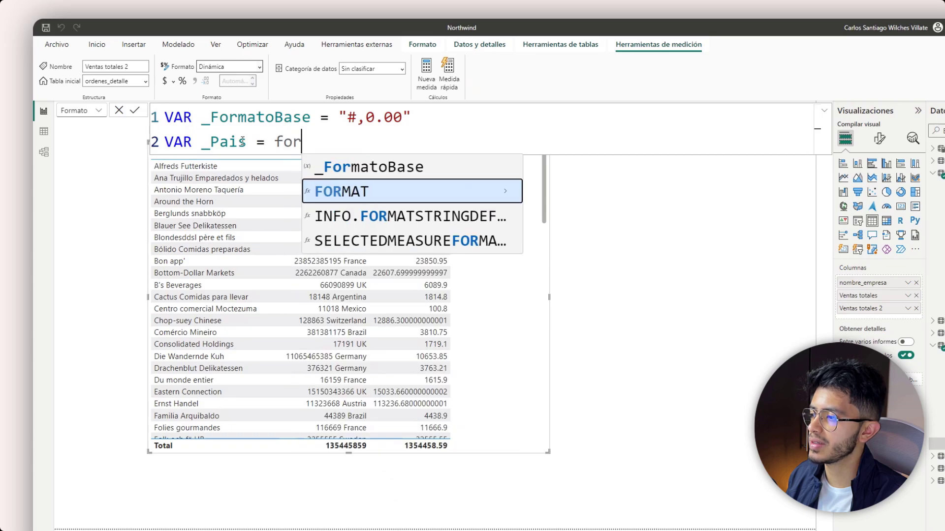
pyautogui.press('Tab')
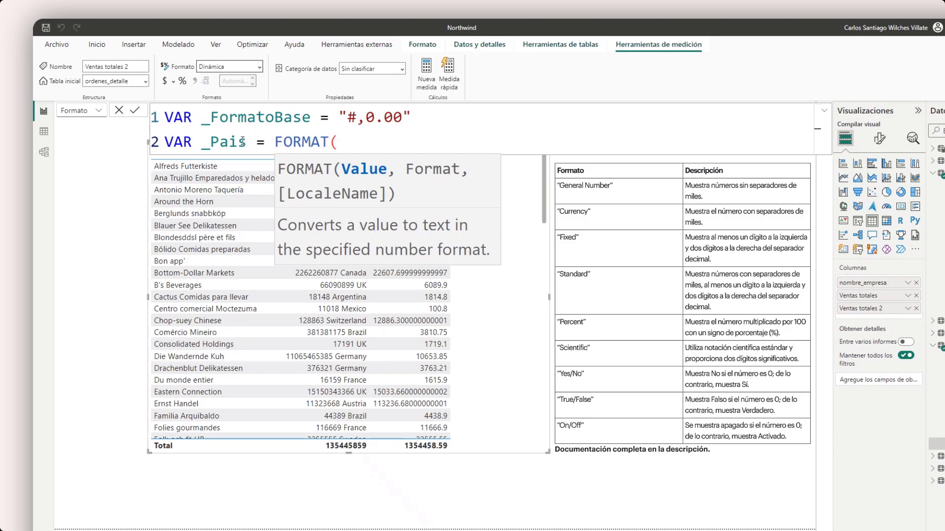
pyautogui.press('BackSpace')
pyautogui.press('BackSpace')
pyautogui.press('BackSpace')
pyautogui.press('BackSpace')
pyautogui.press('BackSpace')
pyautogui.press('BackSpace')
pyautogui.press('BackSpace')
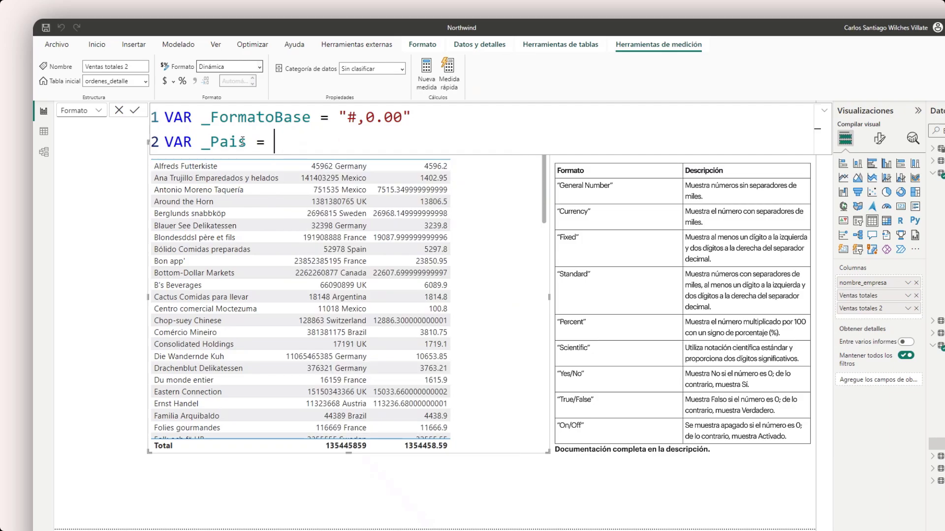
pyautogui.press('Up')
pyautogui.hotkey('ctrl', 'Right')
pyautogui.hotkey('ctrl', 'Right')
pyautogui.press('Right')
pyautogui.hotkey('ctrl', 'shift', 'Right')
pyautogui.hotkey('ctrl', 'shift', 'Right')
pyautogui.hotkey('ctrl', 'shift', 'Right')
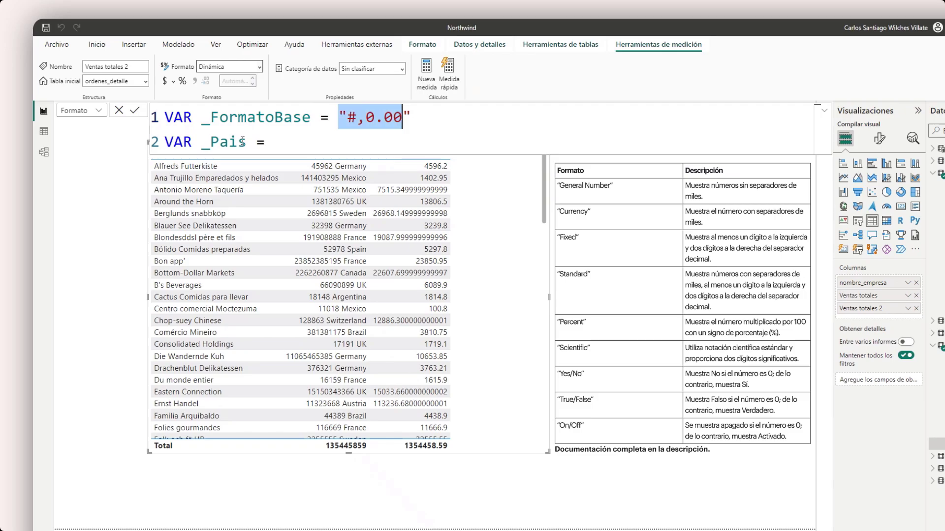
pyautogui.press('Down')
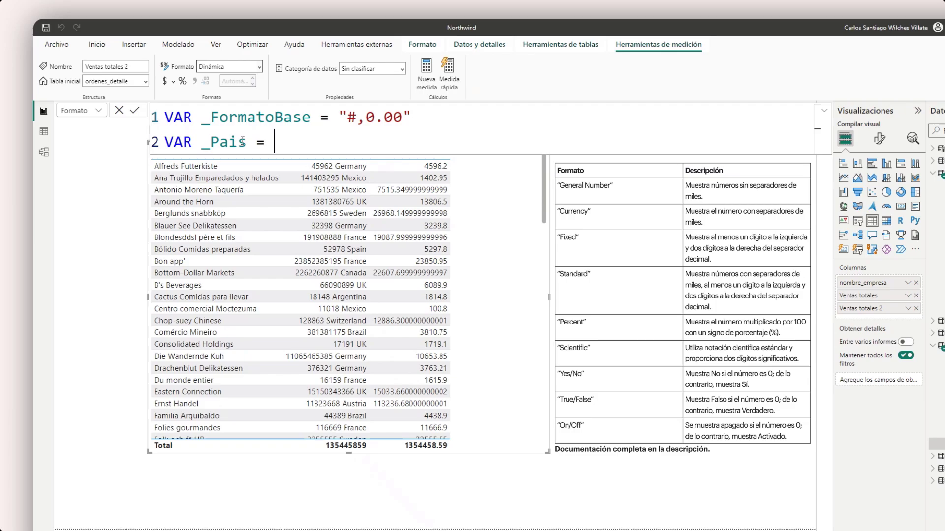
# Step: Define the _Pais variable as SELECTEDVALUE( clientes[país] )
pyautogui.write('sele')
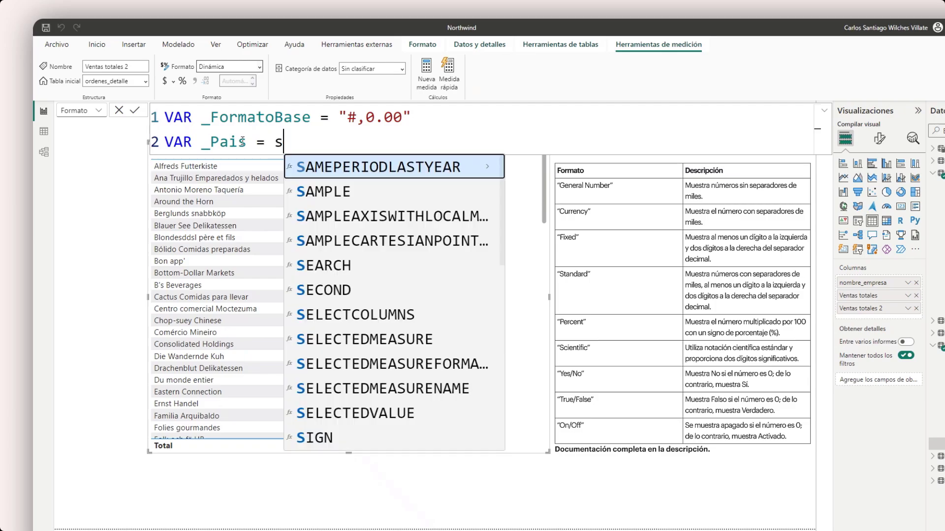
pyautogui.press('Down')
pyautogui.press('Down')
pyautogui.press('Down')
pyautogui.press('Down')
pyautogui.press('Tab')
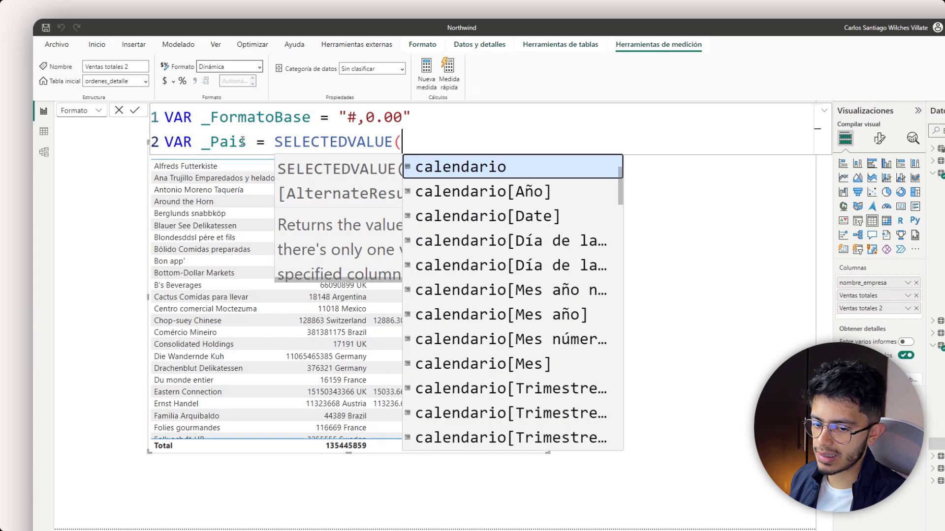
pyautogui.write('cli')
pyautogui.press('Tab')
pyautogui.write('[')
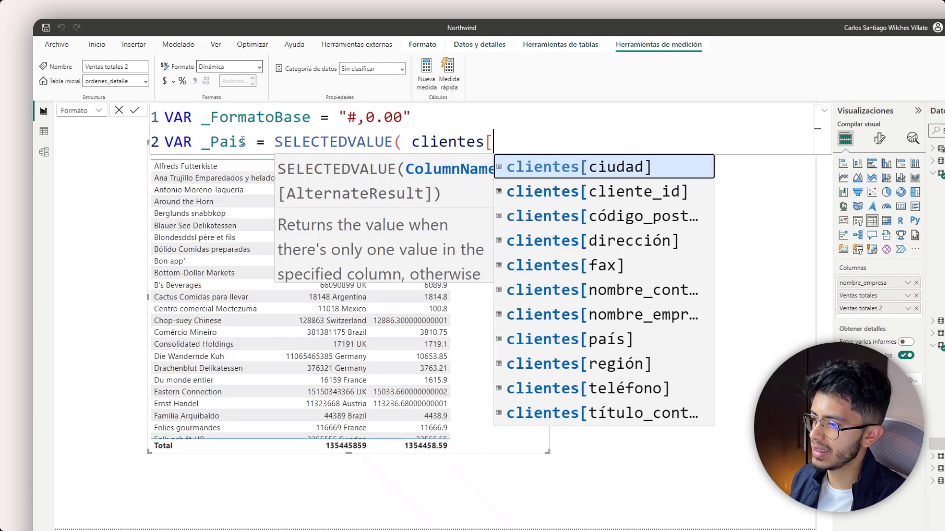
pyautogui.write('pa')
pyautogui.press('Tab')
pyautogui.write(')')
# Step: Add a third variable, VAR _Resultado = _FormatoBase & " (" & _Pais & ")"
pyautogui.hotkey('shift', 'Return')
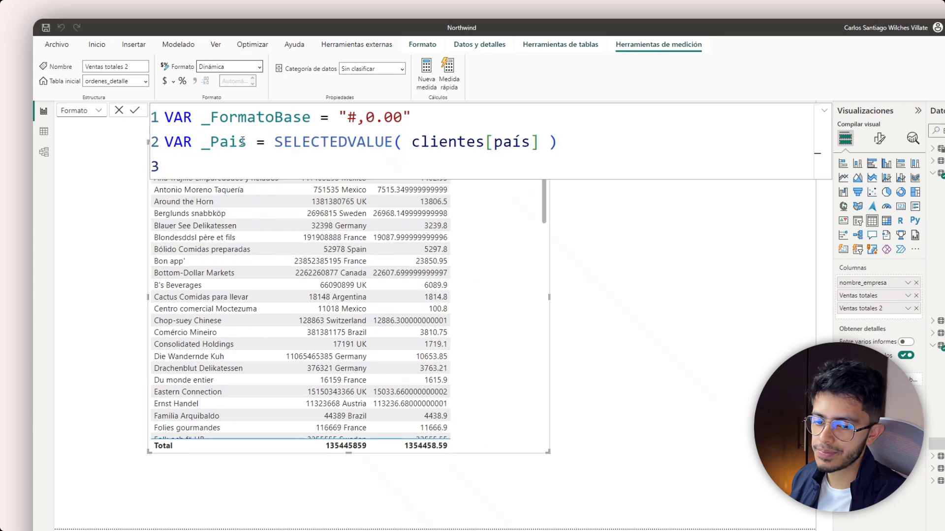
pyautogui.write('VAR _R')
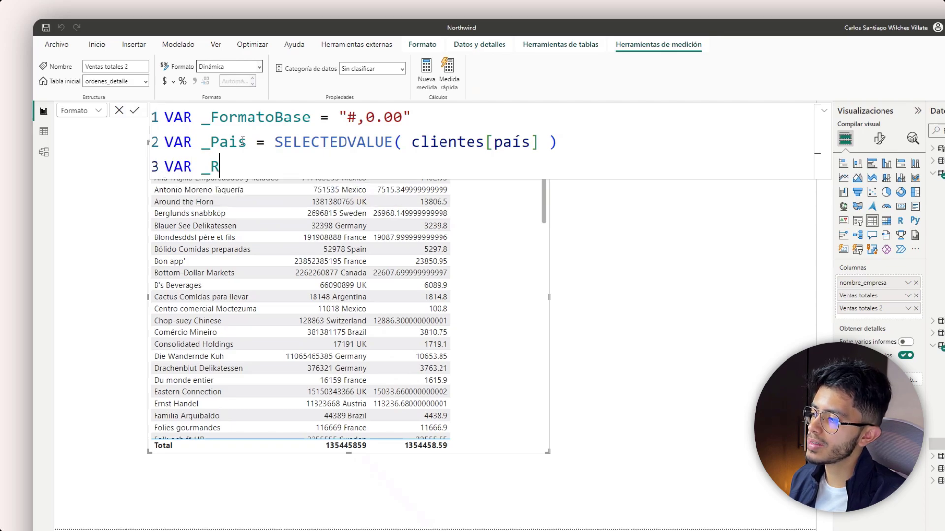
pyautogui.write('esultado = ')
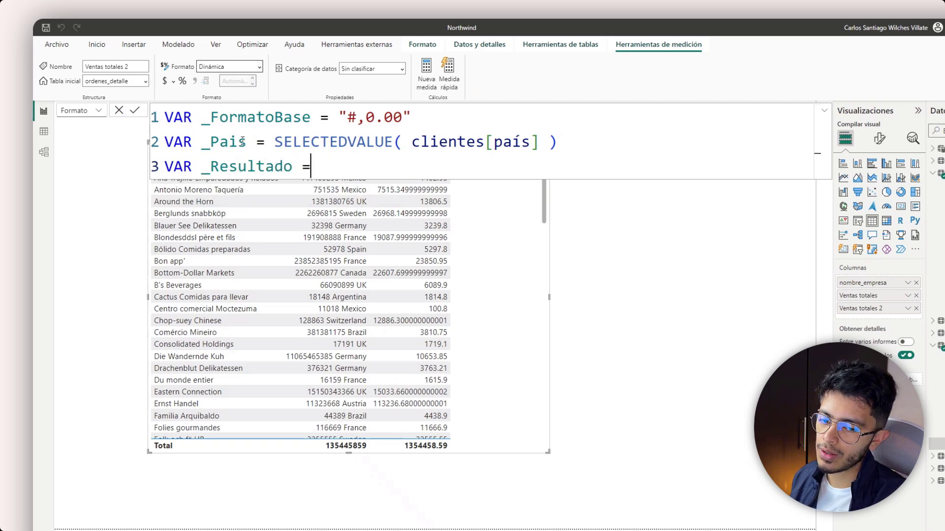
pyautogui.write('_Fo')
pyautogui.press('Tab')
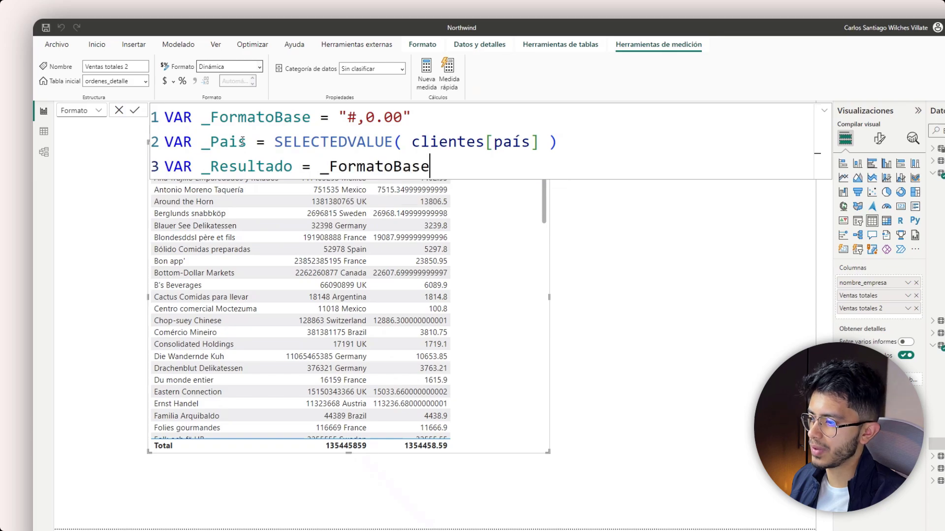
pyautogui.write('& "')
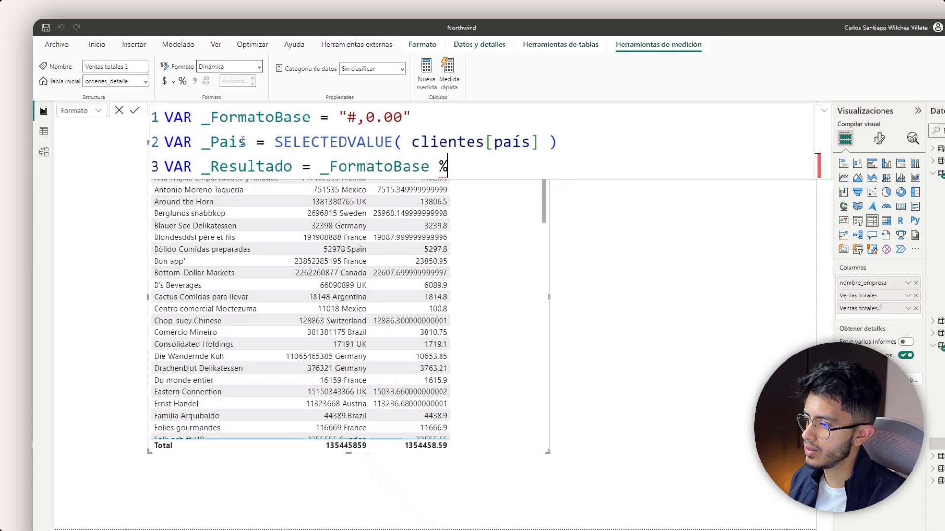
pyautogui.write(' "')
pyautogui.press('Left')
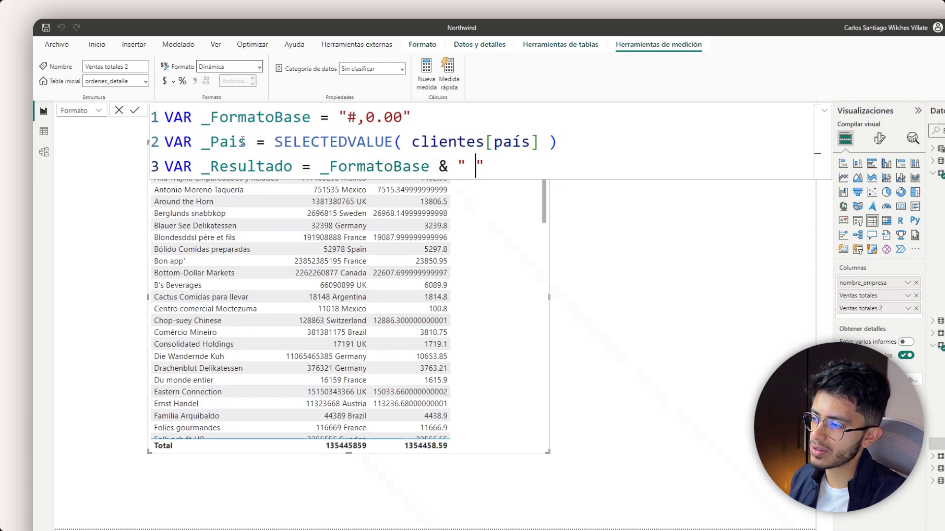
pyautogui.write('(')
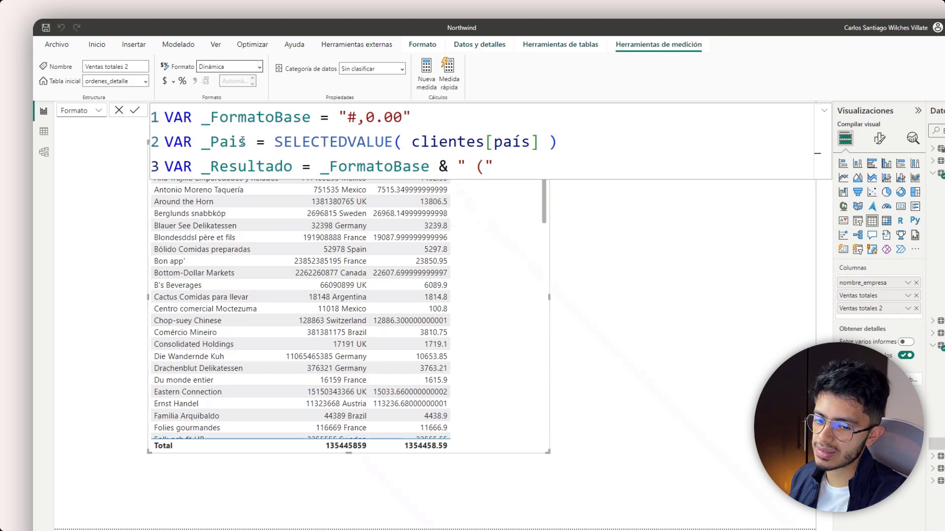
pyautogui.press('Right')
pyautogui.write('& ')
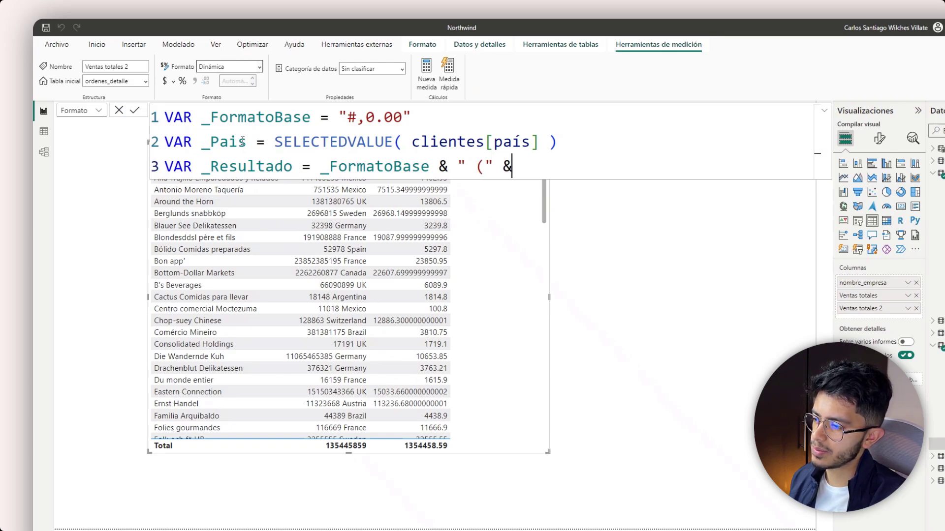
pyautogui.write('_')
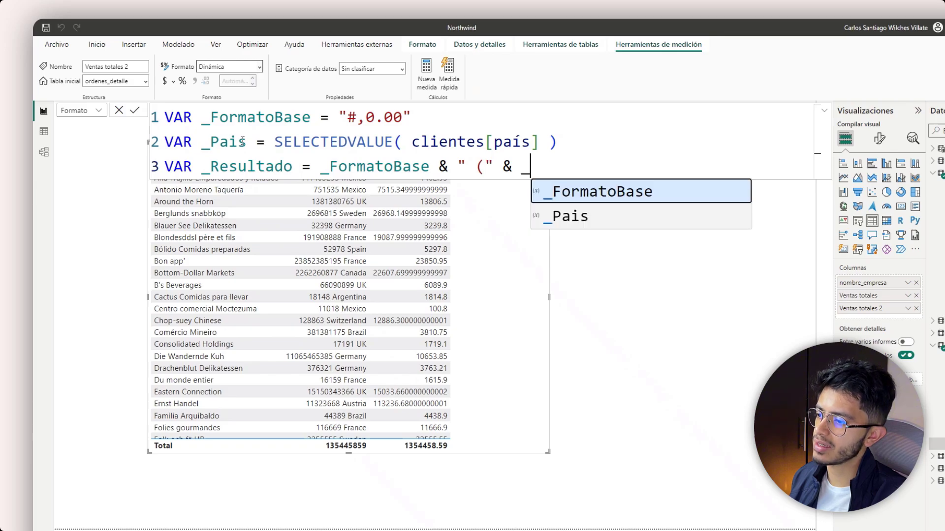
pyautogui.write('Pais & ")"')
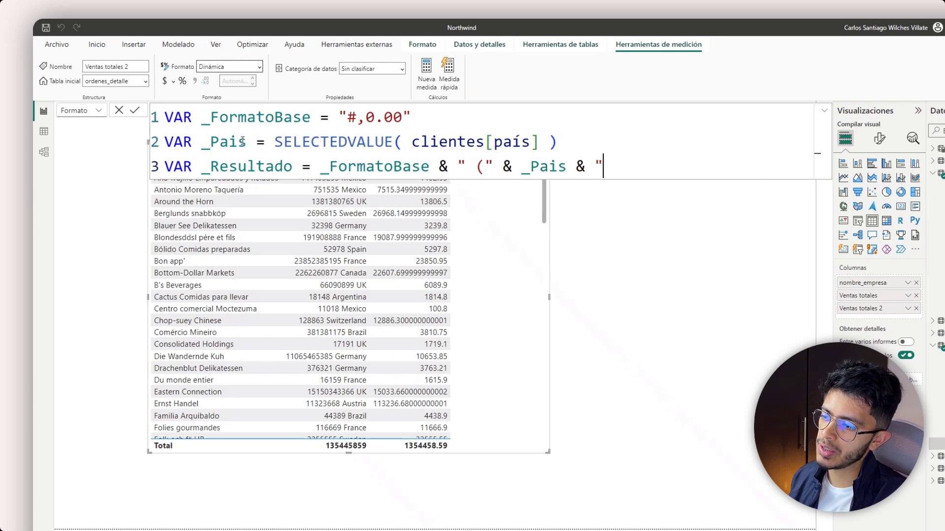
# Step: End the format expression with RETURN _Resultado and commit it
pyautogui.hotkey('shift', 'Return')
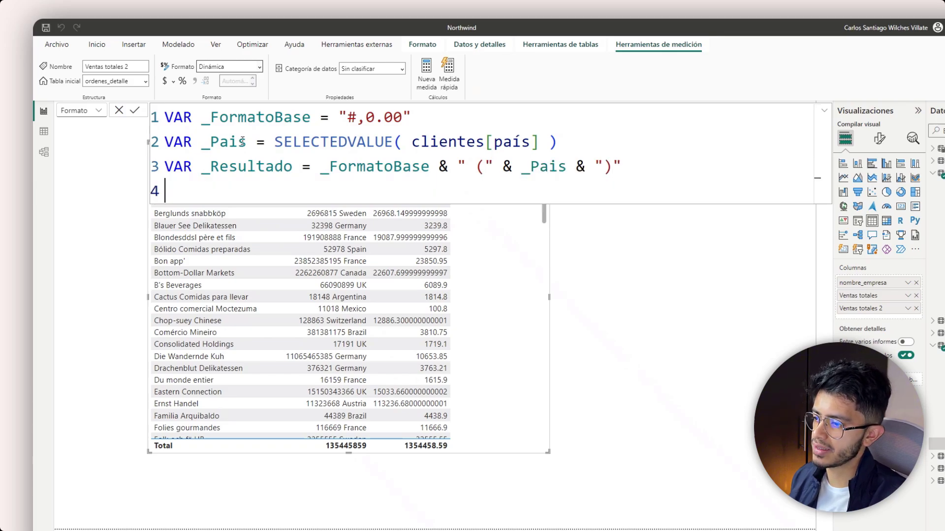
pyautogui.write('VAR')
pyautogui.press('BackSpace')
pyautogui.press('BackSpace')
pyautogui.press('BackSpace')
pyautogui.write('RETURN')
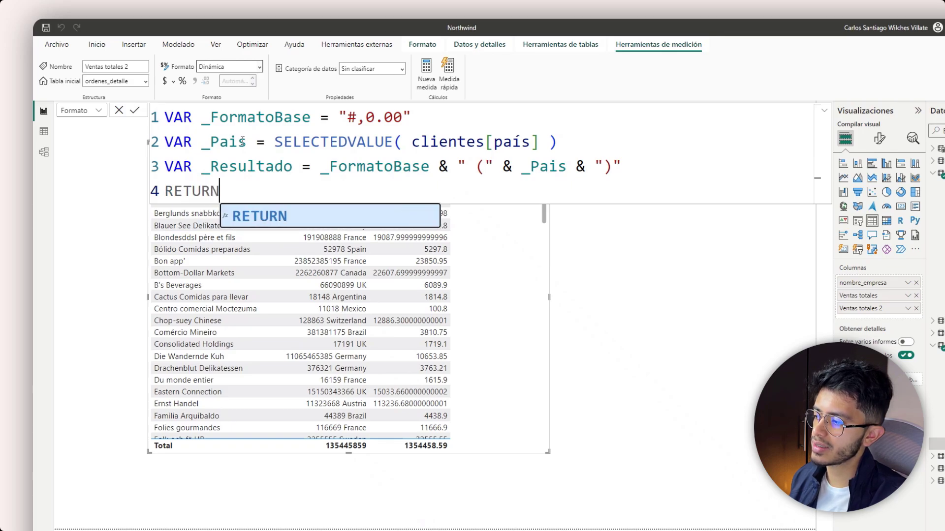
pyautogui.hotkey('shift', 'Return')
pyautogui.write('_re')
pyautogui.press('Tab')
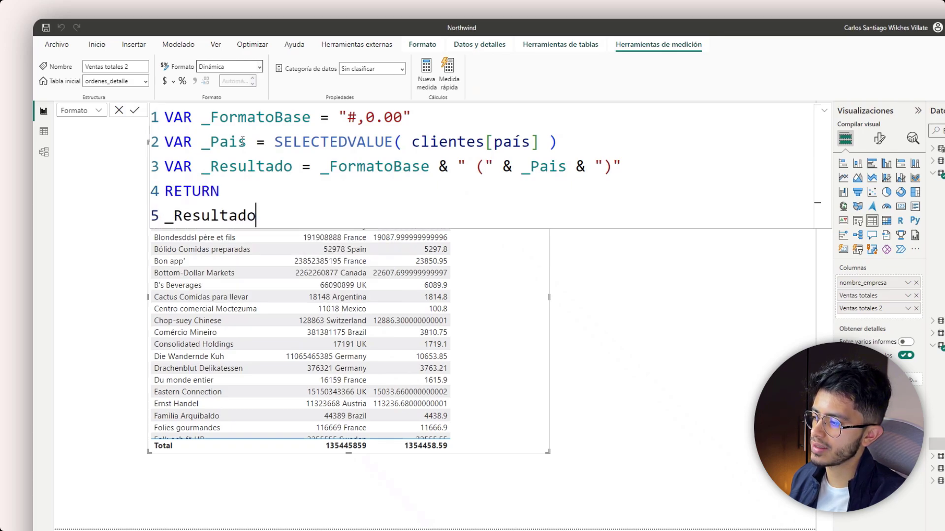
pyautogui.press('Return')
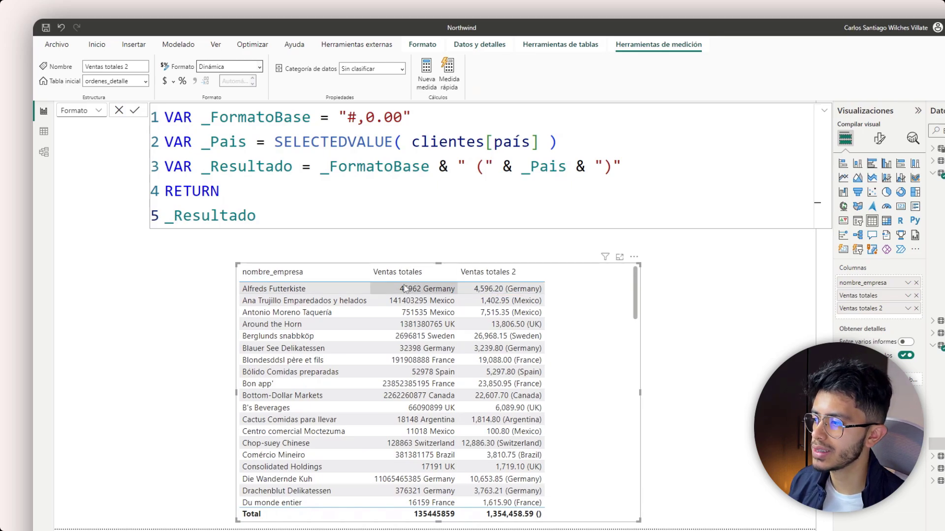
pyautogui.moveTo(412, 125); pyautogui.dragTo(339, 121)
pyautogui.doubleClick(443, 190)
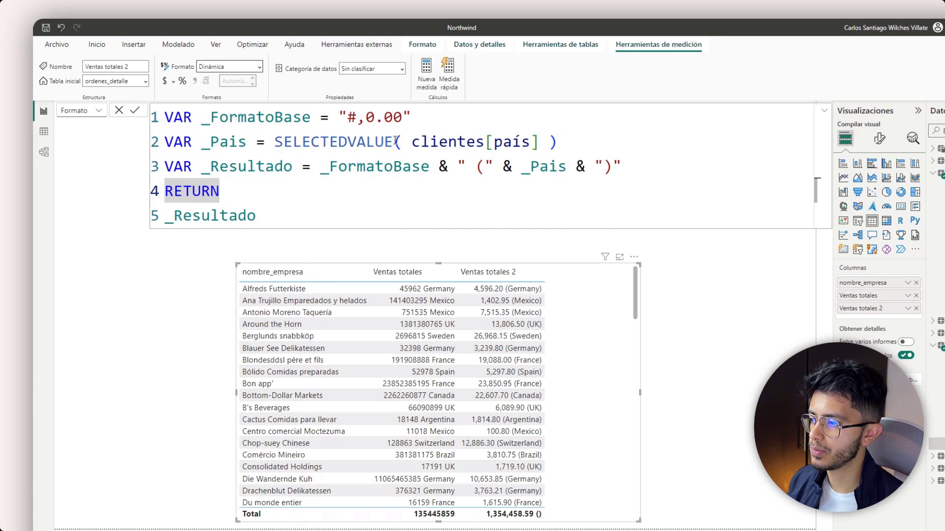
pyautogui.moveTo(412, 117); pyautogui.dragTo(338, 117)
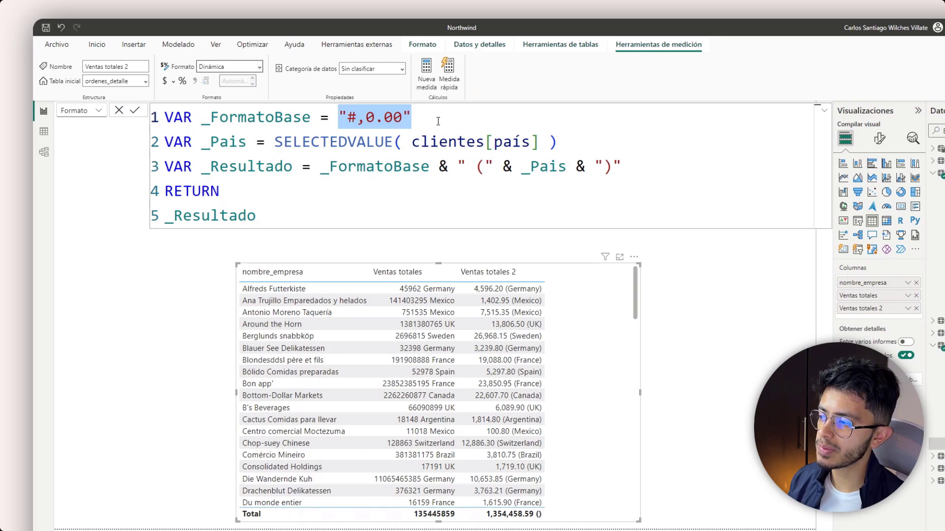
# Step: Try returning "#,0.00" instead of _Resultado in the Ventas totales 2 format expression and commit it
pyautogui.moveTo(411, 118); pyautogui.dragTo(338, 118)
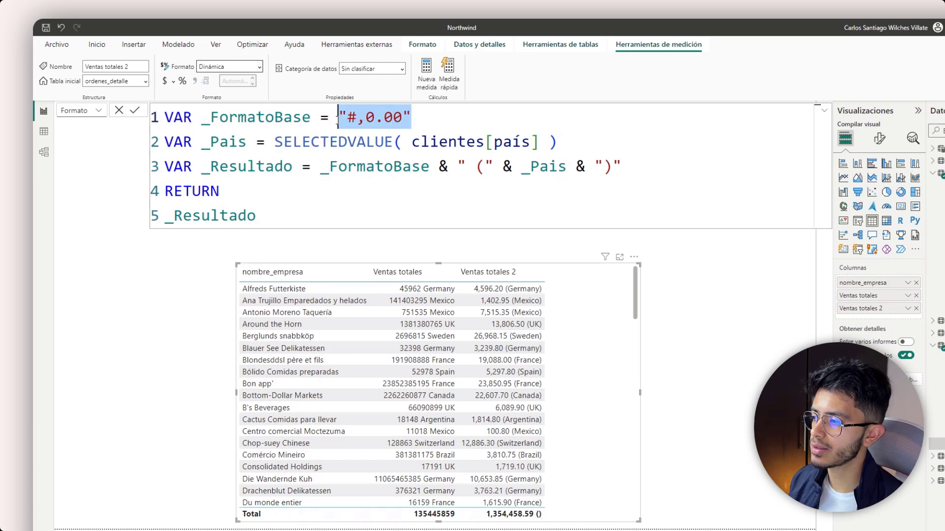
pyautogui.hotkey('ctrl', 'c')
pyautogui.moveTo(257, 216); pyautogui.dragTo(134, 222)
pyautogui.hotkey('ctrl', 'v')
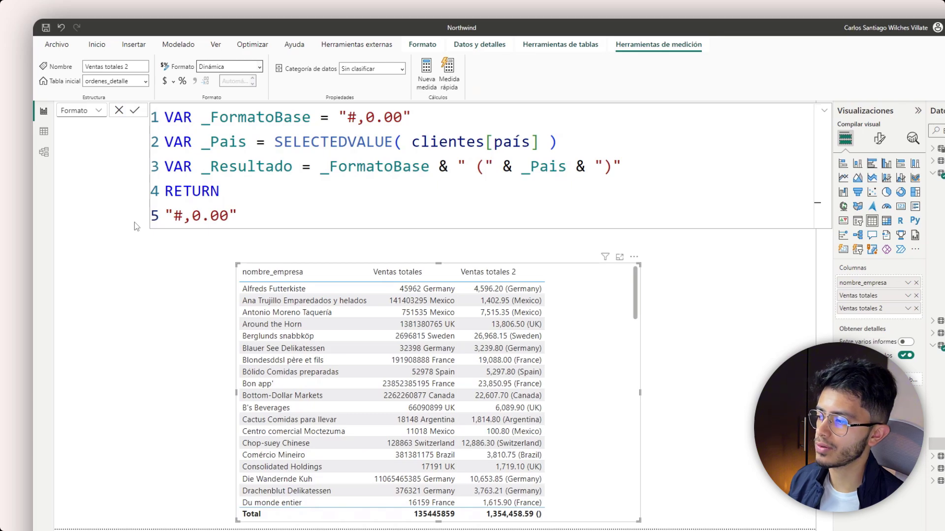
pyautogui.click(433, 253)
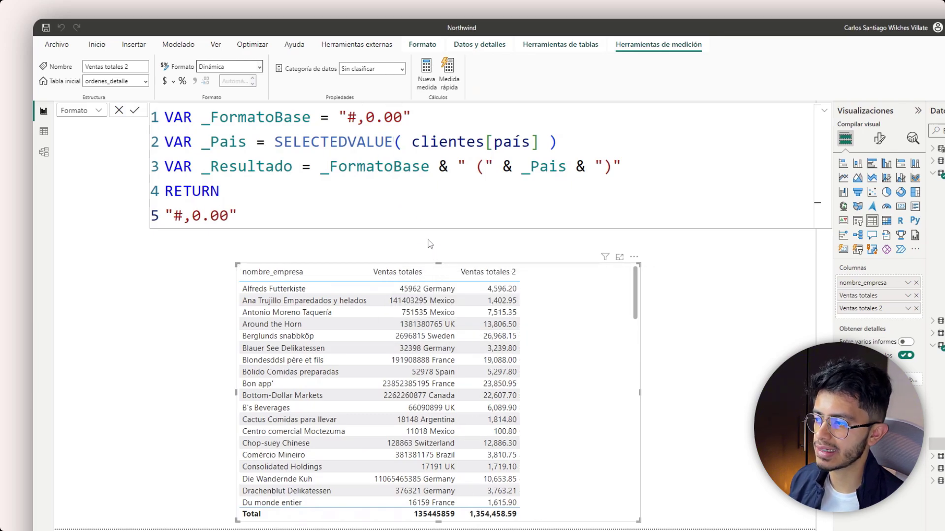
# Step: Undo the replacement so the format expression's return line uses _Resultado again
pyautogui.click(424, 224)
pyautogui.hotkey('ctrl', 'z')
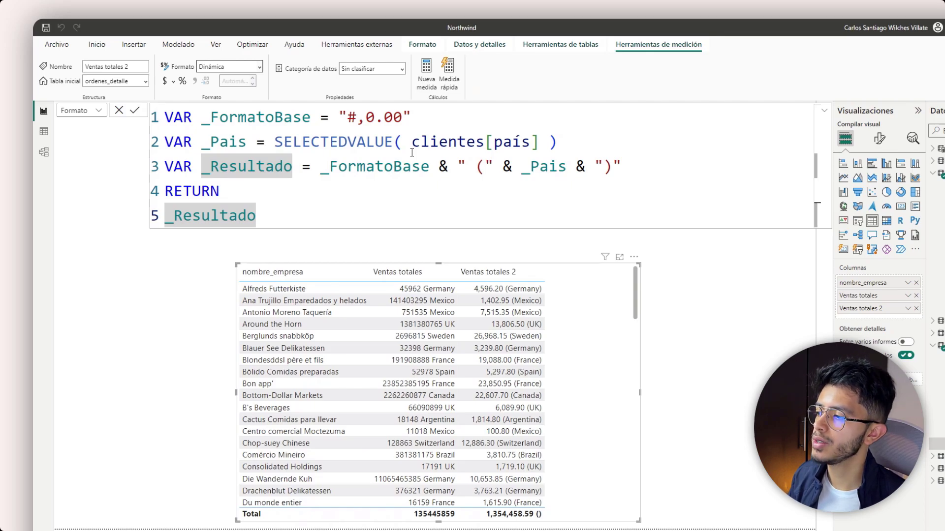
pyautogui.moveTo(415, 113); pyautogui.dragTo(338, 116)
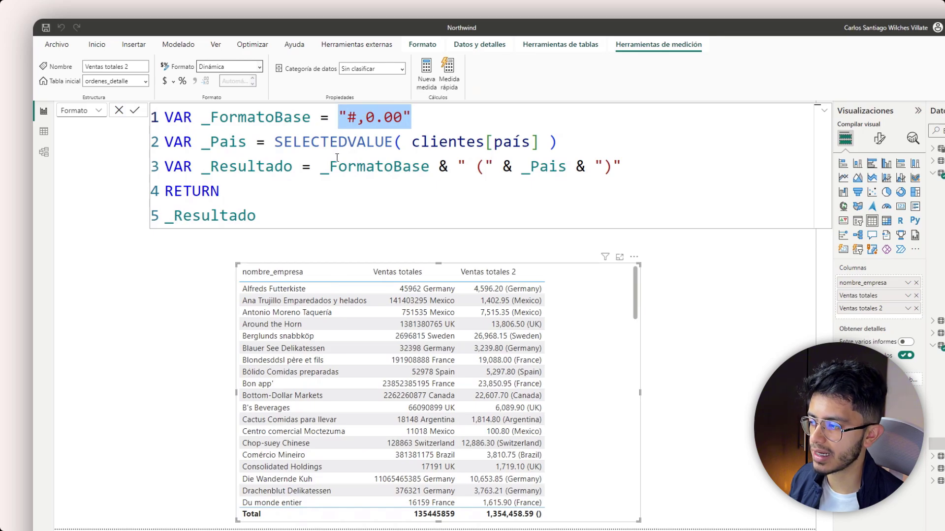
pyautogui.click(321, 218)
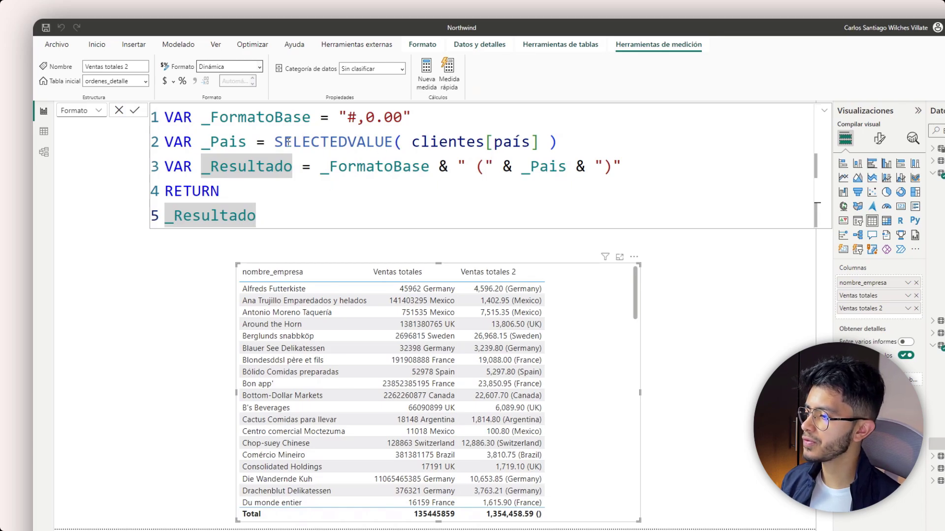
# Step: Add "***" as the alternate result of the SELECTEDVALUE function in the _Pais variable
pyautogui.doubleClick(325, 148)
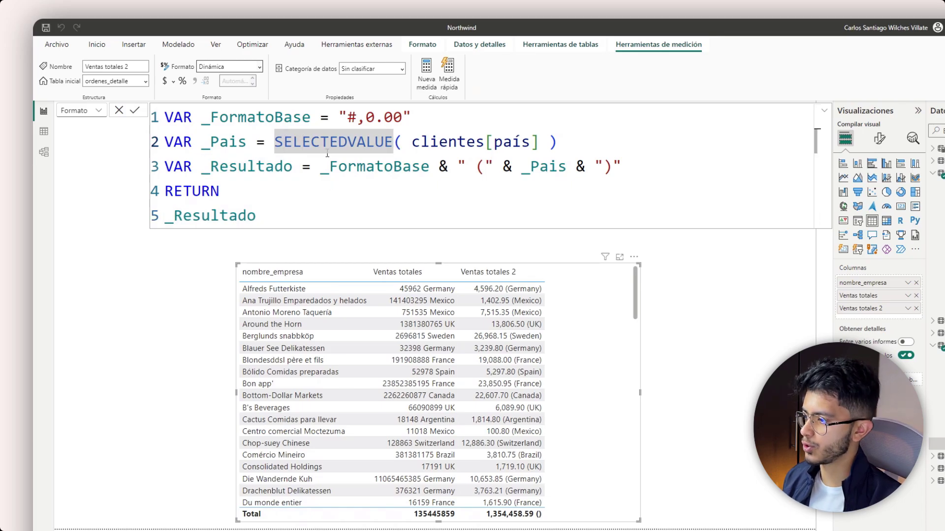
pyautogui.hotkey('ctrl', 'Right')
pyautogui.hotkey('ctrl', 'Right')
pyautogui.hotkey('ctrl', 'Right')
pyautogui.hotkey('ctrl', 'Right')
pyautogui.hotkey('ctrl', 'Right')
pyautogui.hotkey('ctrl', 'Right')
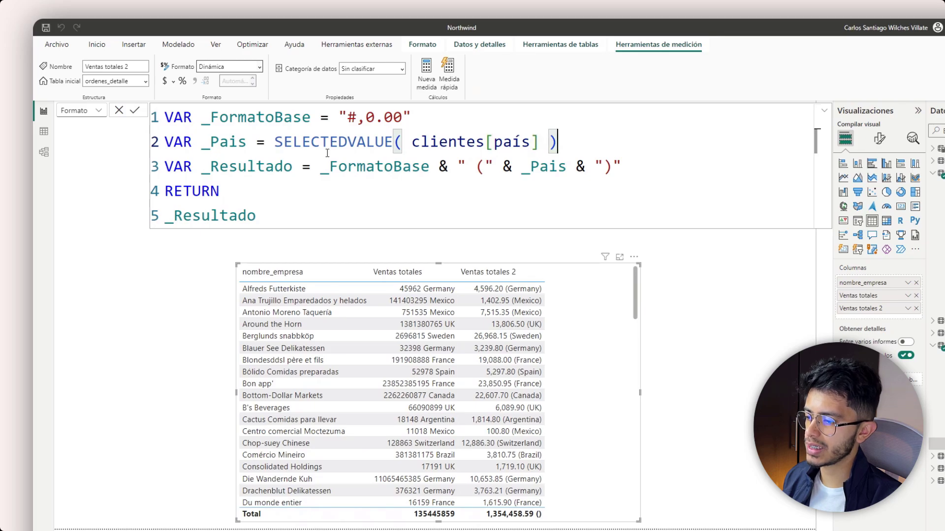
pyautogui.press('Left')
pyautogui.write(', ')
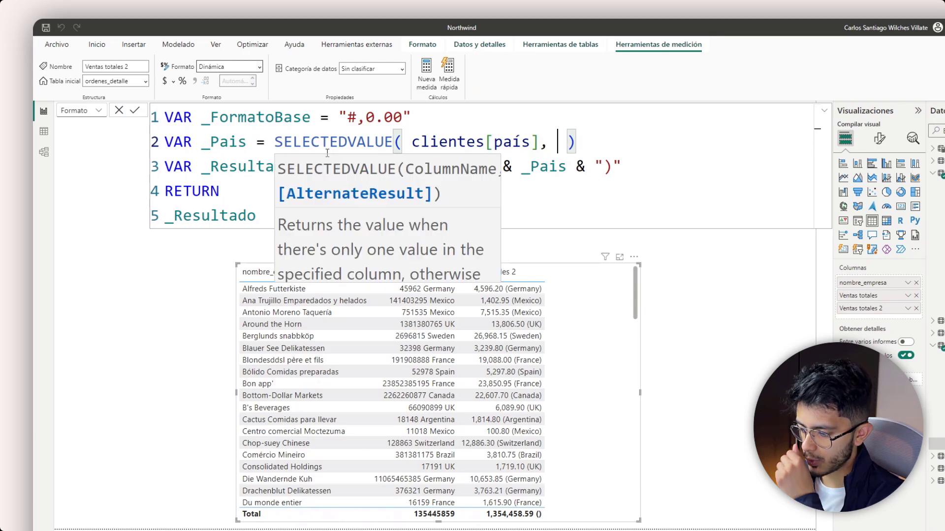
pyautogui.write('" "')
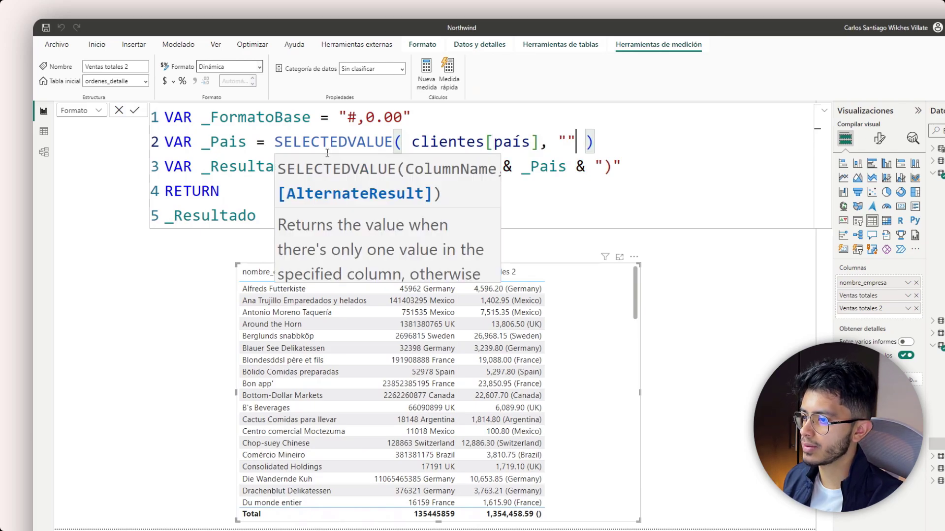
pyautogui.press('Left')
pyautogui.write('***')
pyautogui.press('Left')
pyautogui.press('Left')
pyautogui.press('Left')
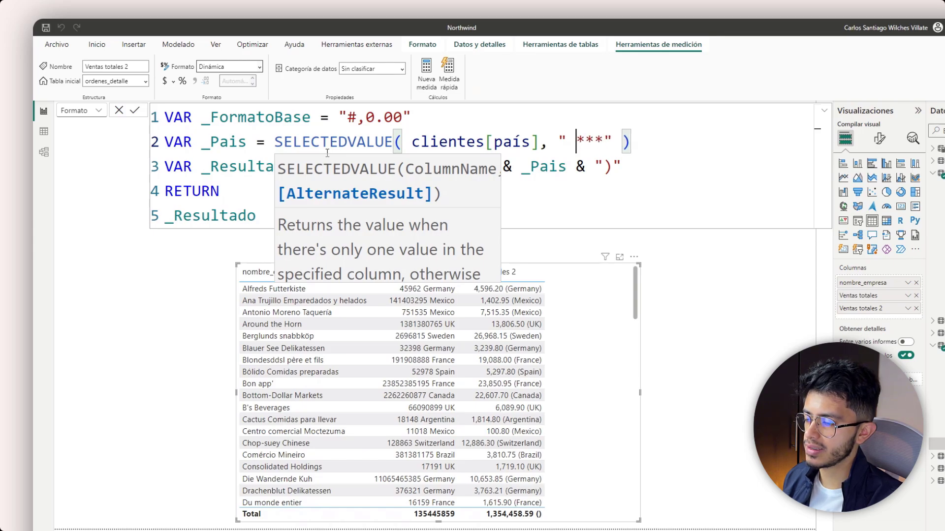
pyautogui.press('BackSpace')
# Step: Wrap the SELECTEDVALUE expression of the _Pais variable in the UPPER function
pyautogui.hotkey('ctrl', 'Left')
pyautogui.hotkey('ctrl', 'Left')
pyautogui.hotkey('ctrl', 'Left')
pyautogui.hotkey('ctrl', 'Left')
pyautogui.hotkey('ctrl', 'Left')
pyautogui.hotkey('ctrl', 'Left')
pyautogui.hotkey('ctrl', 'Left')
pyautogui.hotkey('ctrl', 'Left')
pyautogui.hotkey('ctrl', 'Left')
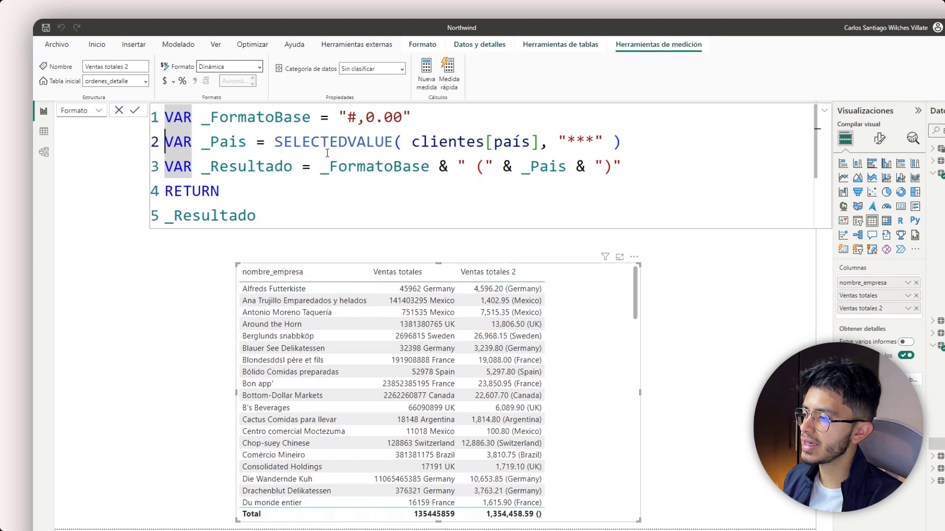
pyautogui.hotkey('ctrl', 'Right')
pyautogui.hotkey('ctrl', 'Right')
pyautogui.hotkey('ctrl', 'Right')
pyautogui.write('upper(')
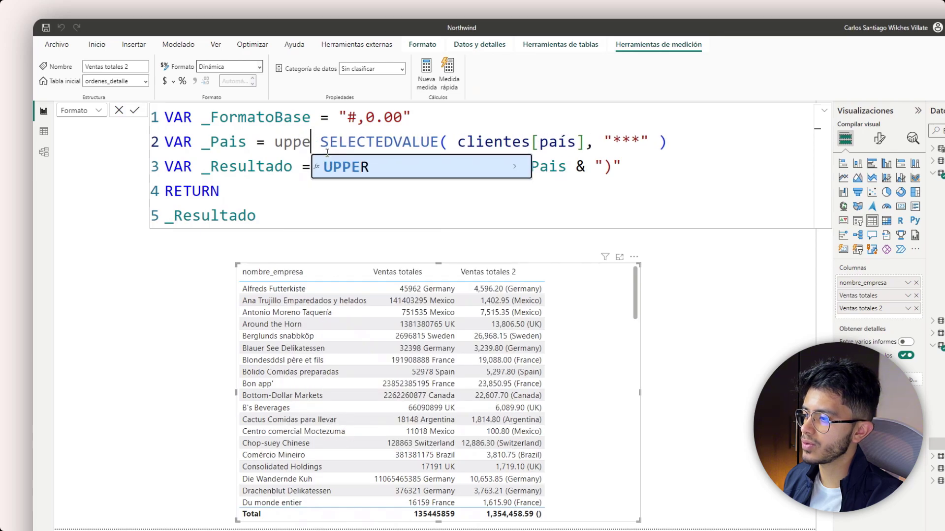
pyautogui.press('End')
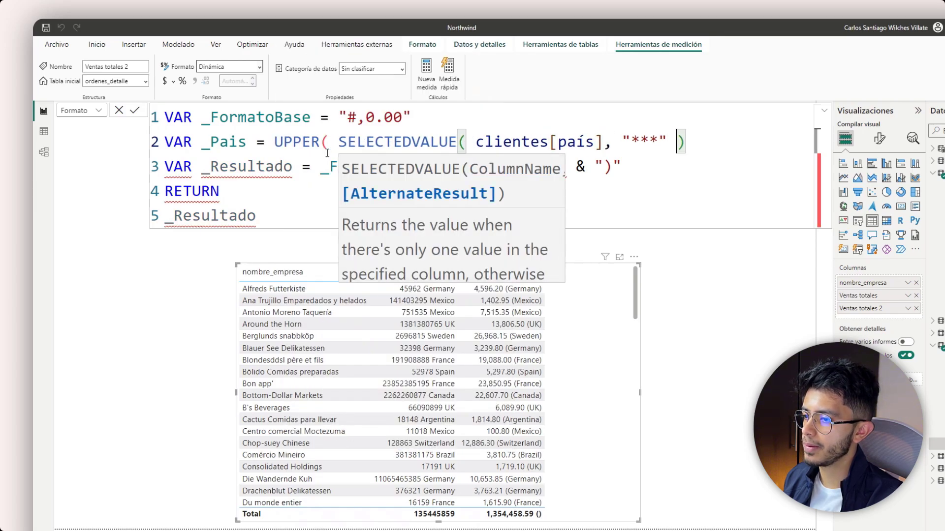
pyautogui.write(')')
# Step: Wrap the UPPER expression of _Pais in LEFT with 3 characters and commit the format expression
pyautogui.press('Up')
pyautogui.press('Down')
pyautogui.press('Home')
pyautogui.hotkey('ctrl', 'Right')
pyautogui.hotkey('ctrl', 'Right')
pyautogui.hotkey('ctrl', 'Right')
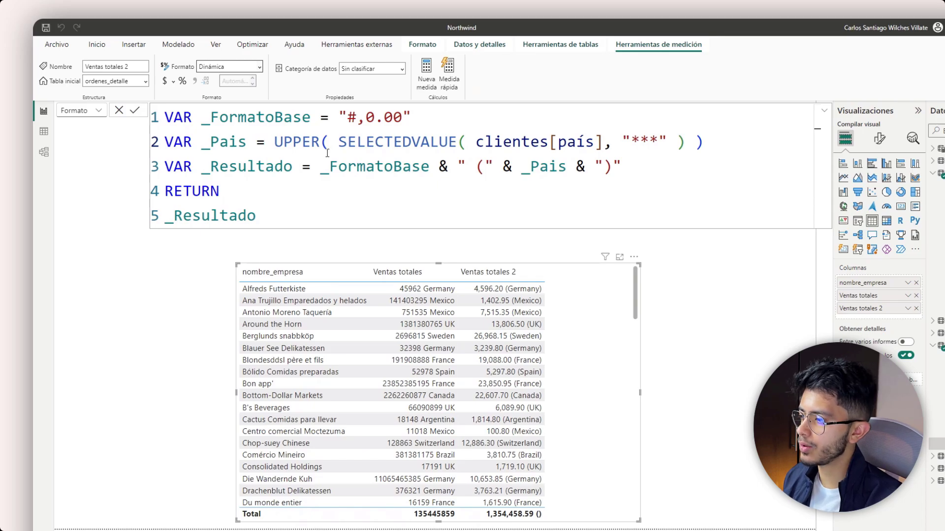
pyautogui.write('lef')
pyautogui.press('Tab')
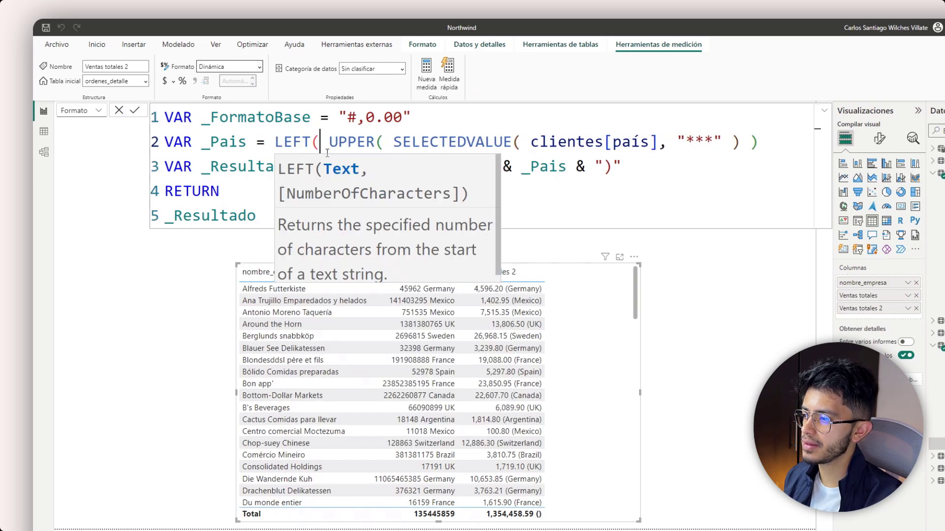
pyautogui.hotkey('ctrl', 'Right')
pyautogui.hotkey('ctrl', 'Right')
pyautogui.hotkey('ctrl', 'Right')
pyautogui.hotkey('ctrl', 'Right')
pyautogui.hotkey('ctrl', 'Right')
pyautogui.hotkey('ctrl', 'Right')
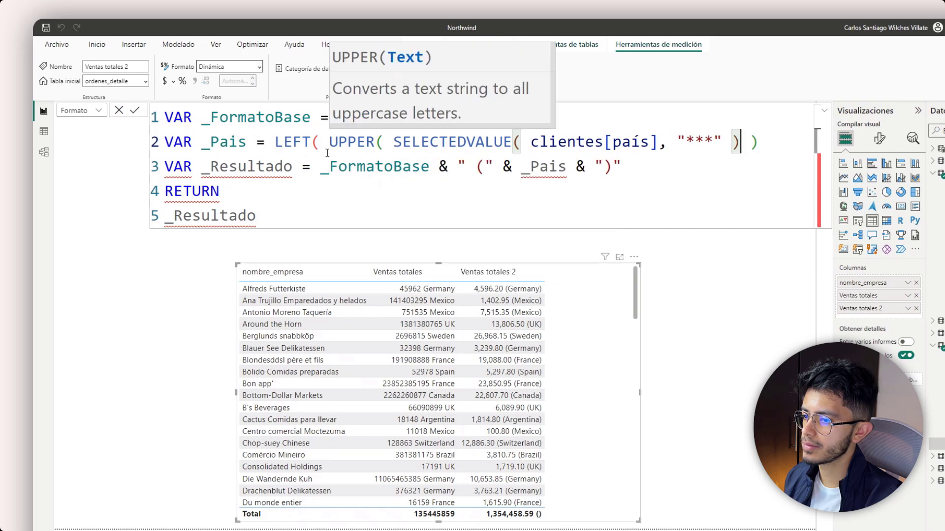
pyautogui.hotkey('ctrl', 'Right')
pyautogui.write(', ')
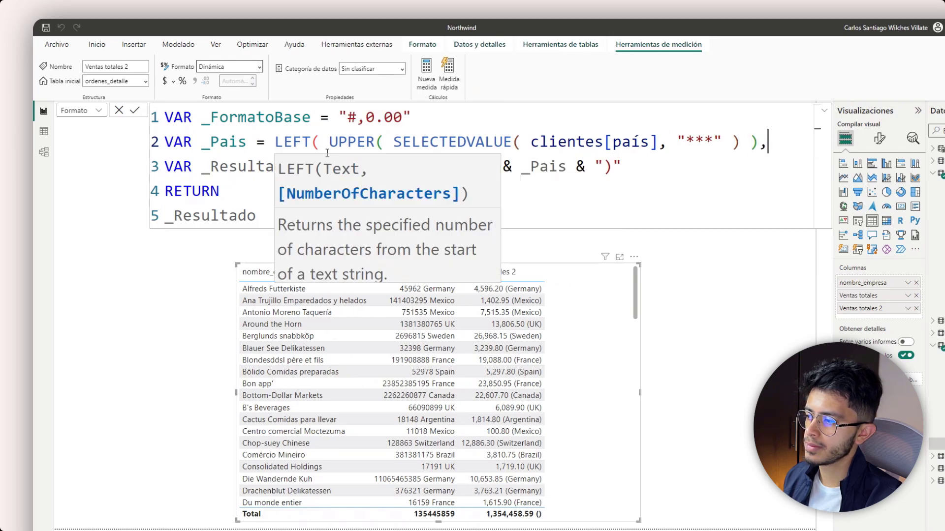
pyautogui.write('3 )')
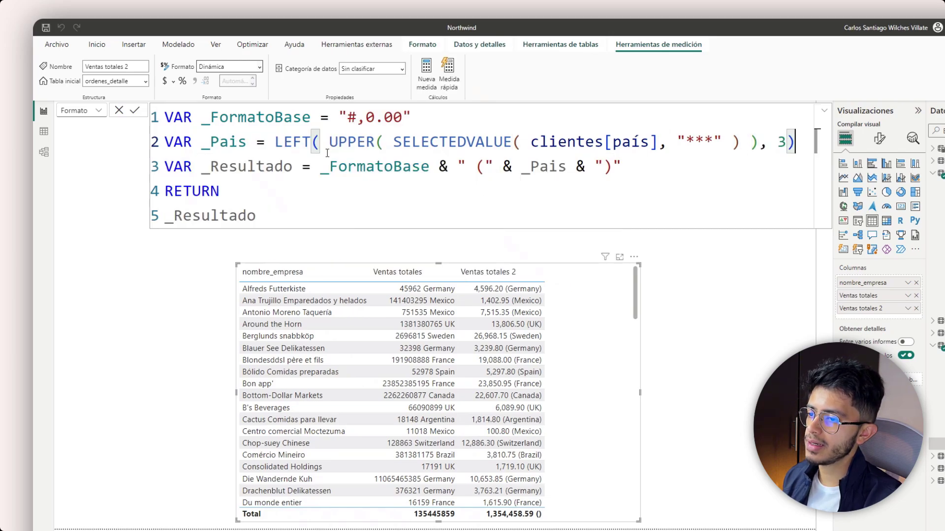
pyautogui.press('Left')
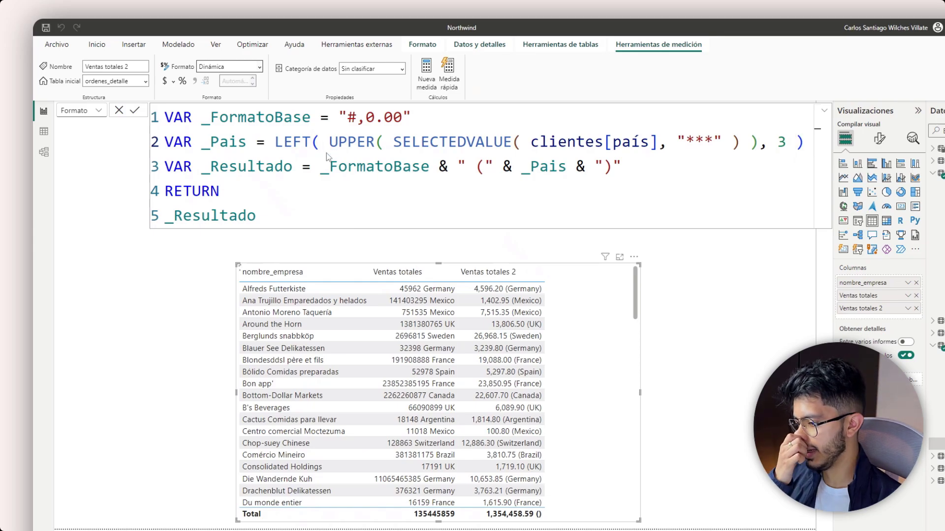
pyautogui.press('Return')
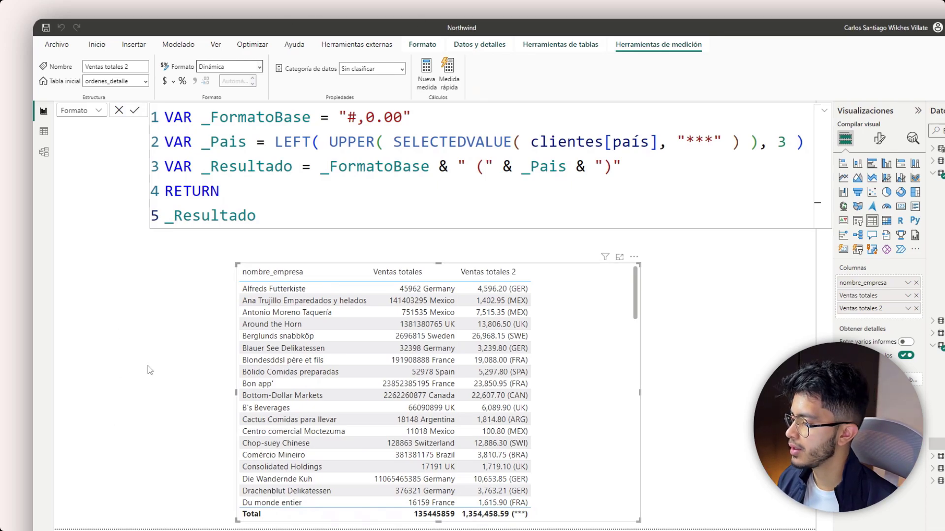
# Step: Move the sales table to the left edge of the report page and make it narrower and taller
pyautogui.moveTo(553, 345); pyautogui.dragTo(345, 259)
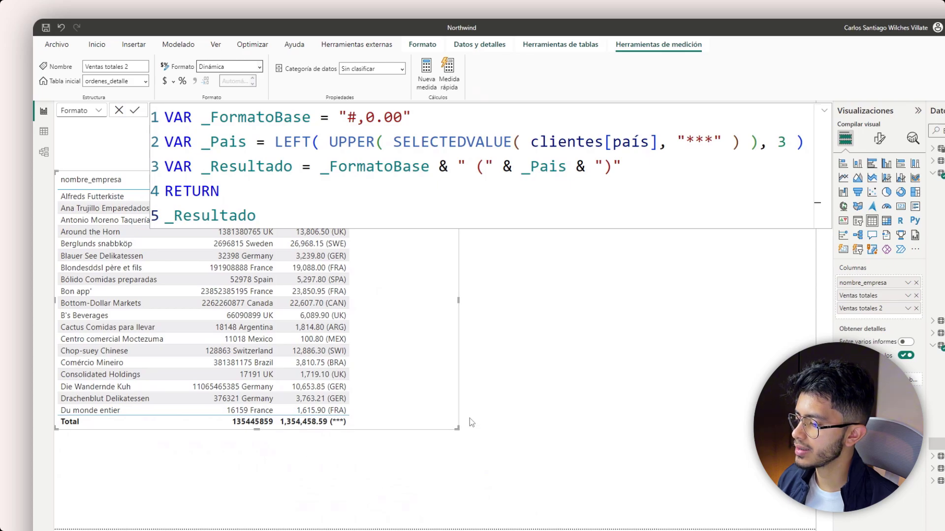
pyautogui.moveTo(459, 428); pyautogui.dragTo(418, 459)
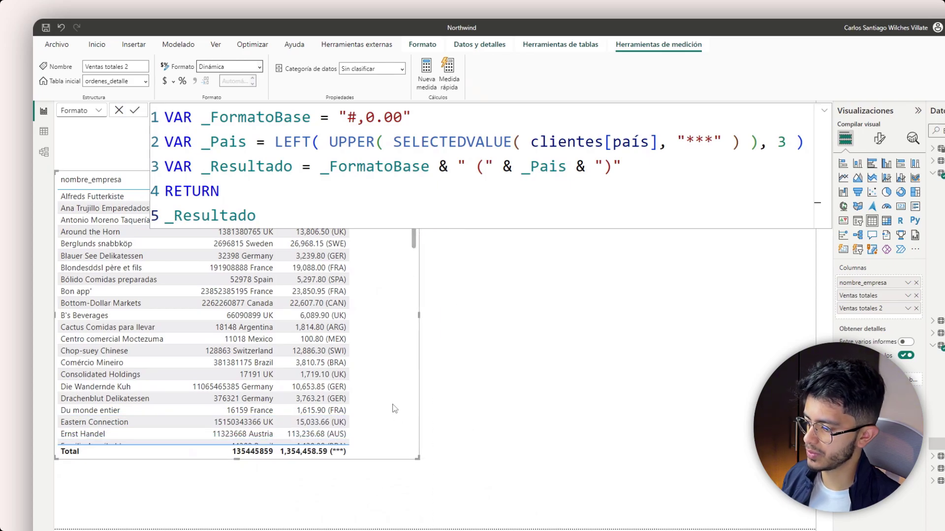
pyautogui.click(394, 419)
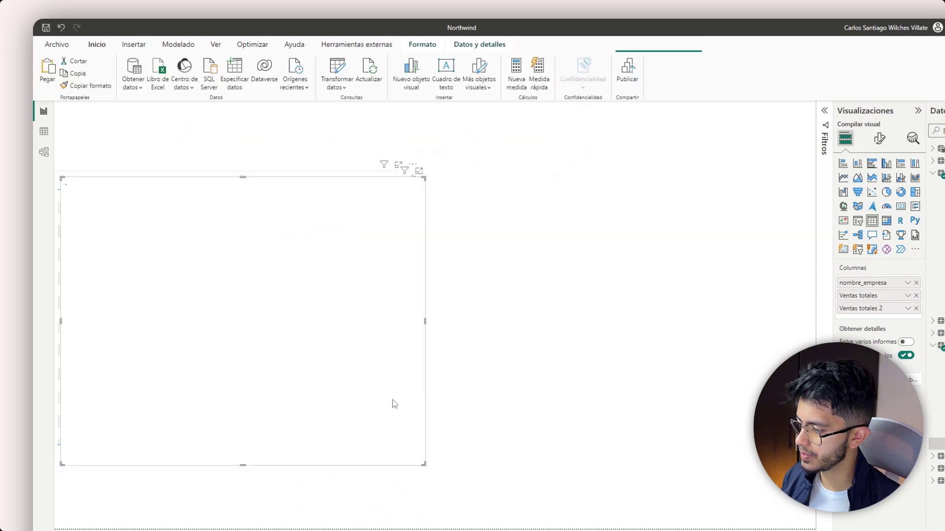
# Step: Duplicate the table beside the original and remove Ventas totales and Ventas totales 2 from the copy
pyautogui.hotkey('ctrl', 'c')
pyautogui.hotkey('ctrl', 'v')
pyautogui.moveTo(801, 328); pyautogui.dragTo(780, 347)
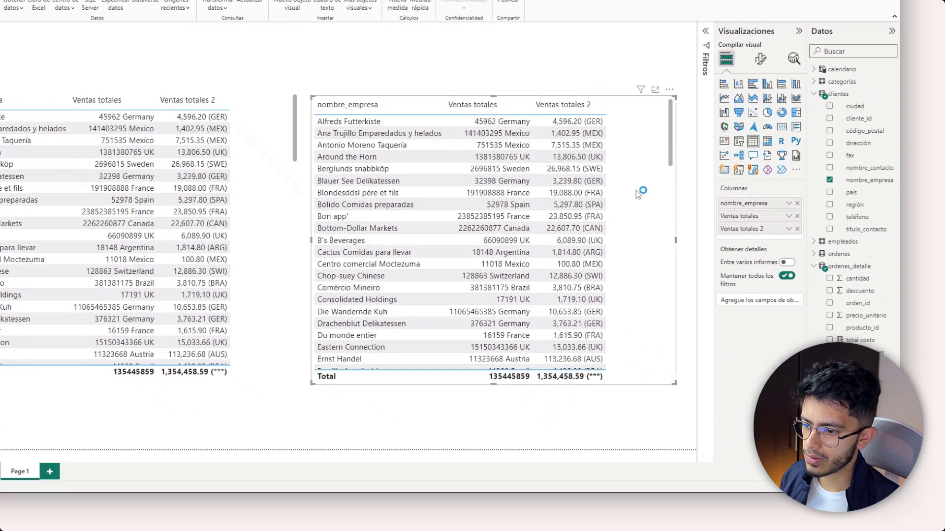
pyautogui.click(797, 217)
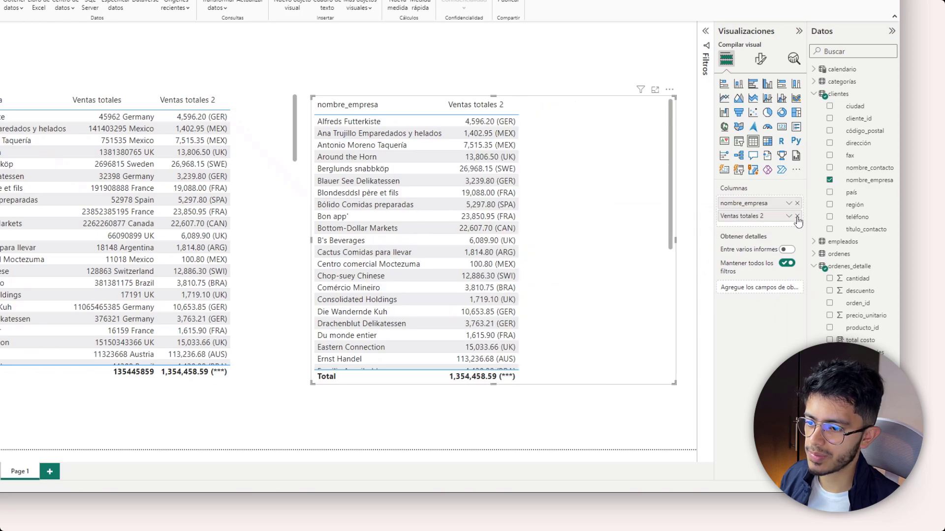
pyautogui.click(798, 217)
# Step: Create a new measure in the ordenes_detalle table and name it Ventas totales 3
pyautogui.rightClick(877, 316)
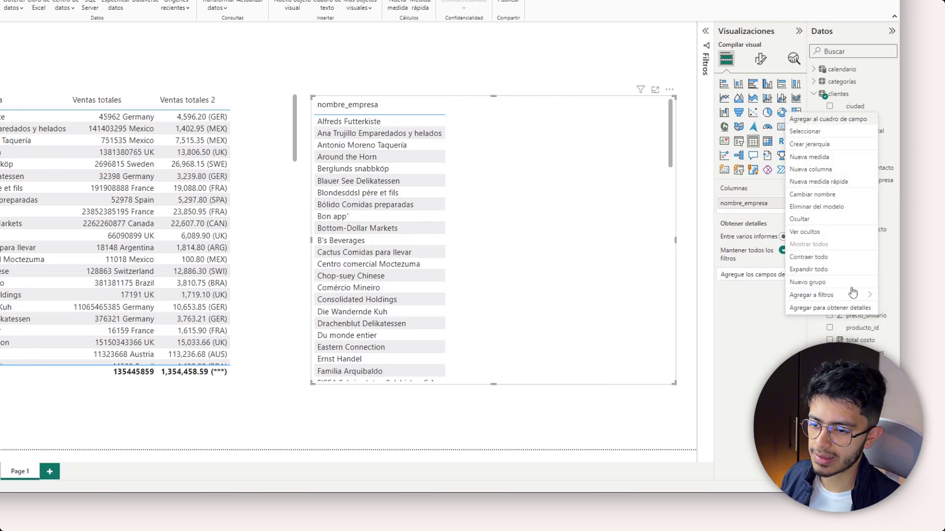
pyautogui.click(809, 157)
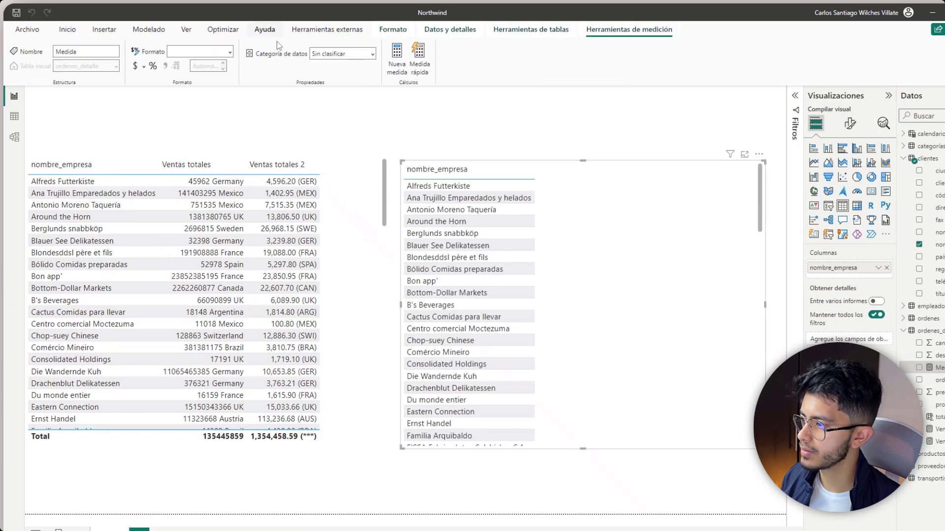
pyautogui.write('Ventas')
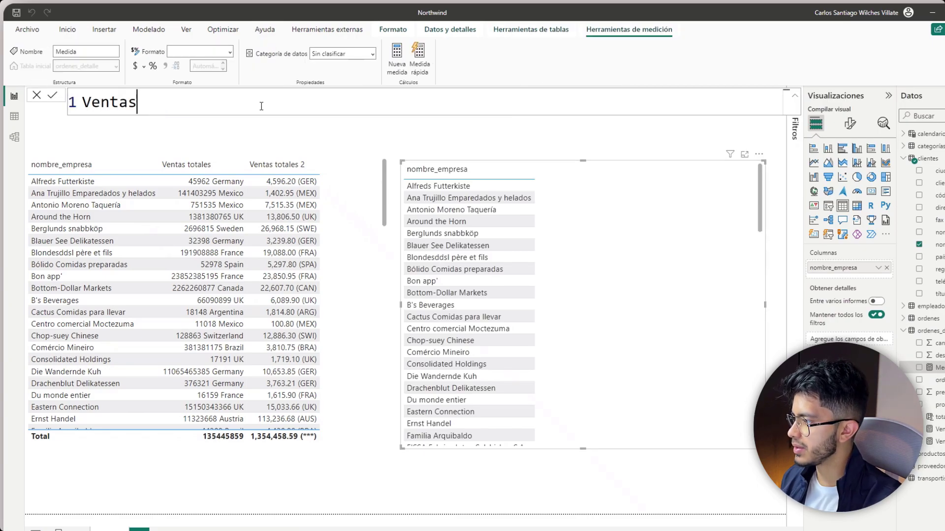
pyautogui.write(' totales 3 =')
pyautogui.hotkey('shift', 'Return')
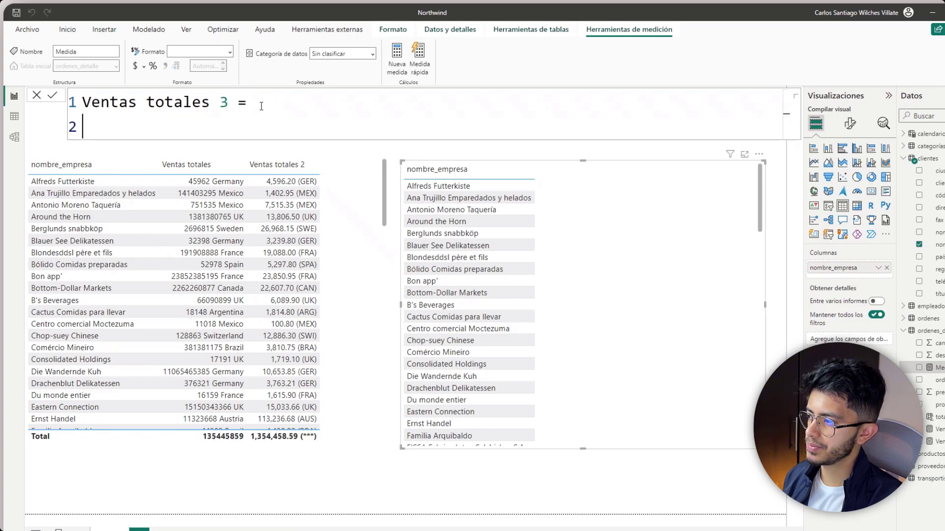
# Step: Define the measure as SUMX over ordenes_detalle of ordenes_detalle[cantidad] * ordenes_detalle[precio_unitario]
pyautogui.write('sumx')
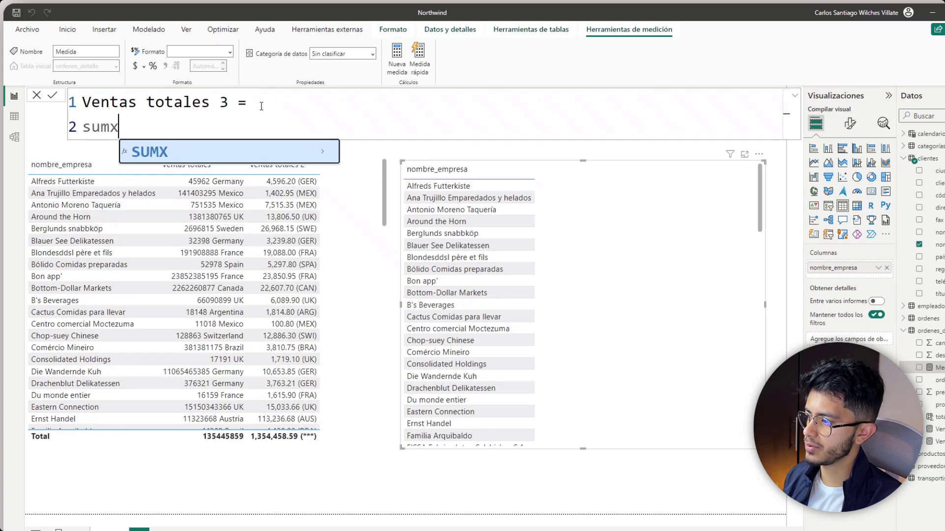
pyautogui.press('Tab')
pyautogui.write('orde')
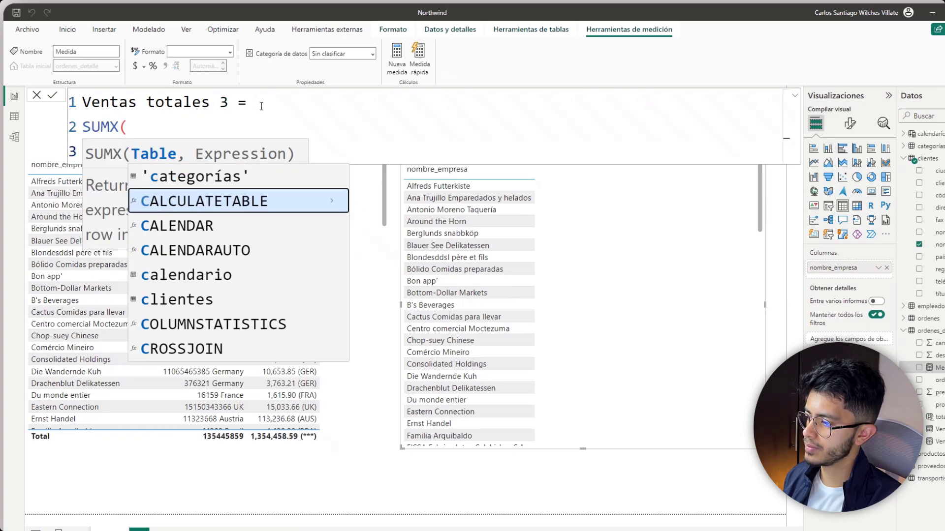
pyautogui.press('Down')
pyautogui.press('Tab')
pyautogui.write(',')
pyautogui.hotkey('shift', 'Return')
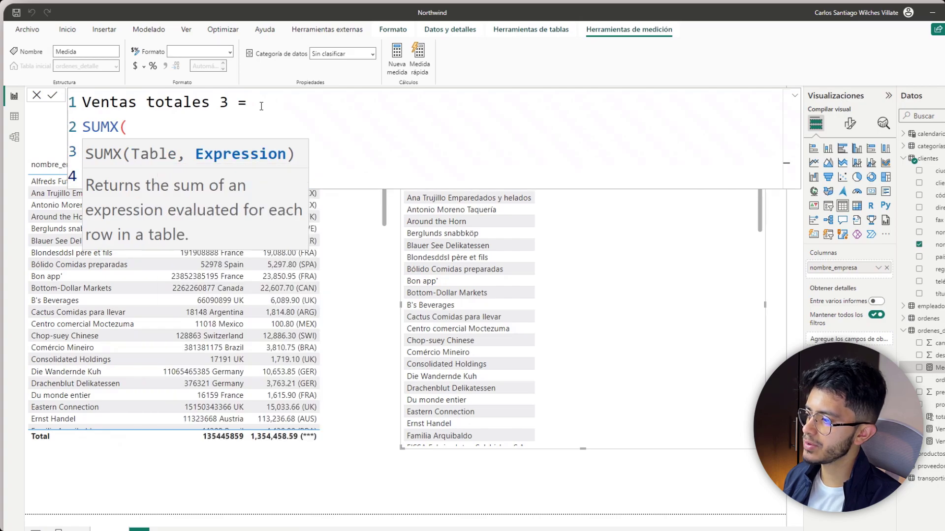
pyautogui.write('can')
pyautogui.press('Tab')
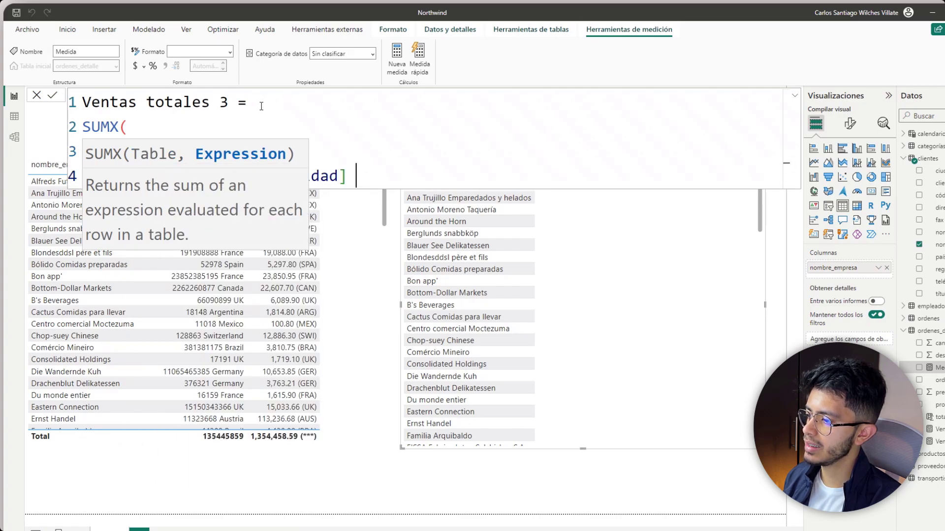
pyautogui.write('* preci')
pyautogui.press('Tab')
pyautogui.hotkey('shift', 'Return')
pyautogui.write(')')
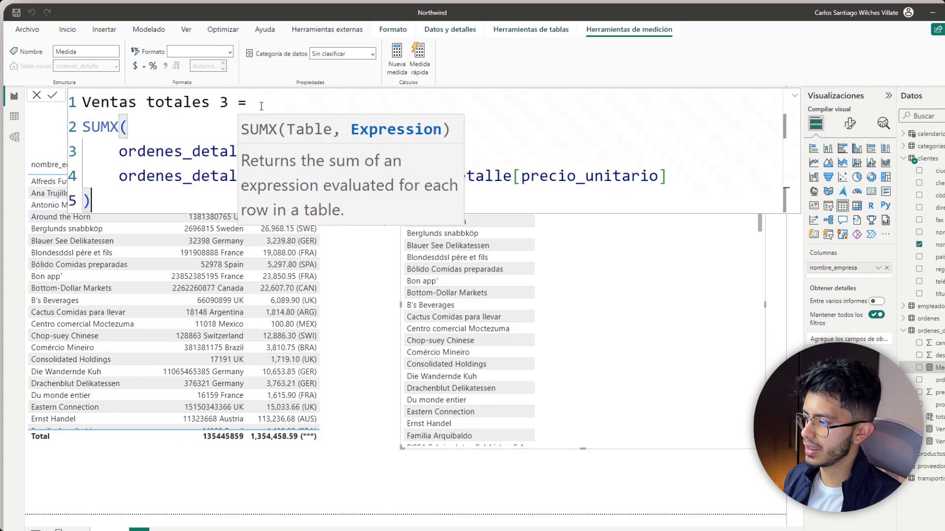
# Step: Commit the Ventas totales 3 measure, add it to the duplicated table and shift that table slightly down the report page
pyautogui.press('Return')
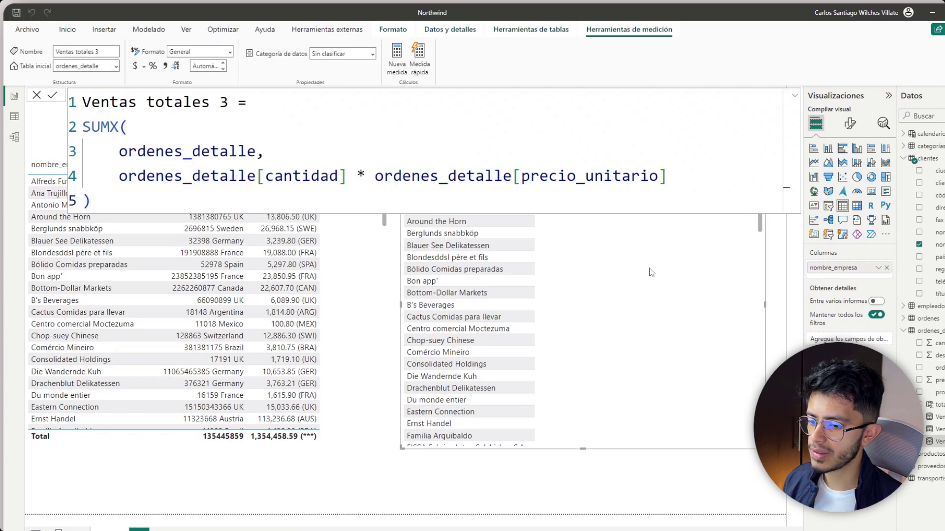
pyautogui.click(924, 443)
pyautogui.moveTo(654, 316); pyautogui.dragTo(659, 355)
# Step: Change the format of the Ventas totales 3 measure to Dinámica
pyautogui.click(230, 52)
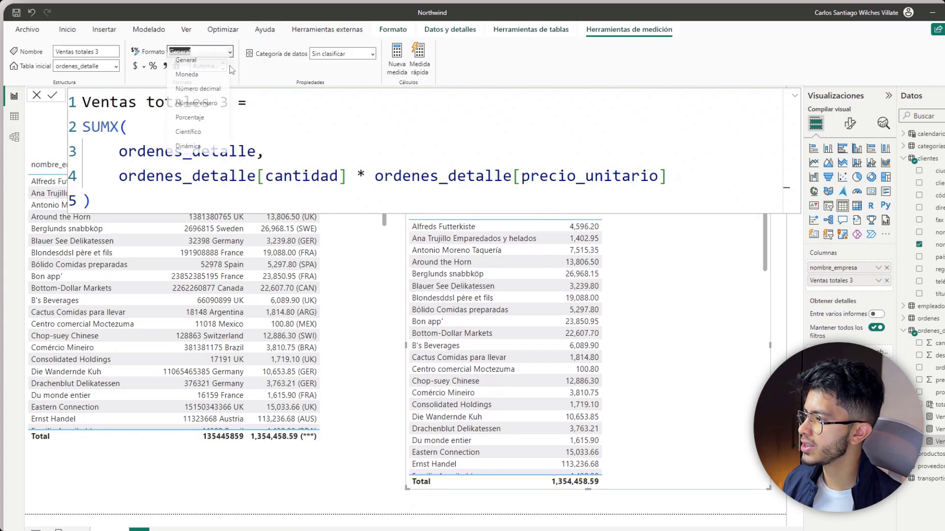
pyautogui.press('Escape')
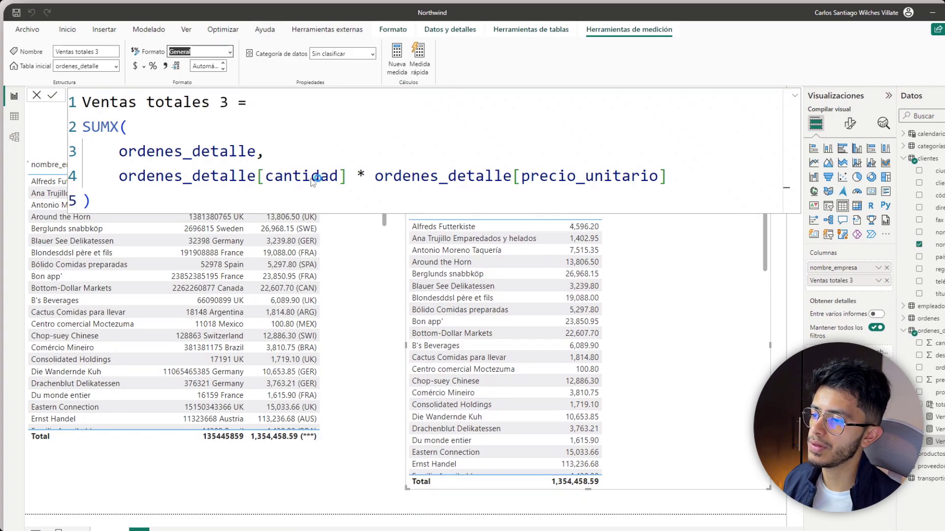
pyautogui.press('d')
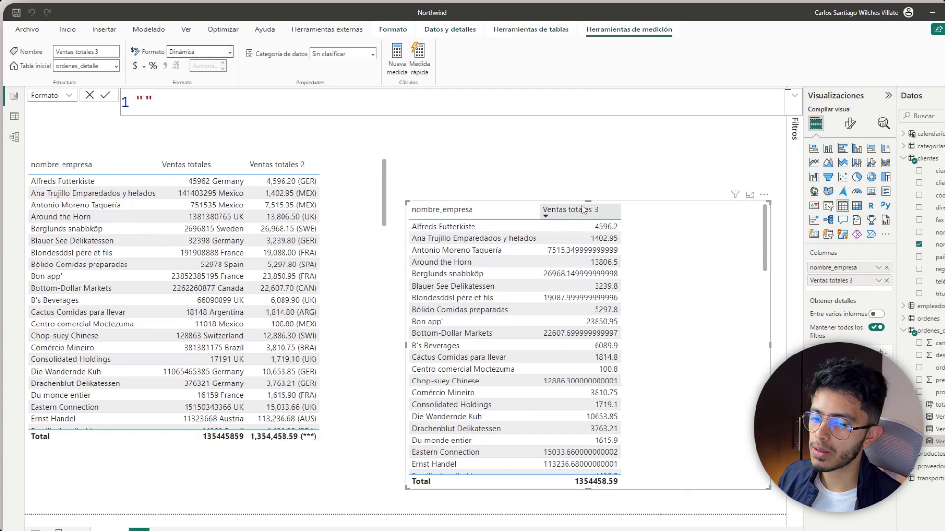
# Step: Replace the default format expression with a variable _ValorActual equal to SELECTEDMEASURE()
pyautogui.press('BackSpace')
pyautogui.press('BackSpace')
pyautogui.write('VAR')
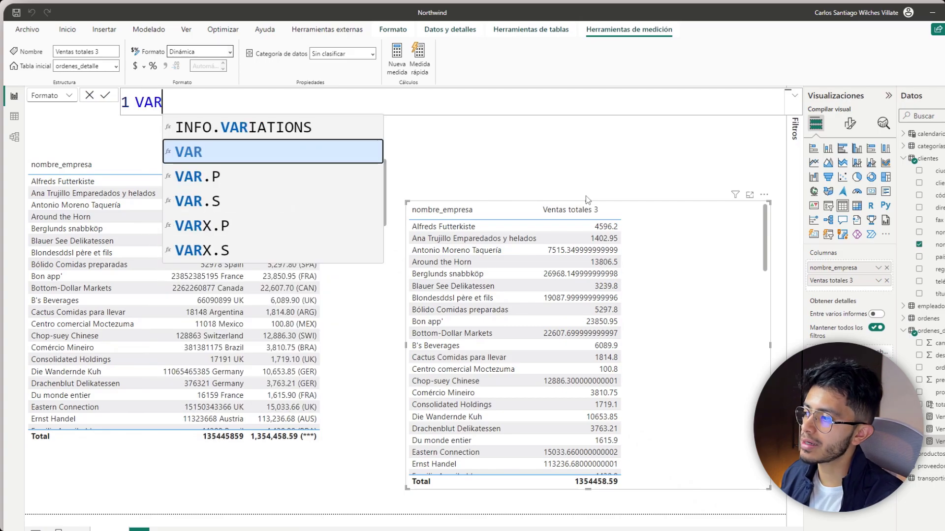
pyautogui.write(' _ValorActual ')
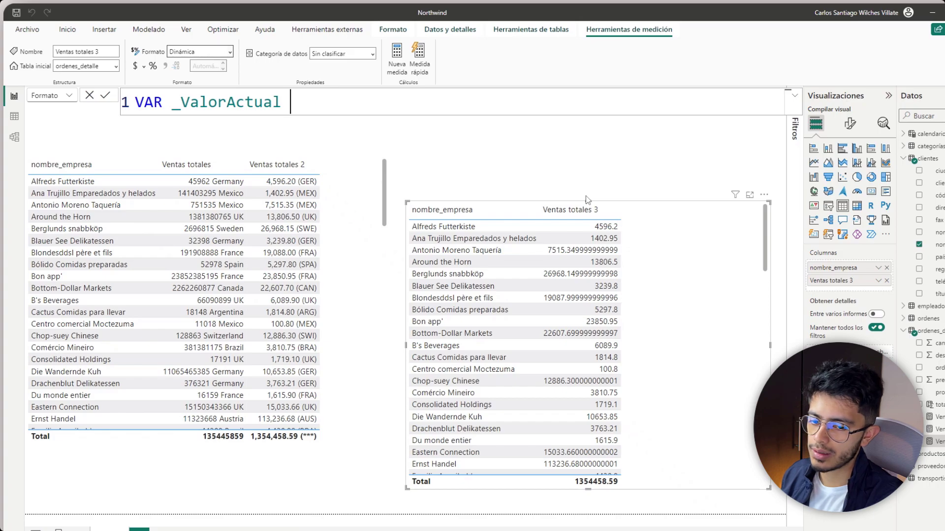
pyautogui.write('= sele')
pyautogui.press('Down')
pyautogui.press('Down')
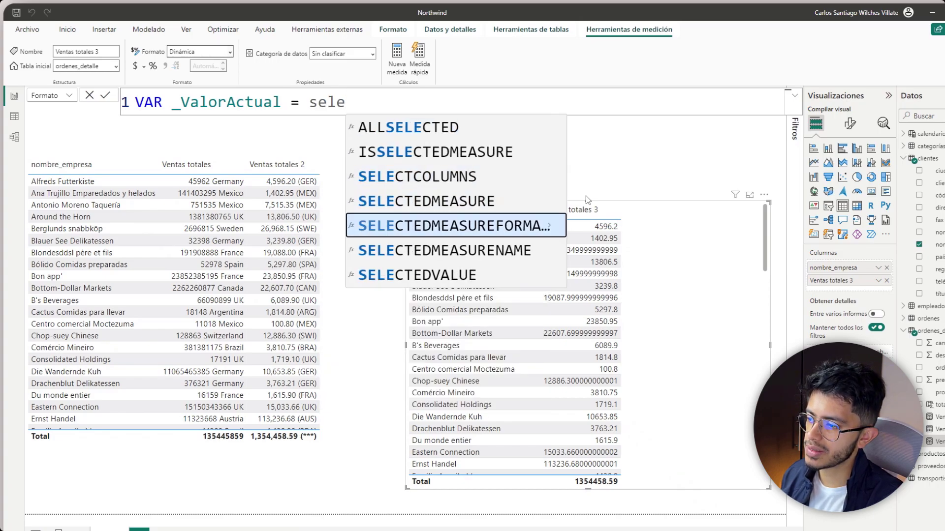
pyautogui.press('Tab')
pyautogui.hotkey('ctrl', 'z')
pyautogui.write('cte')
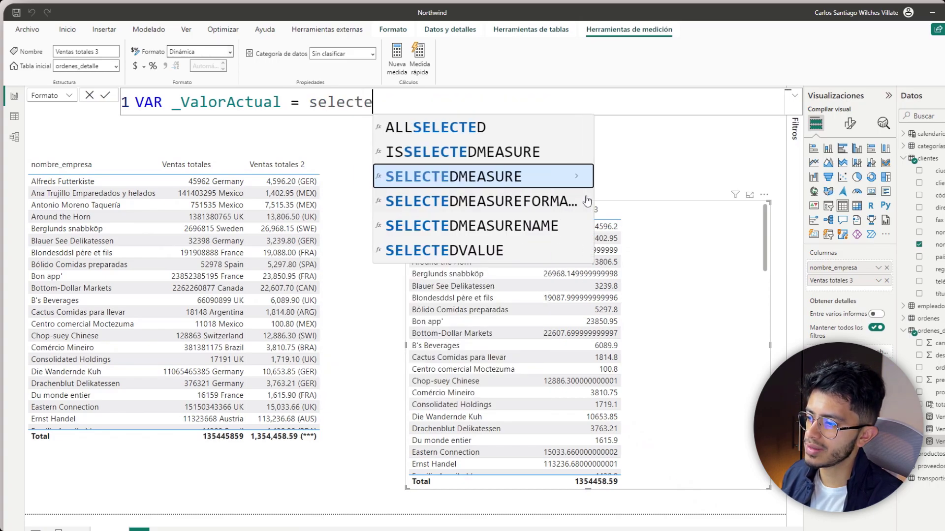
pyautogui.press('Tab')
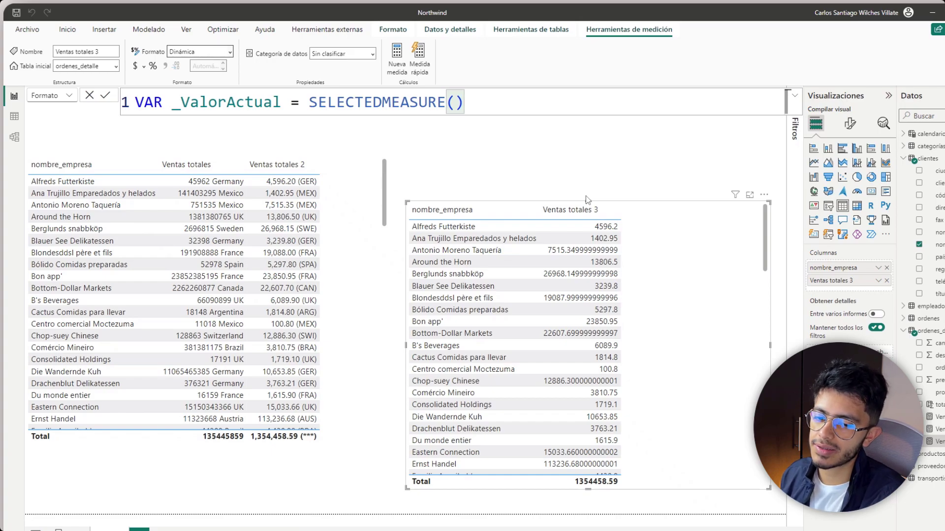
# Step: Add a RETURN line to the format expression and open a SWITCH function beneath it
pyautogui.hotkey('shift', 'Return')
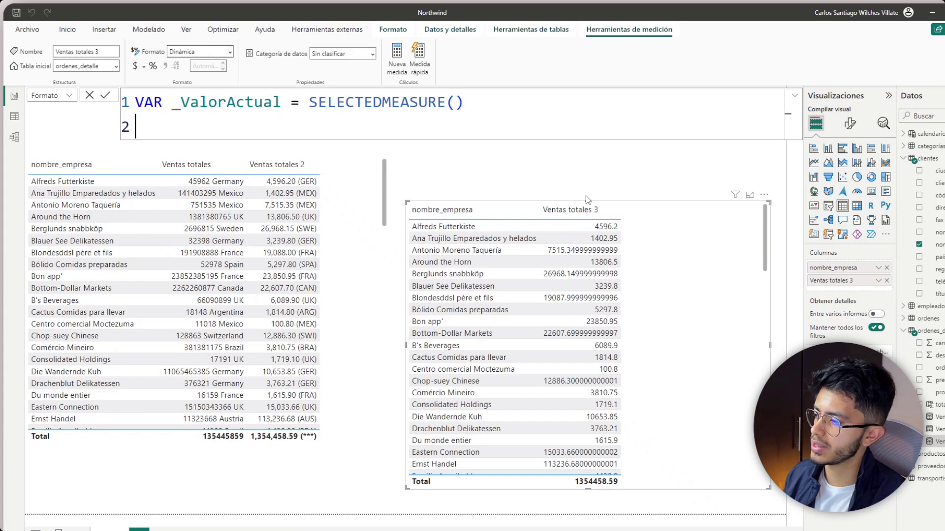
pyautogui.write('RETURN')
pyautogui.hotkey('shift', 'Return')
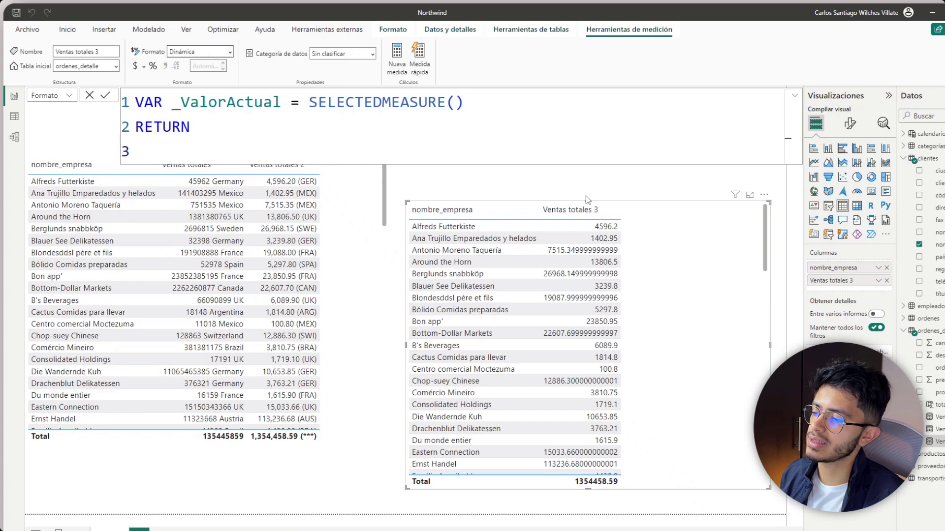
pyautogui.write('sw')
pyautogui.press('Tab')
pyautogui.hotkey('shift', 'Return')
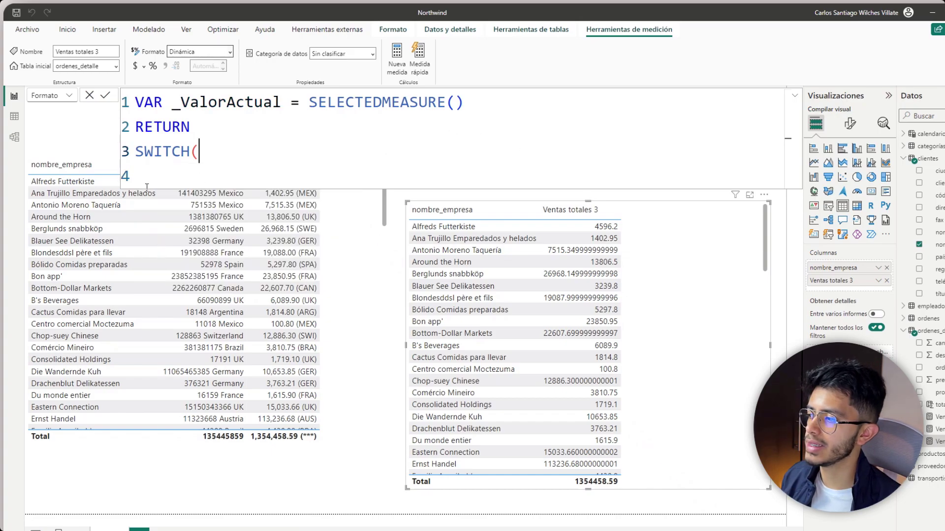
# Step: Enter TRUE() as the expression argument of SWITCH and start a new line for the first condition
pyautogui.click(175, 179)
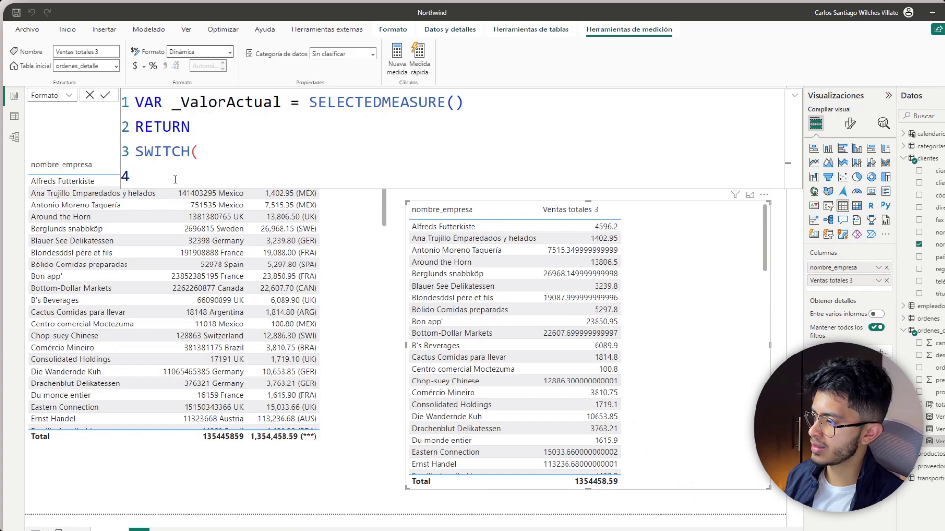
pyautogui.write('tru')
pyautogui.press('Tab')
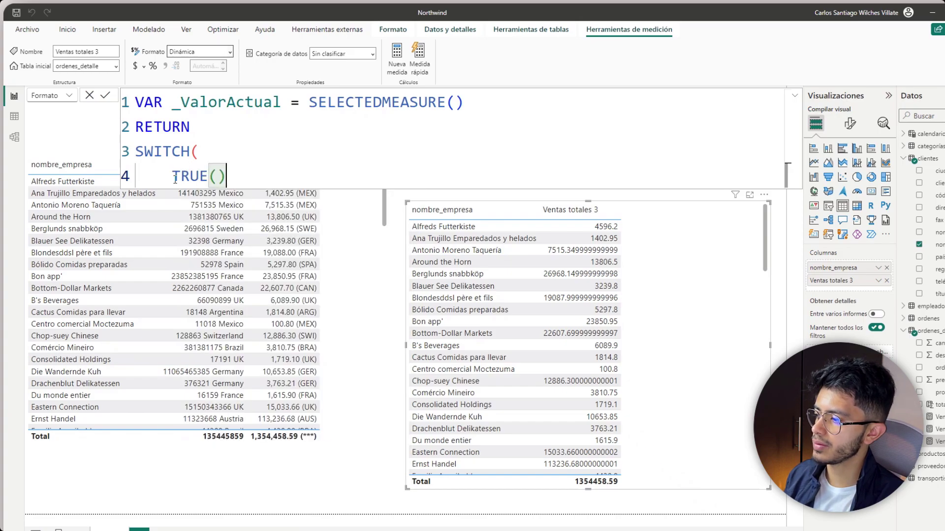
pyautogui.press('Right')
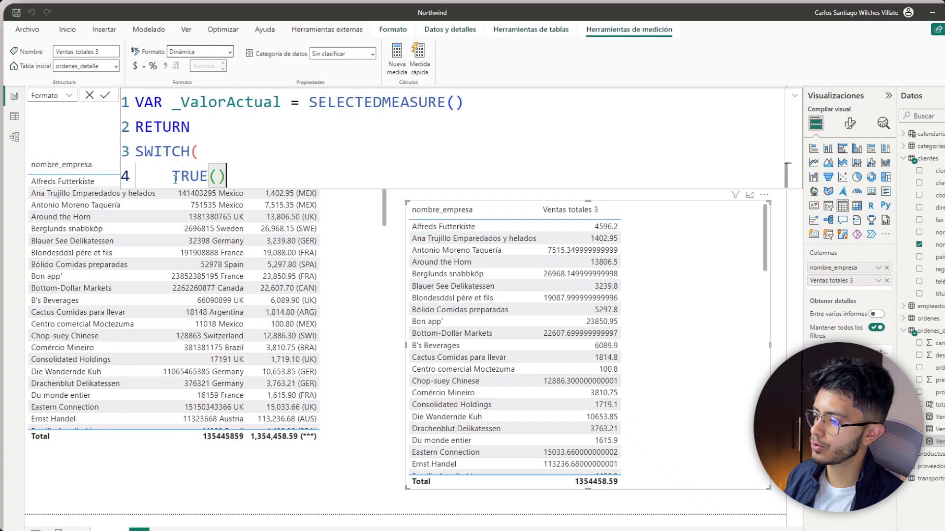
pyautogui.write(',')
pyautogui.hotkey('shift', 'Return')
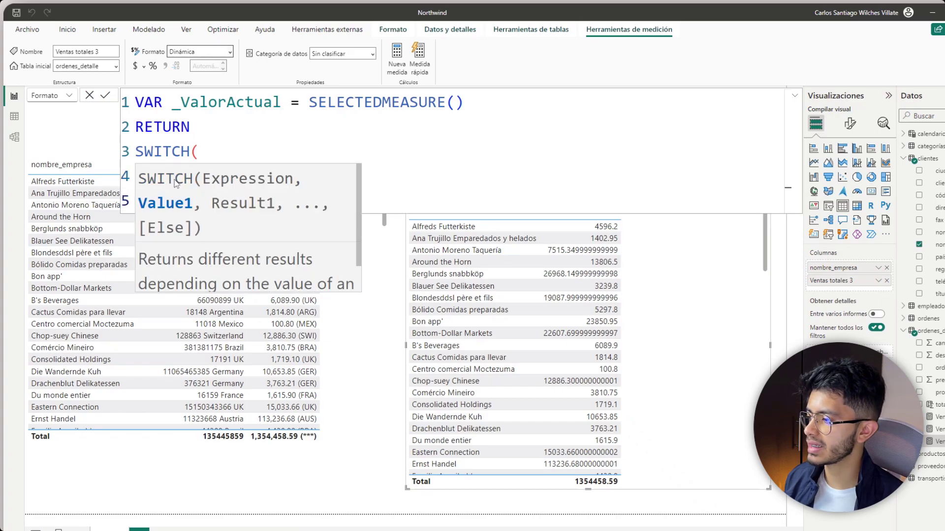
pyautogui.press('Escape')
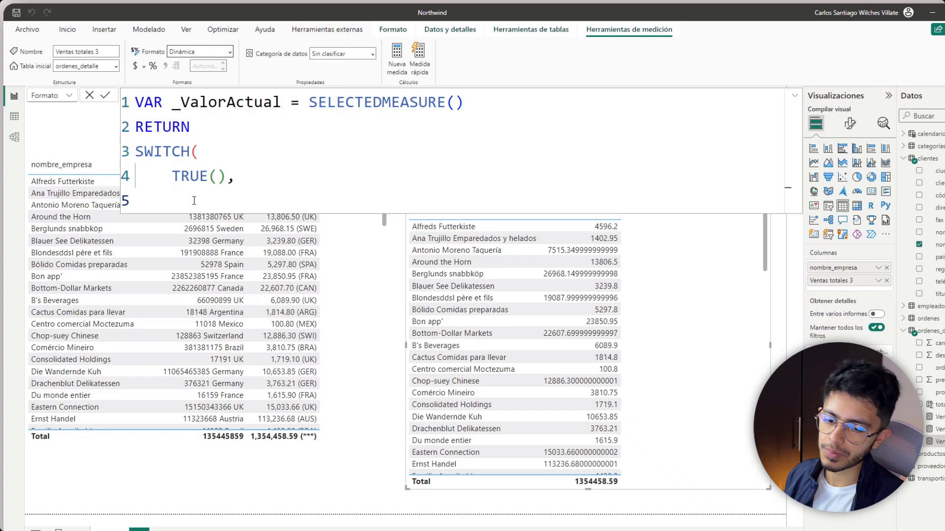
# Step: Enter _ValorActual <= 1000 as the first SWITCH condition
pyautogui.write('_Va')
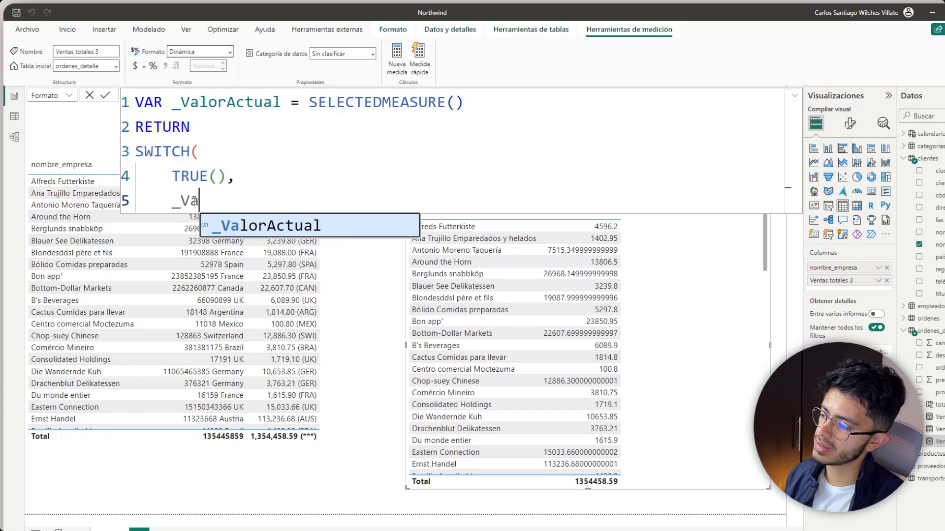
pyautogui.press('Tab')
pyautogui.write('<')
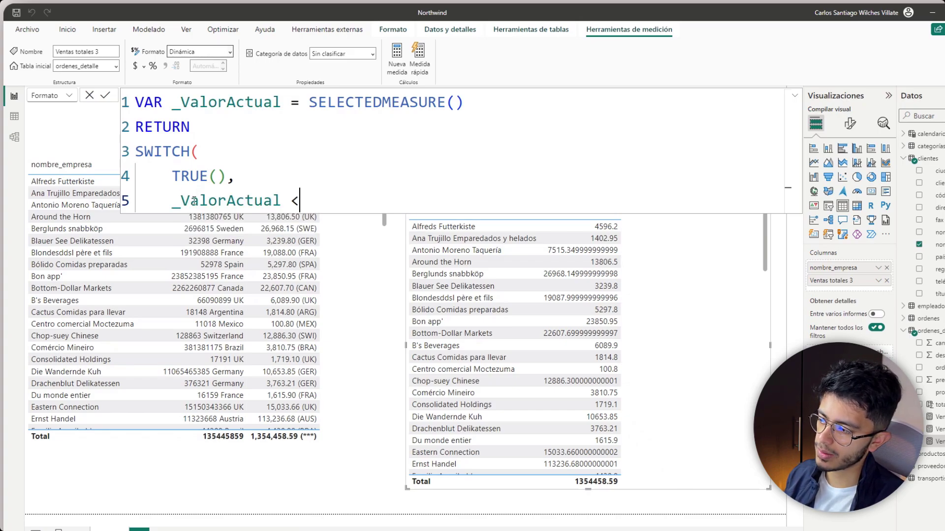
pyautogui.write('= 1')
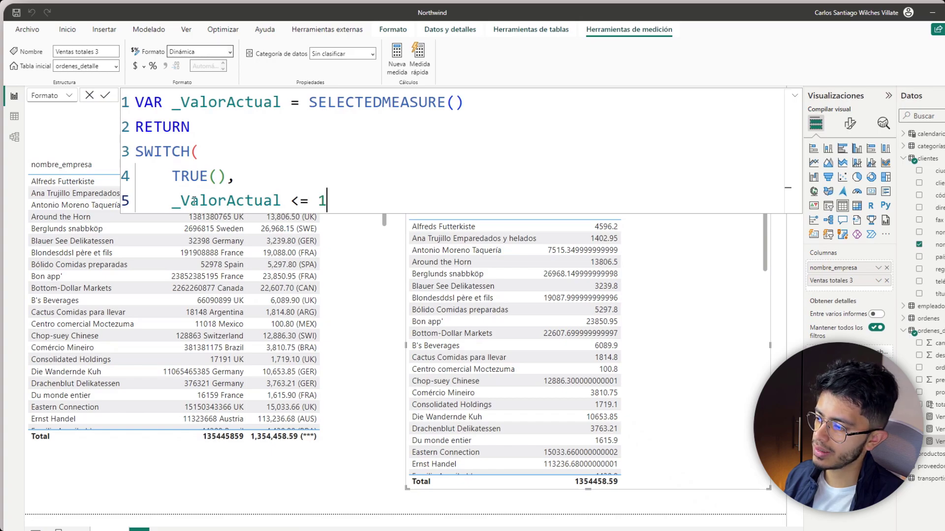
pyautogui.write('000, ')
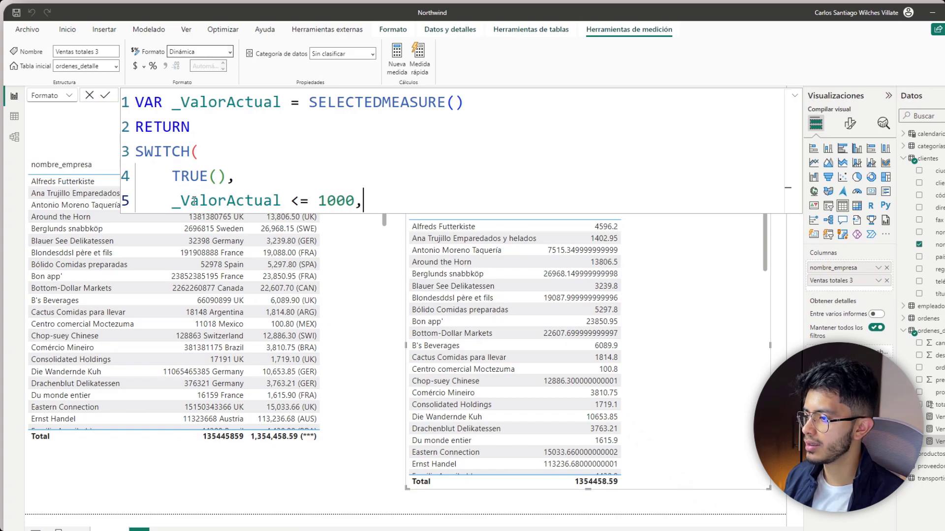
# Step: Set the result of the first condition to the quoted format string "#,0.000", followed by a comma
pyautogui.write('#')
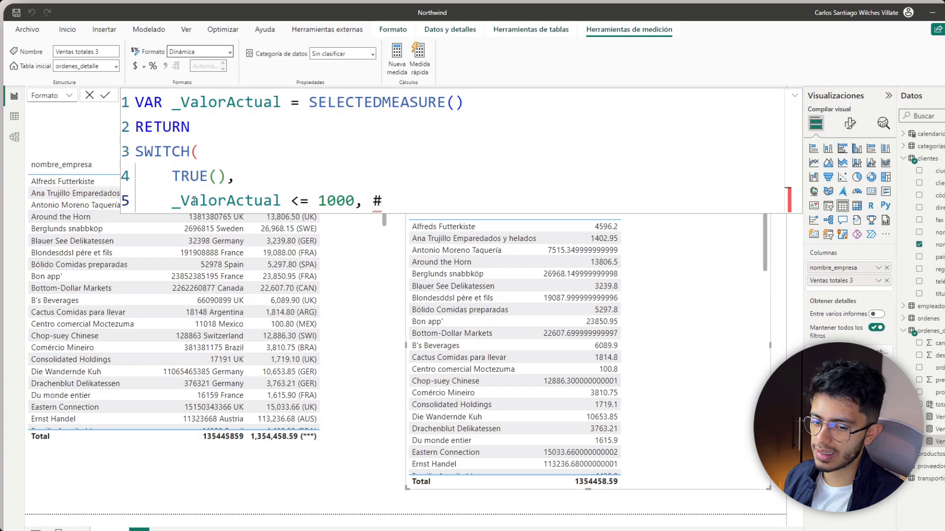
pyautogui.write(',0.000')
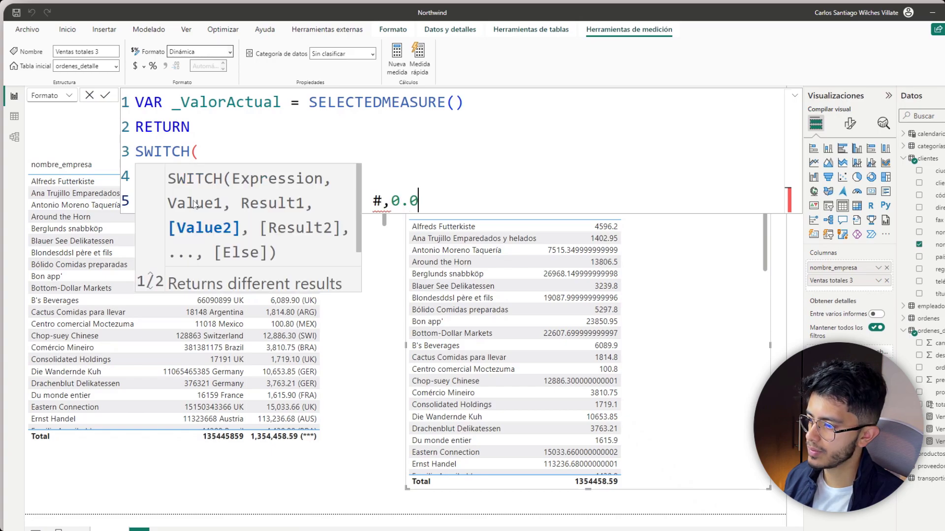
pyautogui.press('Left')
pyautogui.press('Left')
pyautogui.press('Left')
pyautogui.press('Left')
pyautogui.press('Left')
pyautogui.press('Left')
pyautogui.press('Left')
pyautogui.write('"')
pyautogui.press('End')
pyautogui.write('"')
pyautogui.press('Left')
pyautogui.press('Left')
pyautogui.press('Left')
pyautogui.press('Left')
pyautogui.press('Left')
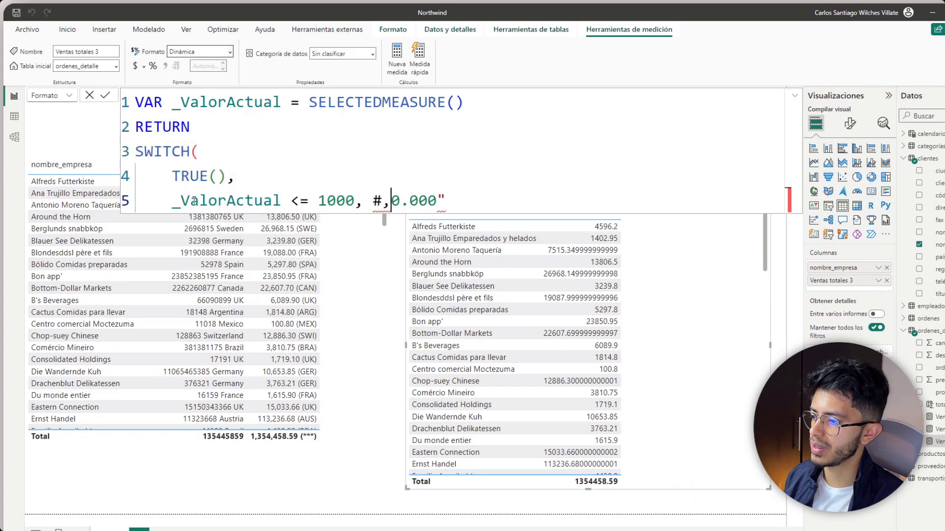
pyautogui.press('Right')
pyautogui.press('Right')
pyautogui.press('Right')
pyautogui.press('Right')
pyautogui.press('Right')
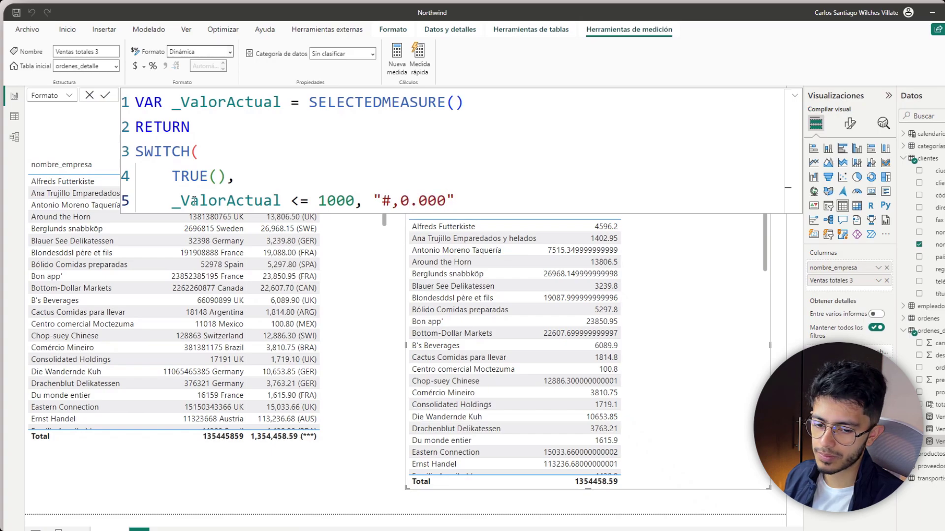
pyautogui.press('Left')
pyautogui.press('Left')
pyautogui.press('Left')
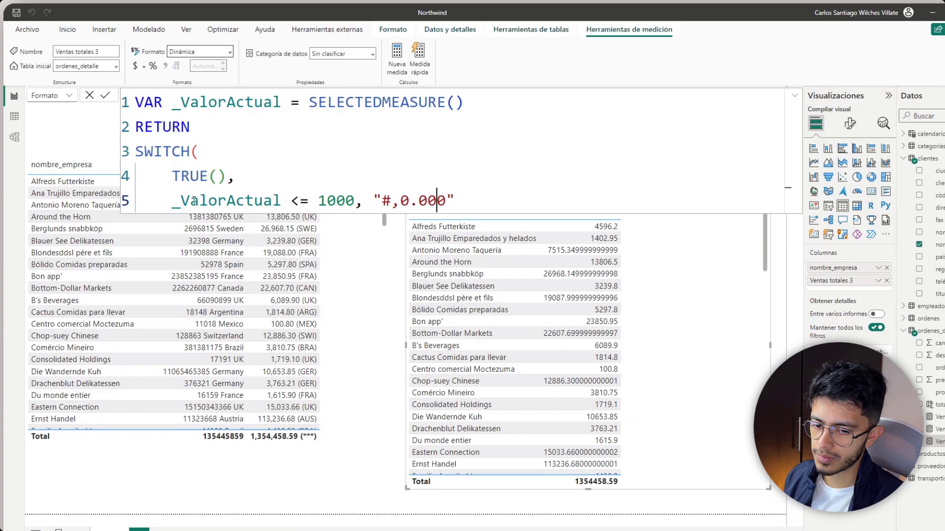
pyautogui.press('Right')
pyautogui.press('Right')
pyautogui.press('Right')
pyautogui.write(',')
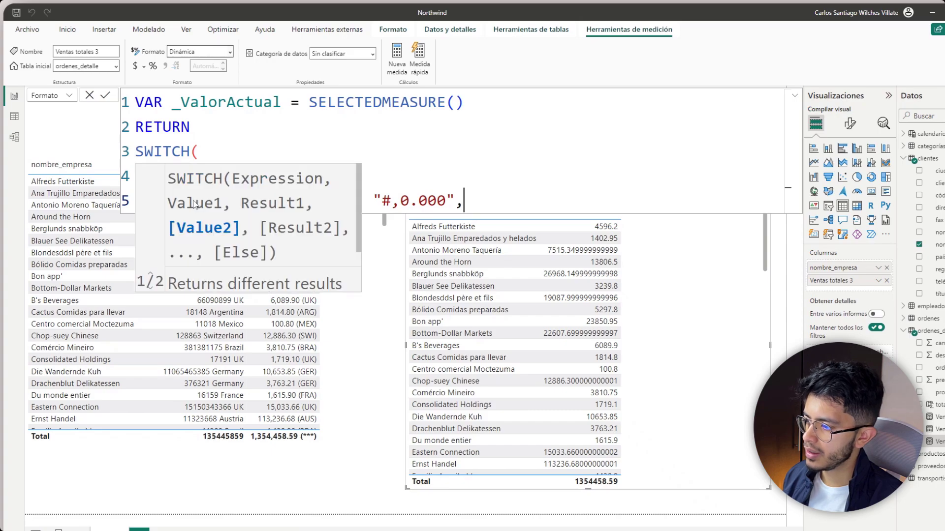
# Step: Add a second SWITCH condition, _ValorActual <= 1000000, on a new line
pyautogui.press('Return')
pyautogui.write('_V')
pyautogui.press('Tab')
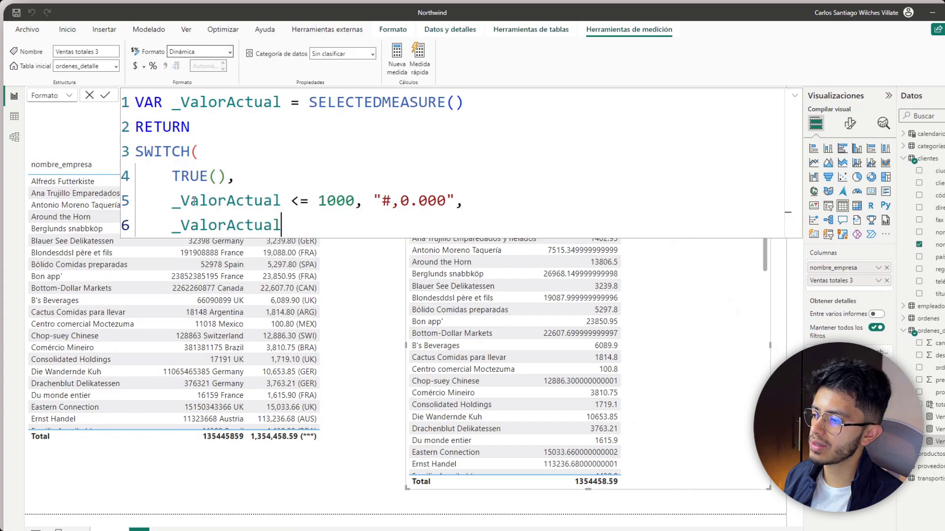
pyautogui.write('<= 1000')
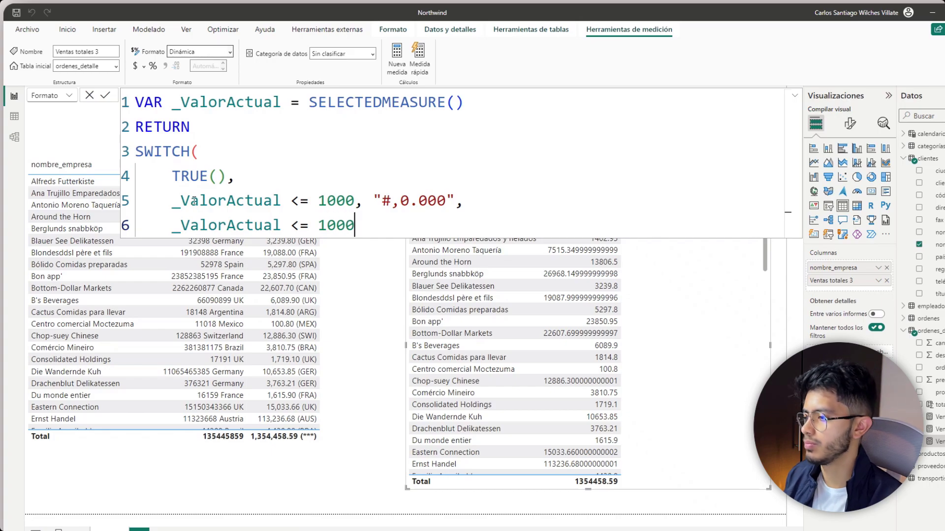
pyautogui.write('0000')
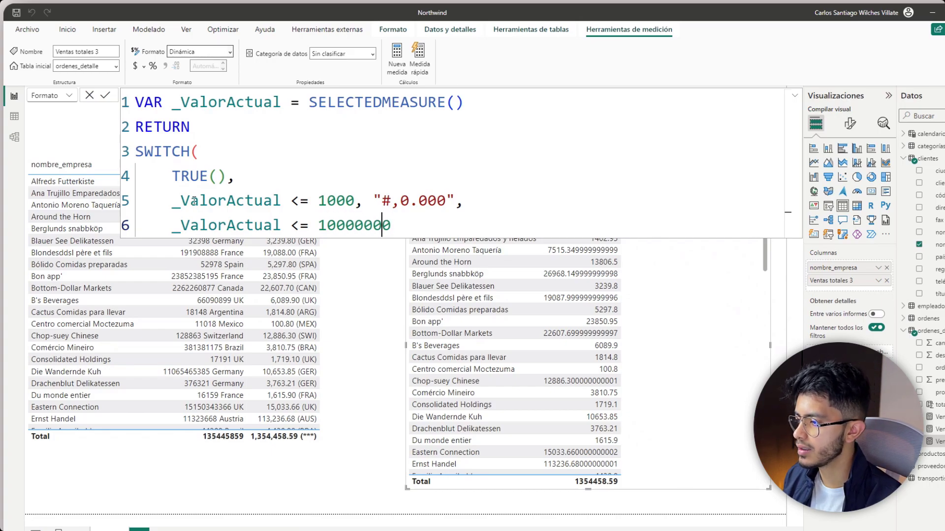
pyautogui.press('Left')
pyautogui.press('Left')
pyautogui.press('Left')
pyautogui.press('Left')
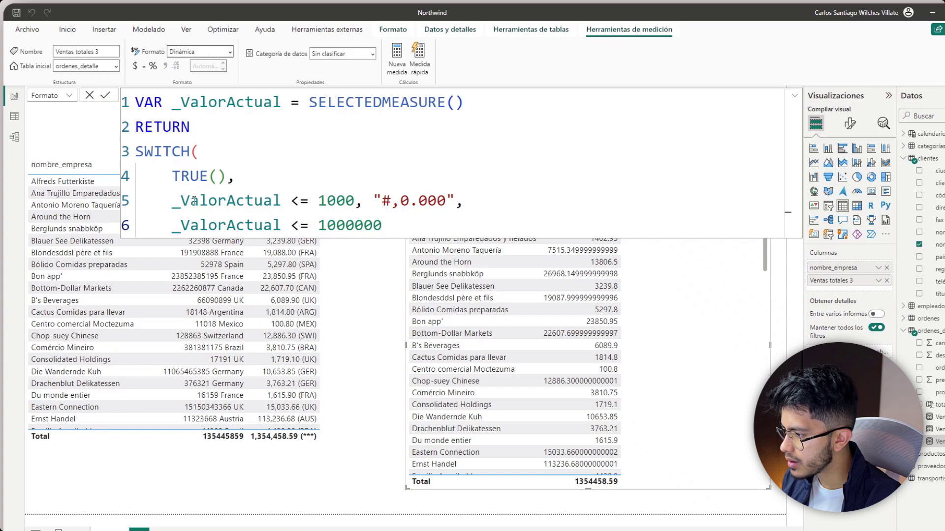
pyautogui.press('Right')
pyautogui.press('Right')
pyautogui.press('Right')
pyautogui.press('Right')
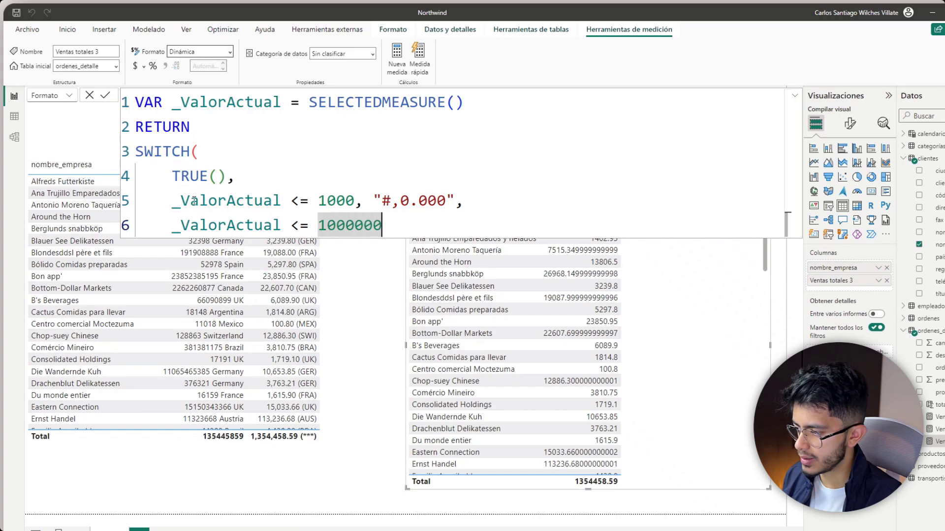
# Step: Set the result of the second condition to the format string "#,0,.000 K", followed by a comma
pyautogui.write(',')
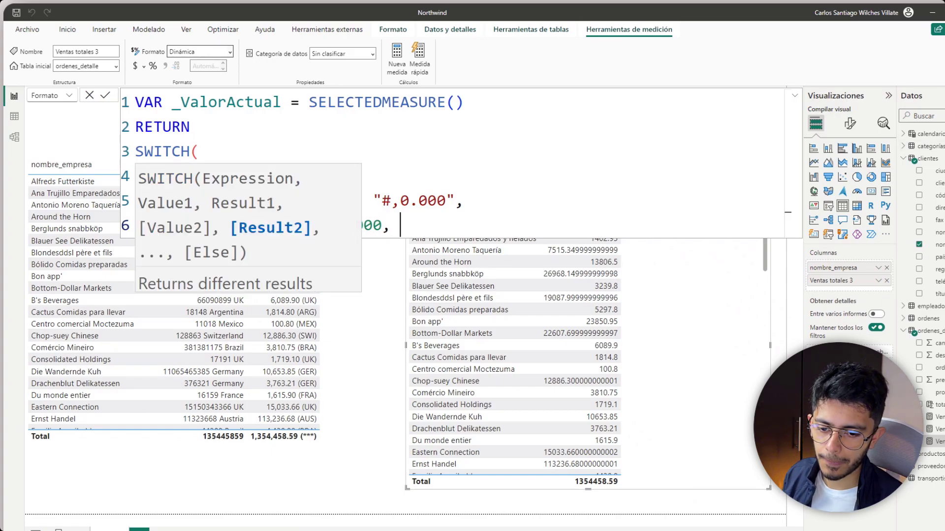
pyautogui.press('Escape')
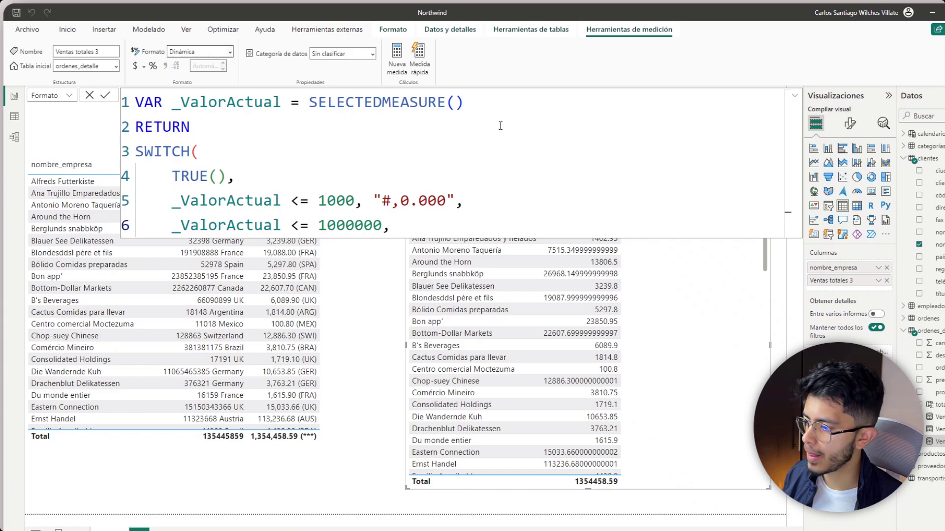
pyautogui.write('"#,0,.000 K",')
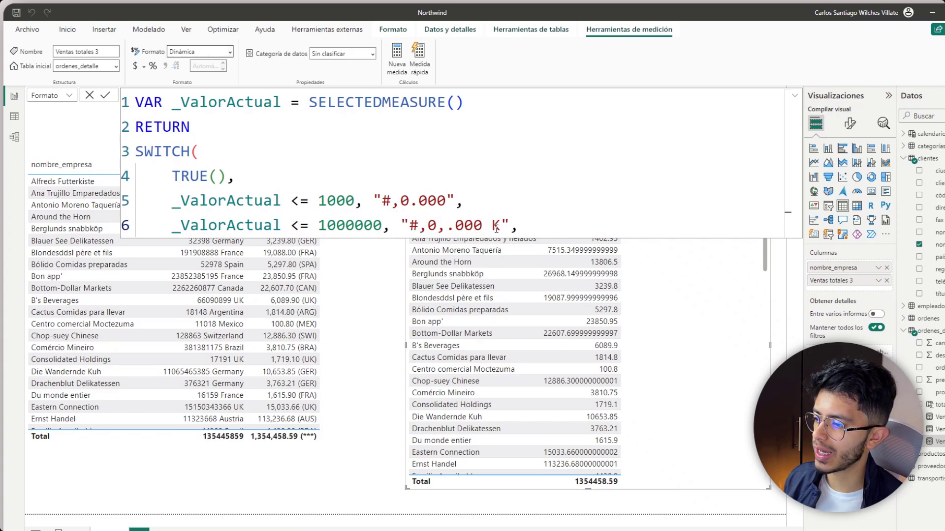
pyautogui.hotkey('shift', 'Return')
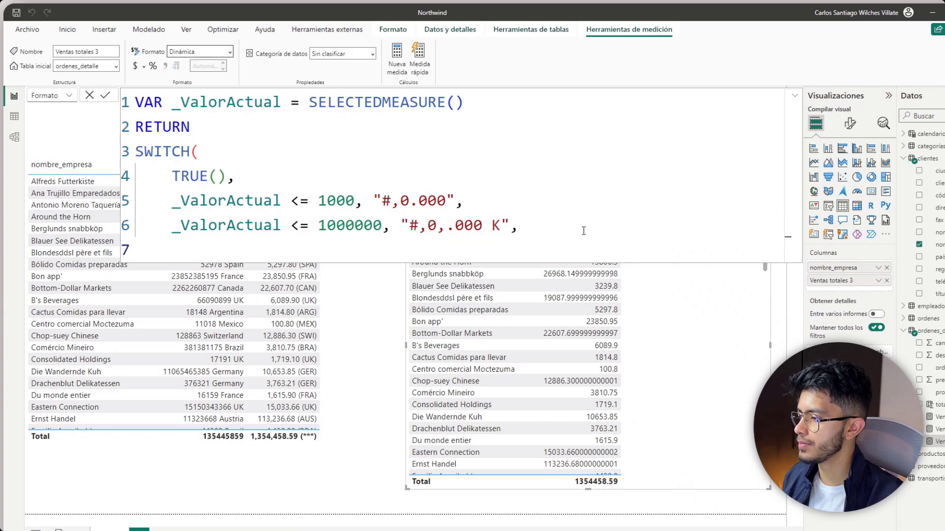
pyautogui.write('_')
pyautogui.press('Tab')
pyautogui.write('<=')
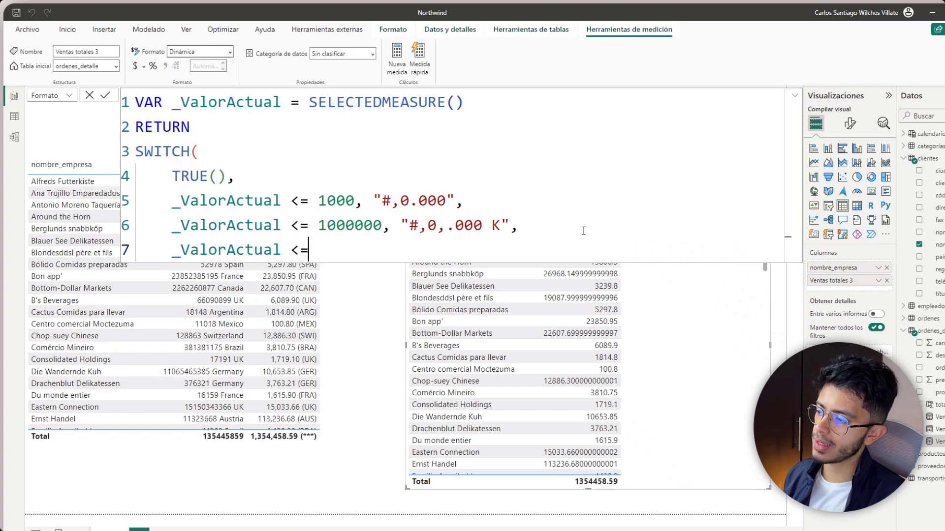
pyautogui.write(' 1000')
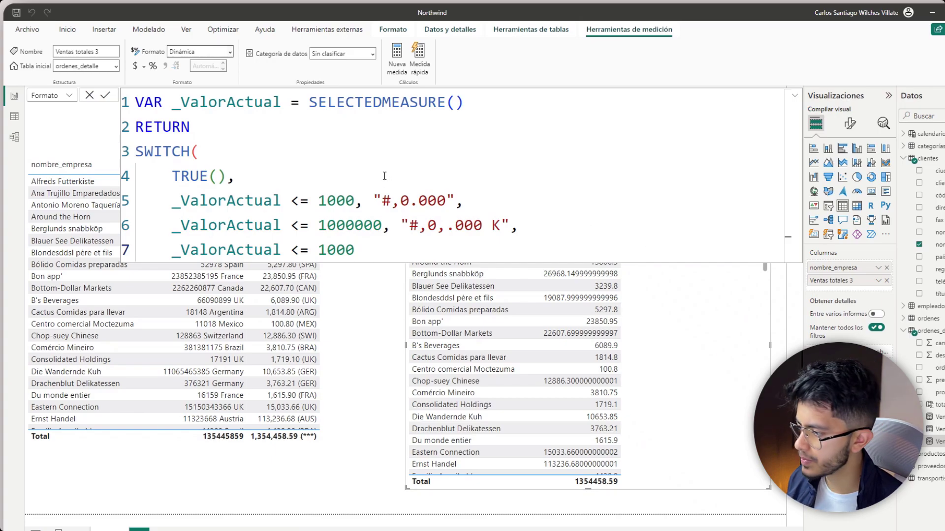
pyautogui.moveTo(350, 244); pyautogui.dragTo(319, 245)
pyautogui.write('1000000000')
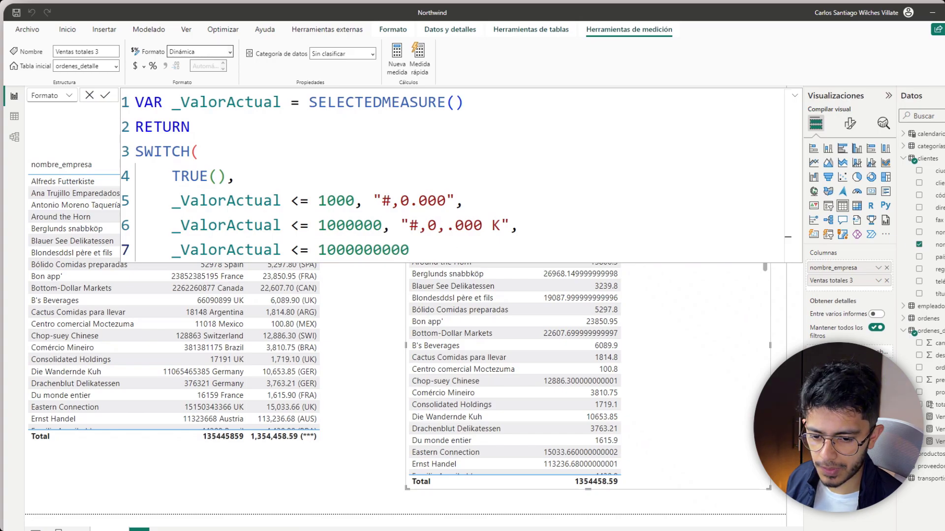
# Step: Set the result of the third condition to the format string "#,0,,.000 M" and close the SWITCH function with a parenthesis
pyautogui.write(', "#,0,,.000 M"')
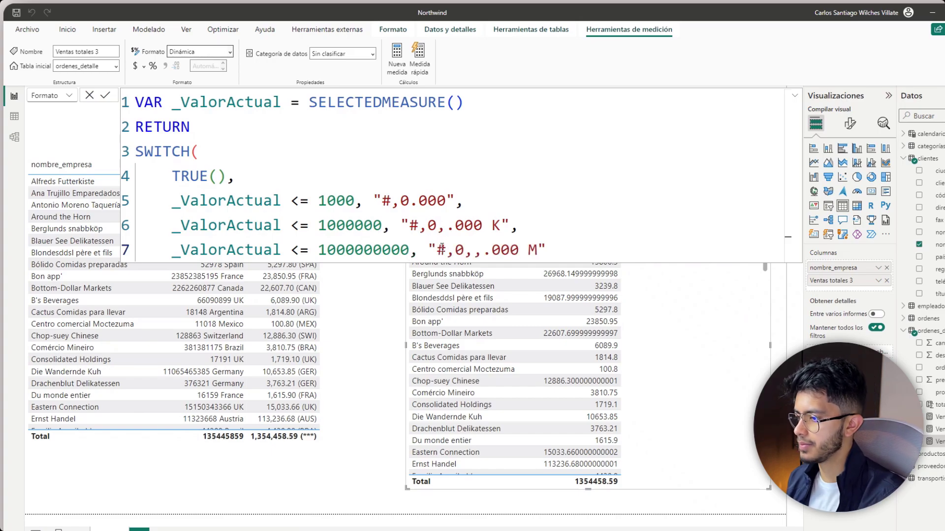
pyautogui.hotkey('shift', 'Return')
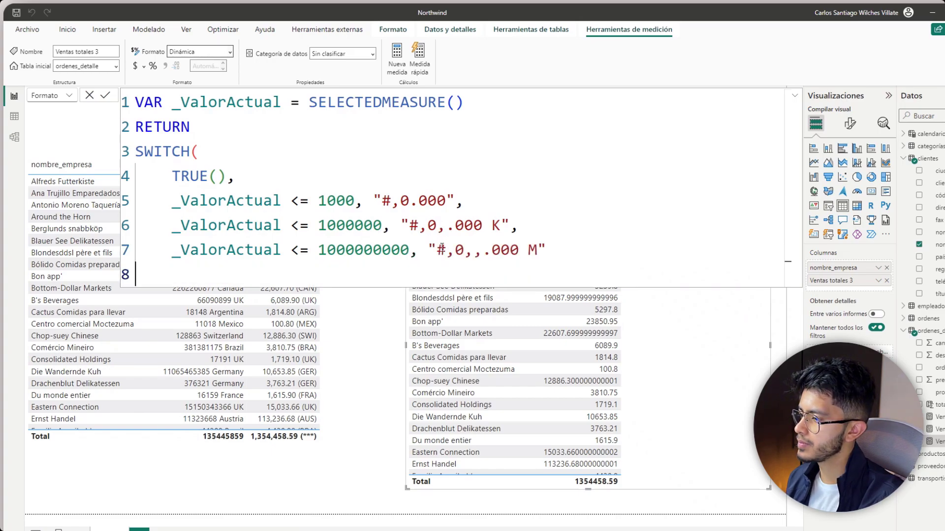
pyautogui.write(')')
pyautogui.press('Up')
pyautogui.press('End')
pyautogui.hotkey('ctrl', 'Left')
pyautogui.hotkey('ctrl', 'Left')
pyautogui.hotkey('ctrl', 'Left')
pyautogui.hotkey('ctrl', 'Left')
pyautogui.hotkey('ctrl', 'Left')
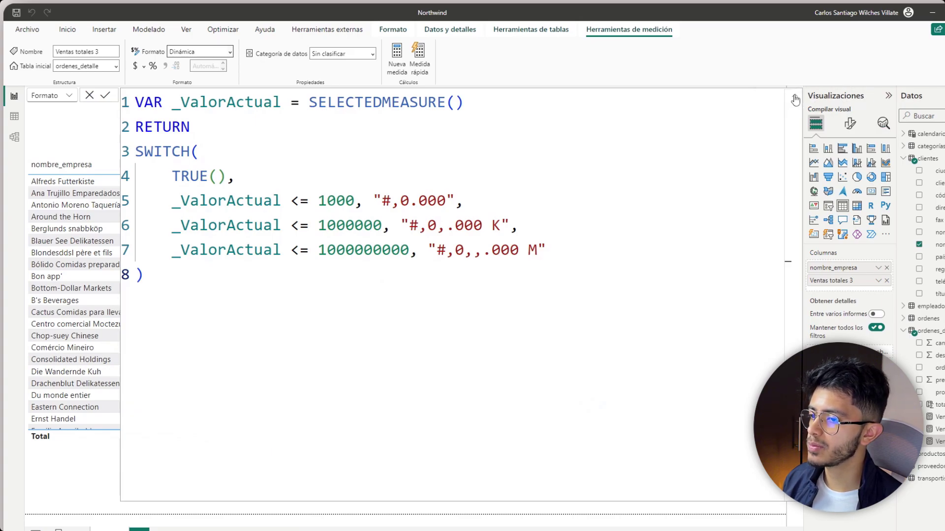
# Step: Collapse the formula editor, move the Ventas totales 3 table upward and make it taller to show more companies
pyautogui.click(795, 96)
pyautogui.moveTo(671, 255); pyautogui.dragTo(670, 210)
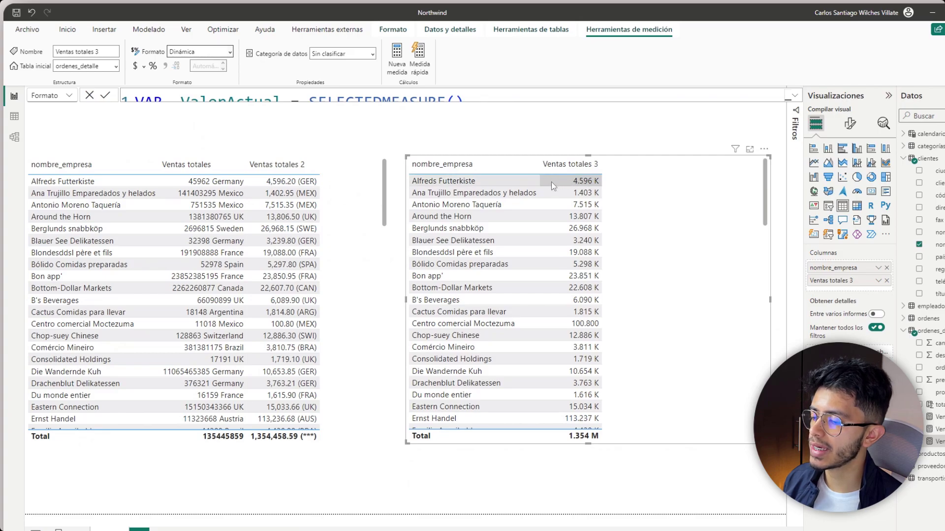
pyautogui.click(794, 96)
pyautogui.click(795, 95)
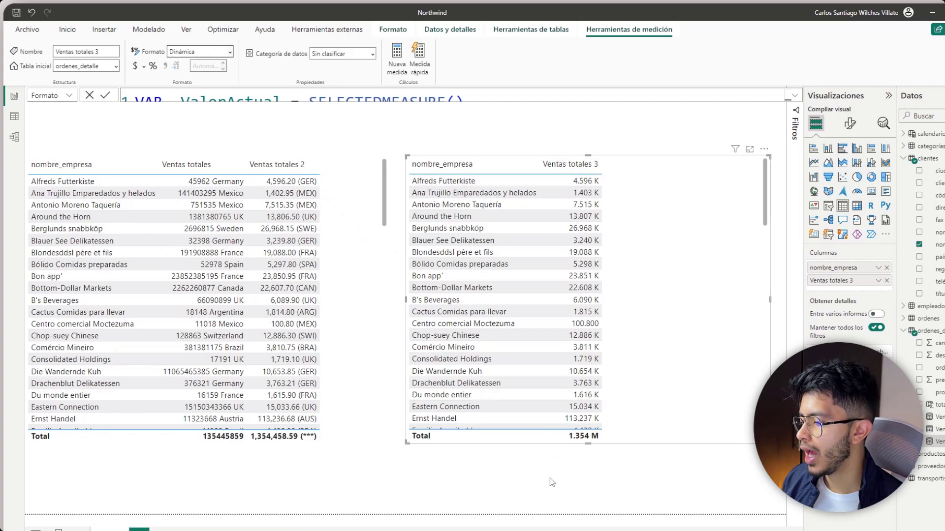
pyautogui.moveTo(587, 444)
pyautogui.mouseDown()
pyautogui.moveTo(588, 518)
pyautogui.moveTo(595, 491)
pyautogui.mouseUp()
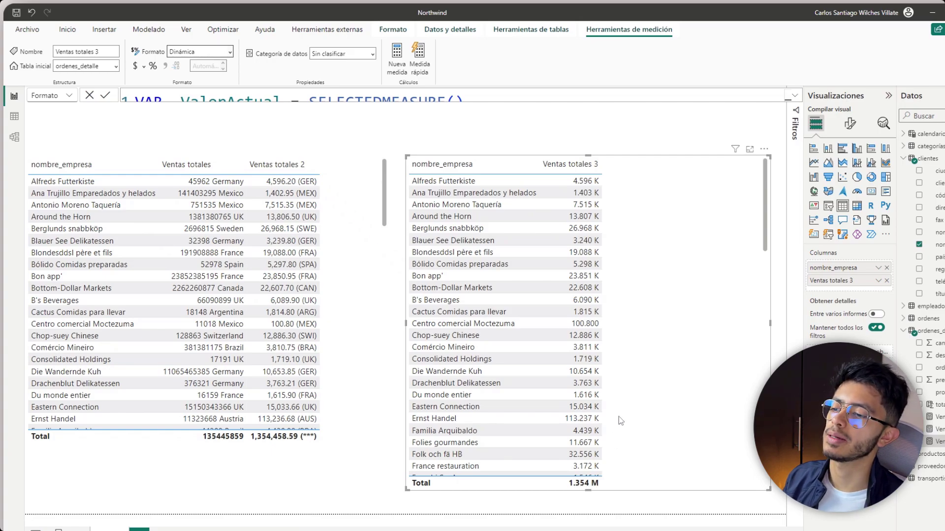
pyautogui.moveTo(668, 235); pyautogui.dragTo(666, 224)
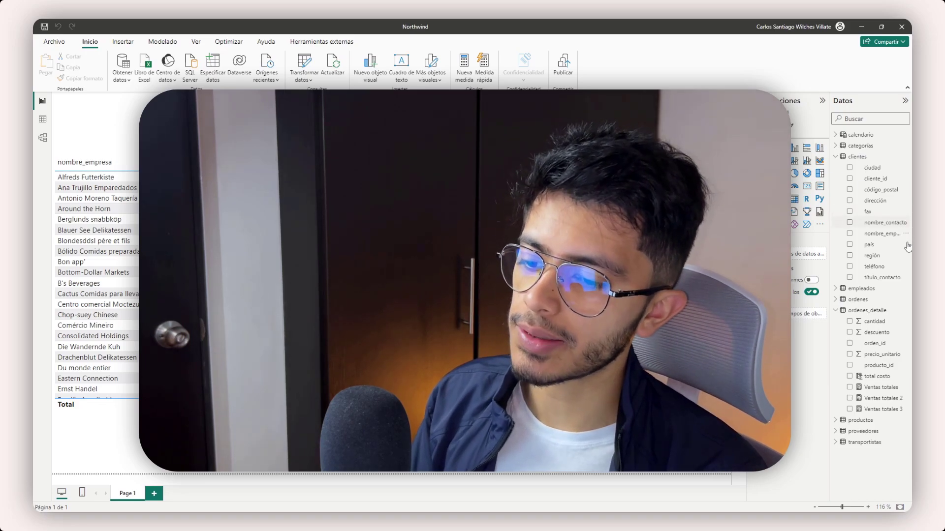
# Step: Shift the Ventas totales 3 table slightly upward and delete the table showing Ventas totales and Ventas totales 2
pyautogui.click(872, 409)
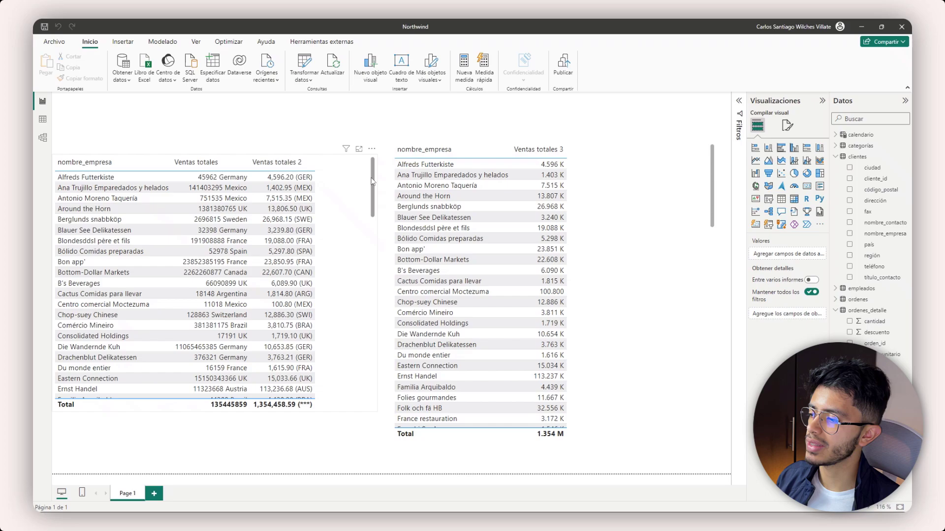
pyautogui.click(379, 224)
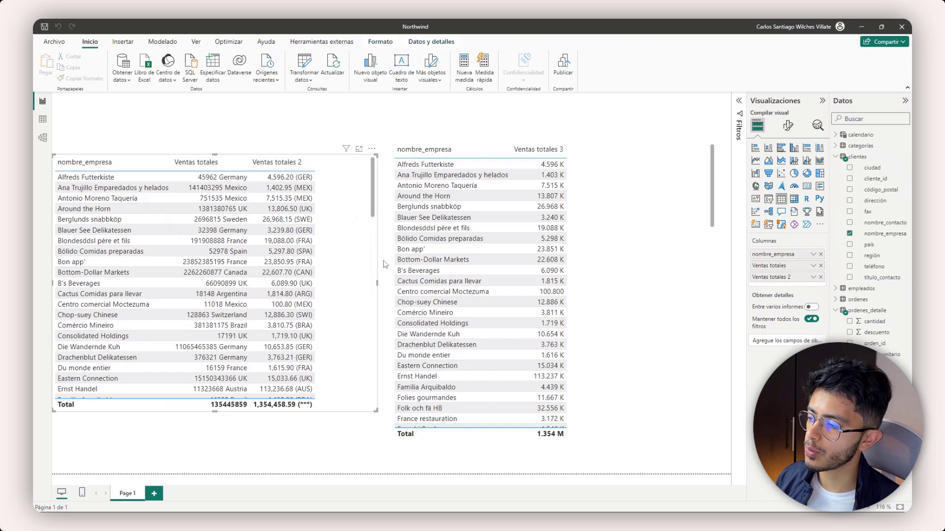
pyautogui.moveTo(377, 284); pyautogui.dragTo(335, 288)
pyautogui.moveTo(627, 184); pyautogui.dragTo(624, 175)
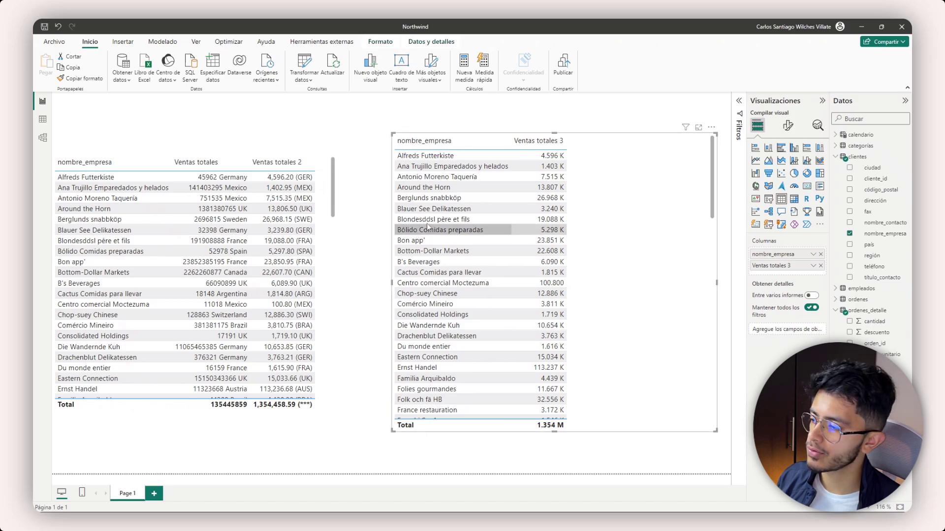
pyautogui.click(333, 289)
pyautogui.click(333, 289)
pyautogui.press('Delete')
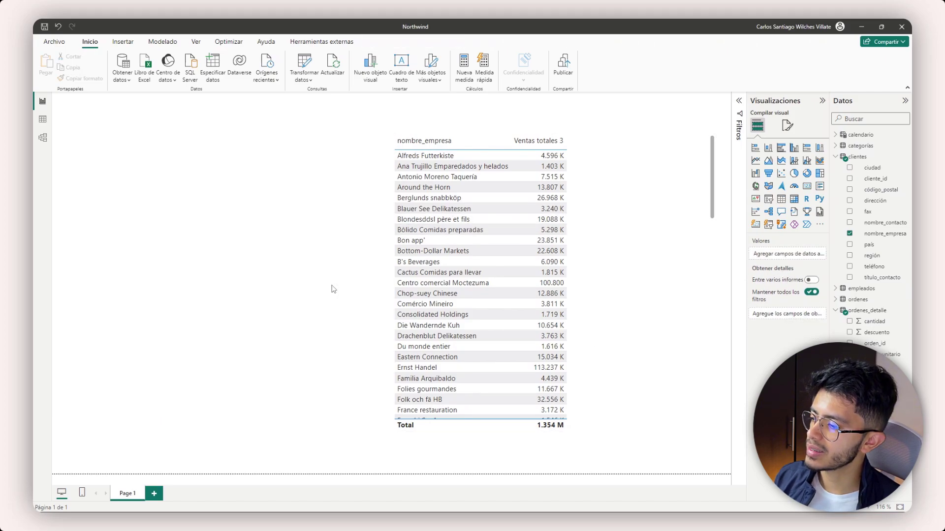
# Step: Add a reduced-size slicer beside the table, filled with the país field from clientes
pyautogui.click(768, 199)
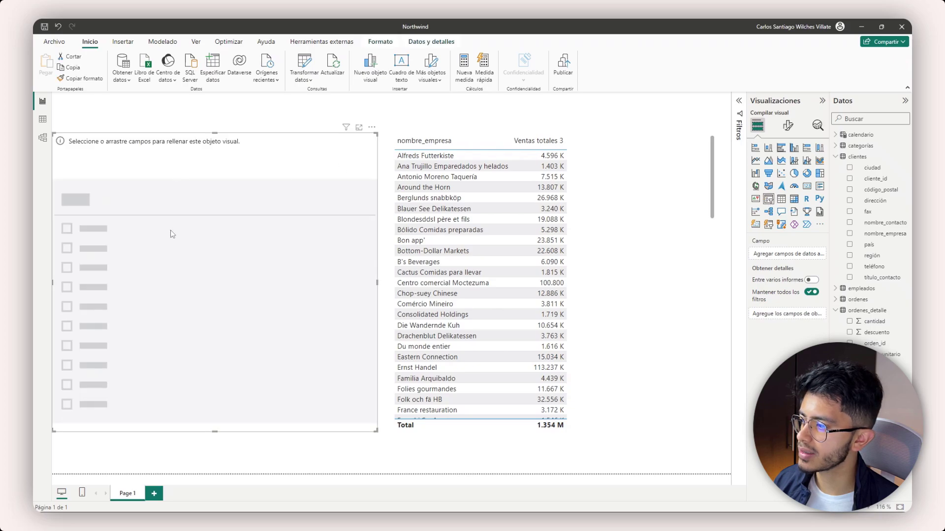
pyautogui.moveTo(376, 437); pyautogui.dragTo(284, 351)
pyautogui.moveTo(234, 316); pyautogui.dragTo(271, 317)
pyautogui.click(850, 245)
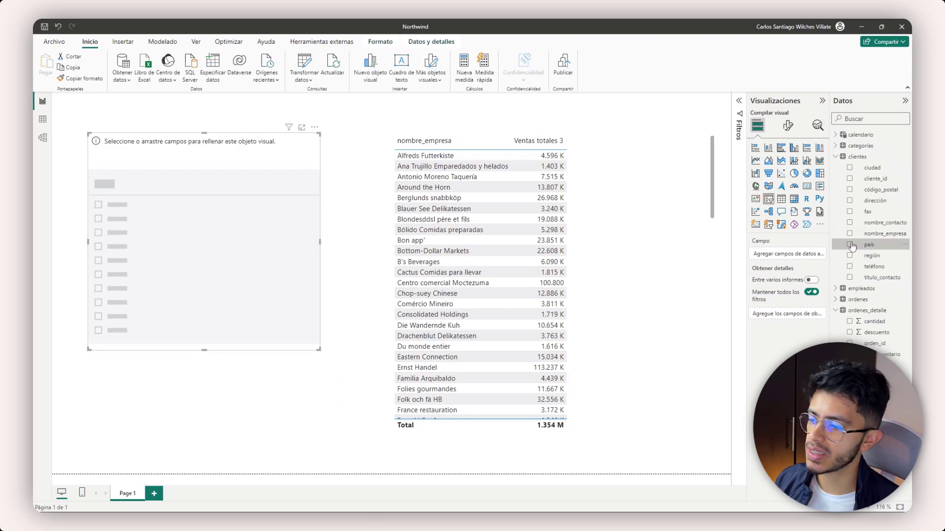
pyautogui.click(352, 162)
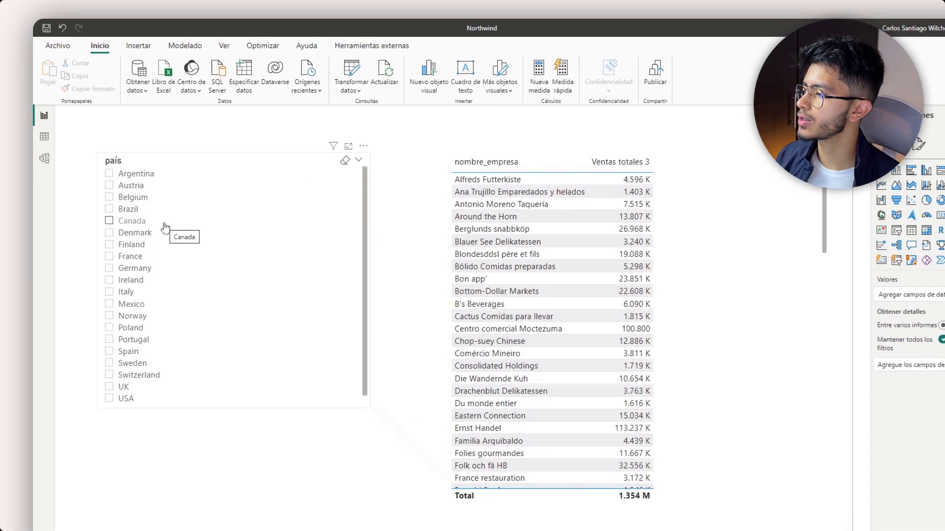
# Step: Filter the table to Canada with the país slicer, check the units of the total, and clear the selection
pyautogui.click(165, 227)
pyautogui.click(663, 303)
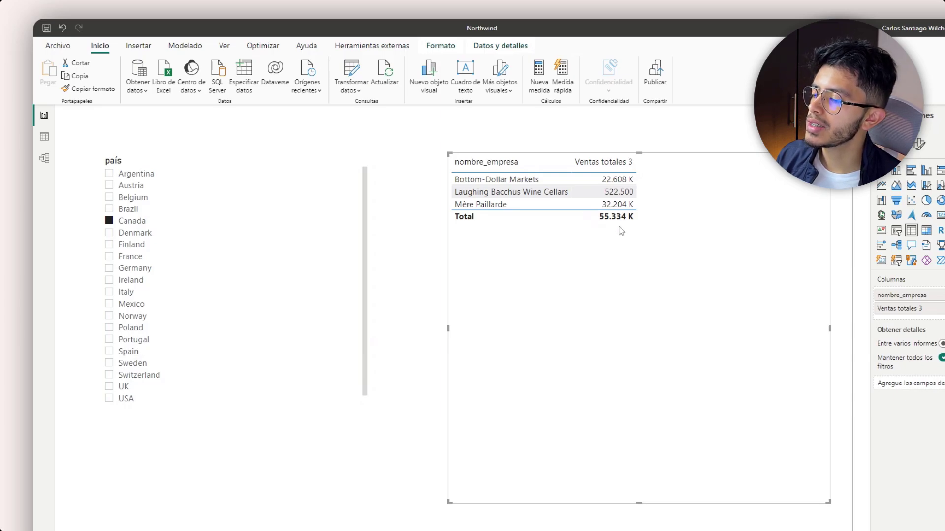
pyautogui.moveTo(621, 231); pyautogui.dragTo(619, 216)
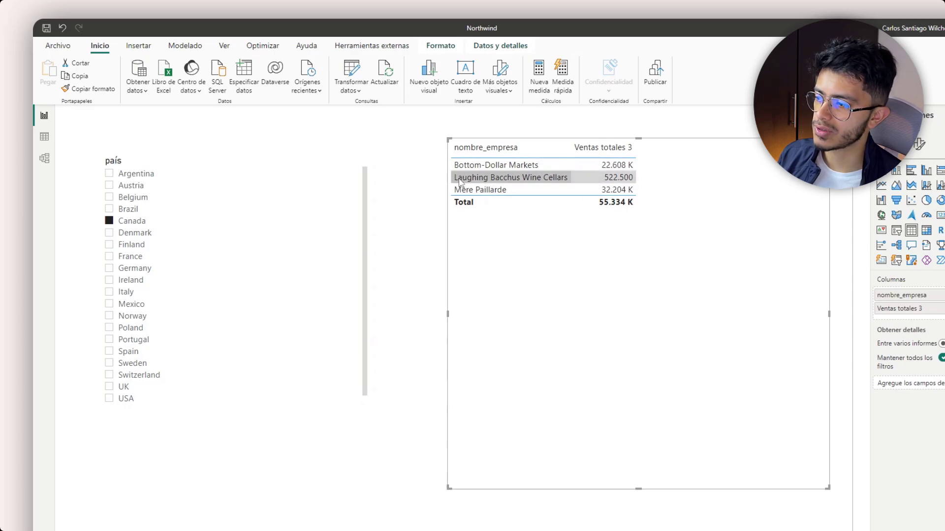
pyautogui.click(131, 221)
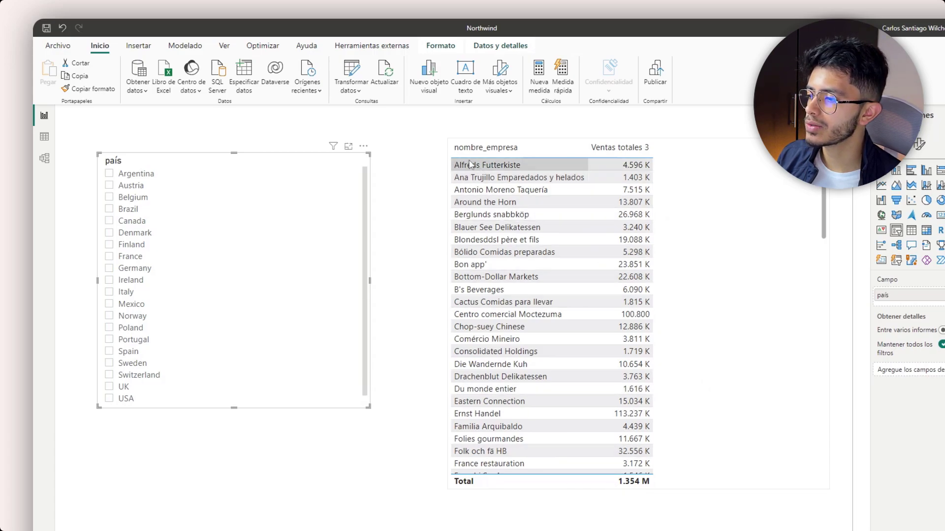
pyautogui.click(749, 391)
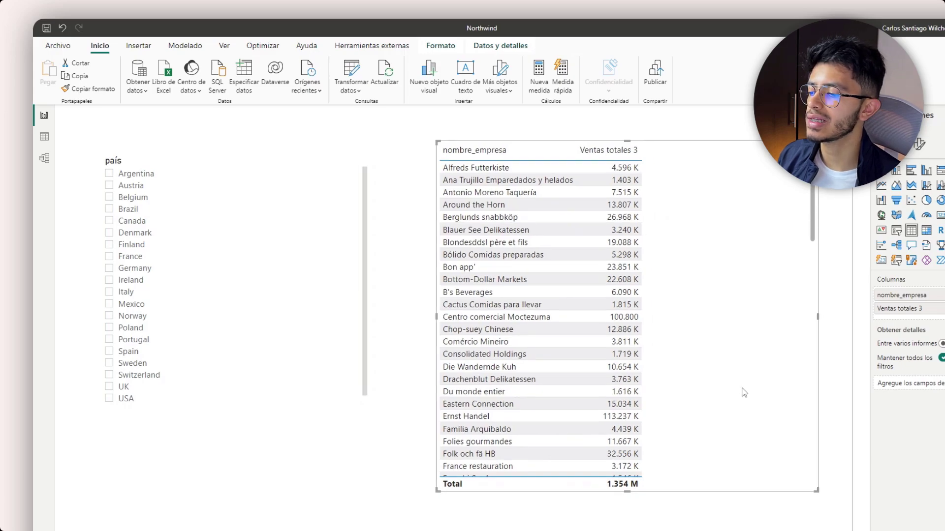
# Step: Filter the table to Mexico with the país slicer, check the units of the total, and clear the selection
pyautogui.click(120, 315)
pyautogui.click(122, 315)
pyautogui.click(126, 305)
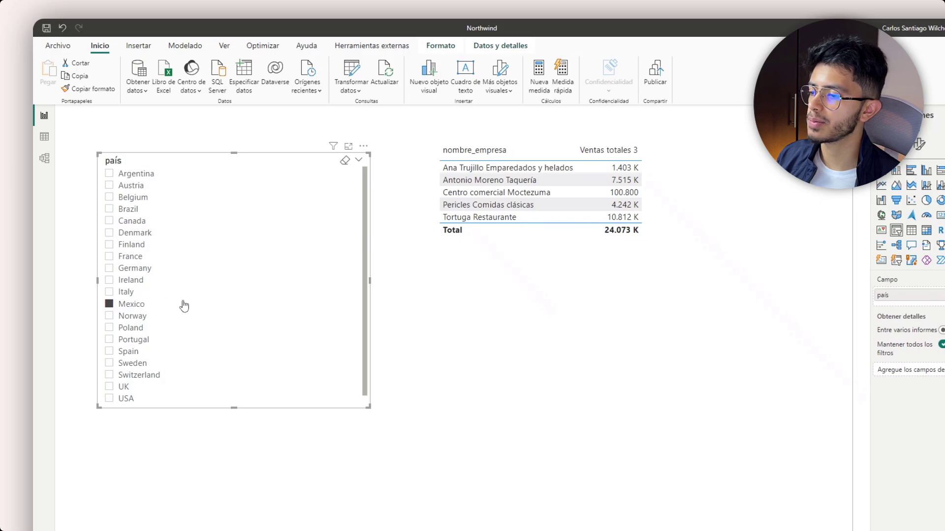
pyautogui.click(634, 245)
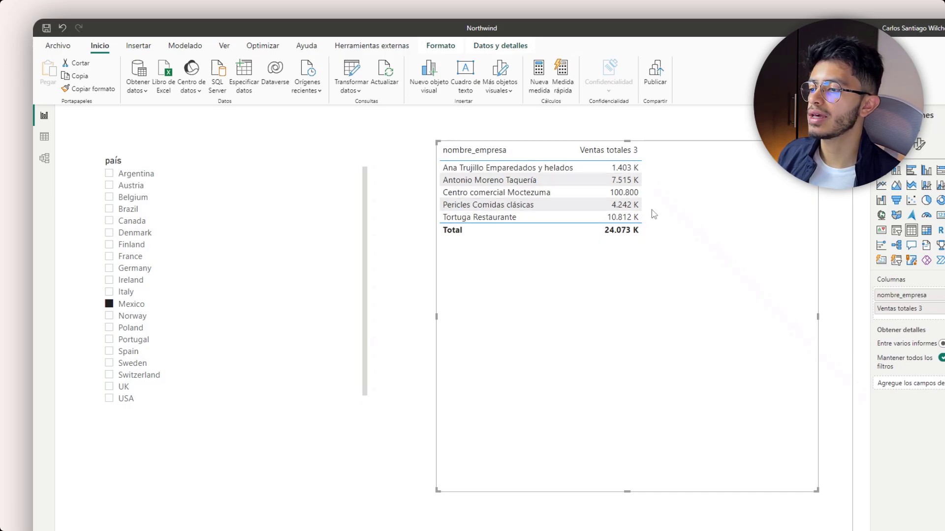
pyautogui.click(130, 305)
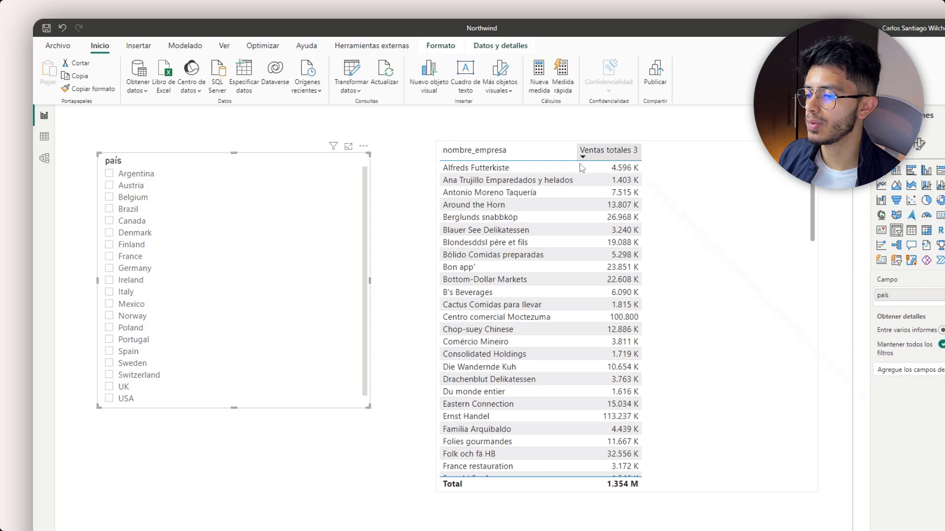
# Step: Make the Ventas totales 3 table narrower and taller and reposition it on the page
pyautogui.moveTo(675, 491); pyautogui.dragTo(671, 455)
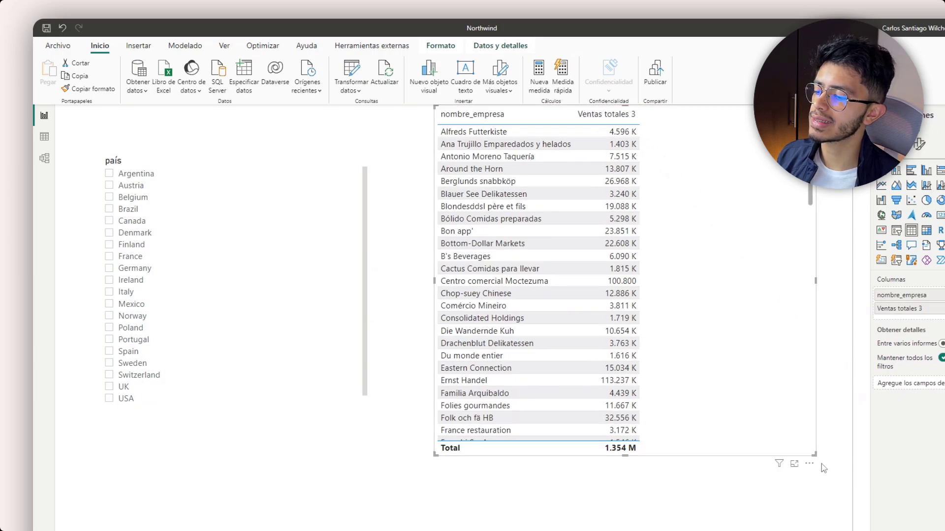
pyautogui.moveTo(814, 454); pyautogui.dragTo(727, 495)
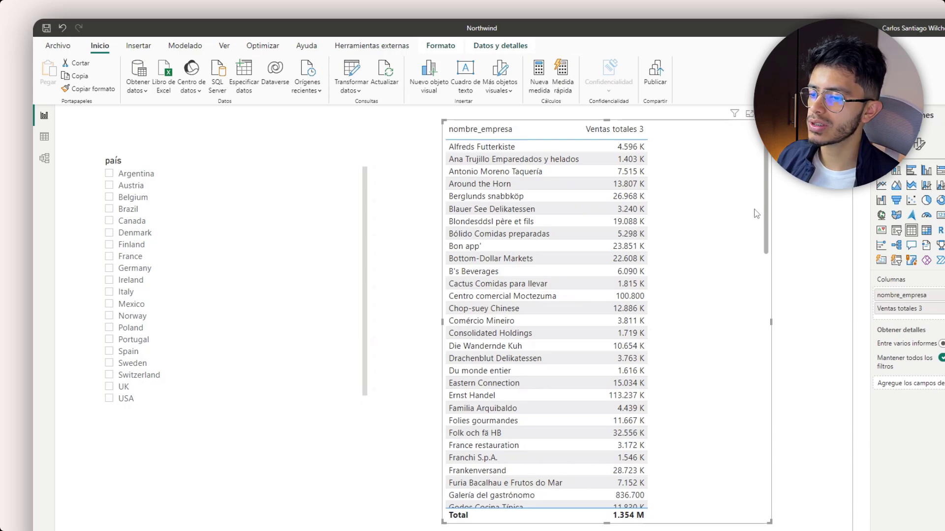
pyautogui.moveTo(756, 213); pyautogui.dragTo(754, 243)
# Step: Move the país slicer lower on the page so the formula editor does not cover it
pyautogui.click(935, 197)
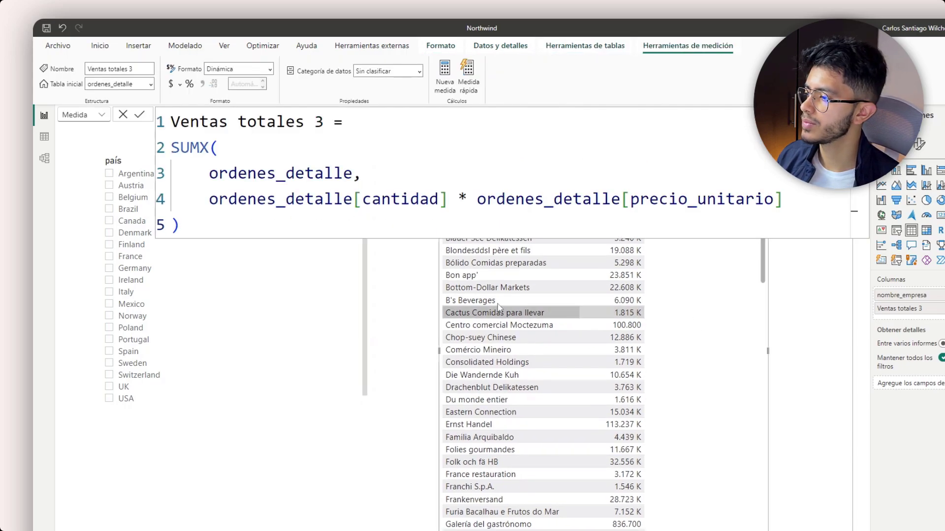
pyautogui.click(344, 238)
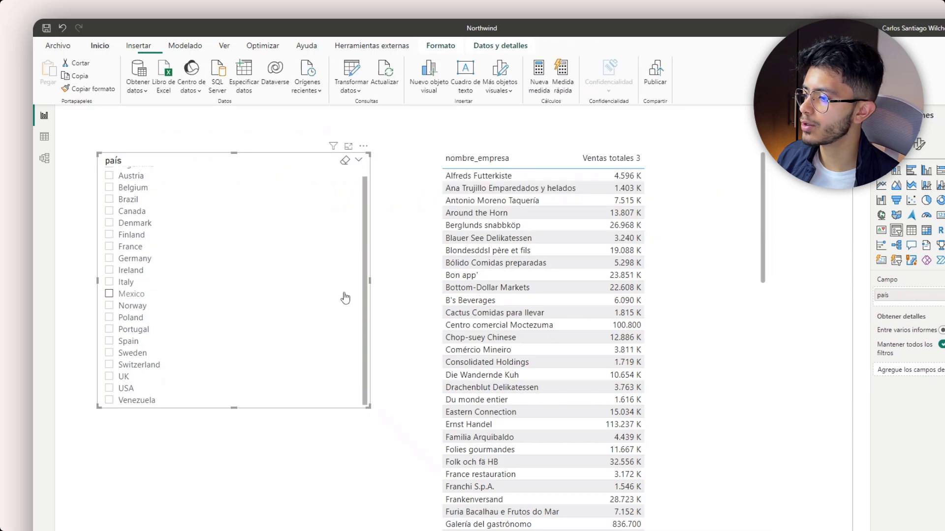
pyautogui.moveTo(345, 295); pyautogui.dragTo(356, 405)
# Step: Open the dynamic format expression of the Ventas totales 3 measure for editing
pyautogui.click(941, 472)
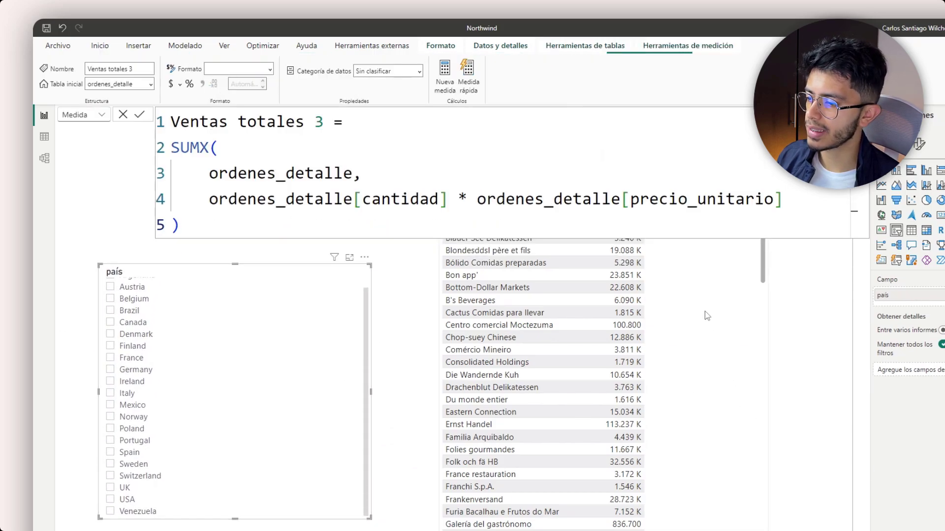
pyautogui.click(707, 317)
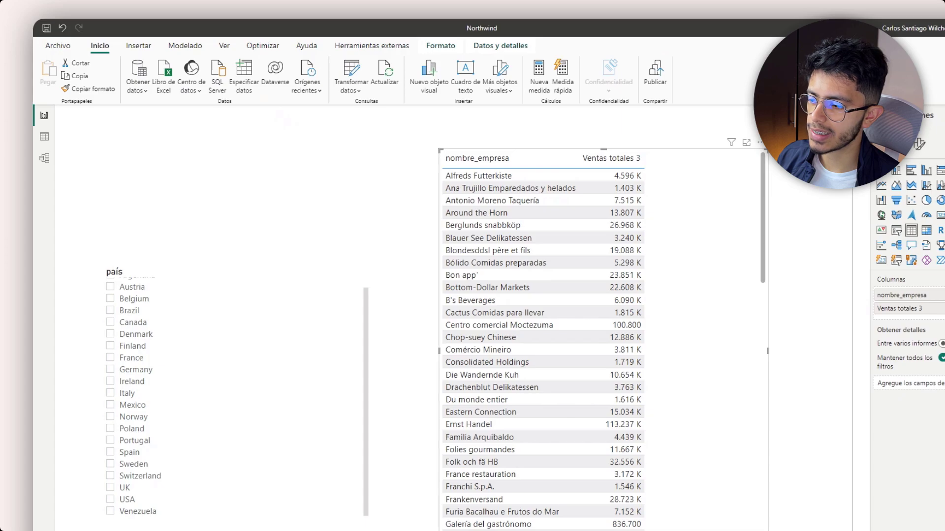
pyautogui.click(941, 473)
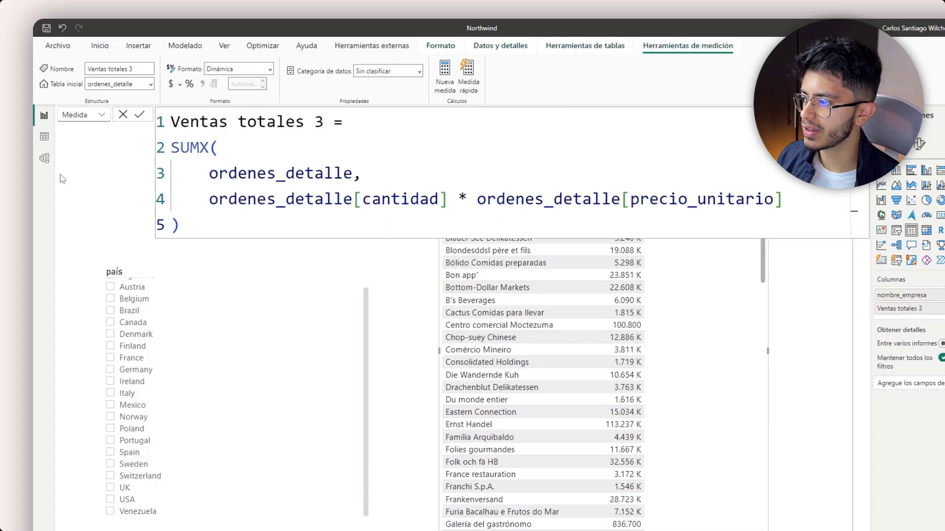
pyautogui.click(101, 115)
pyautogui.click(87, 144)
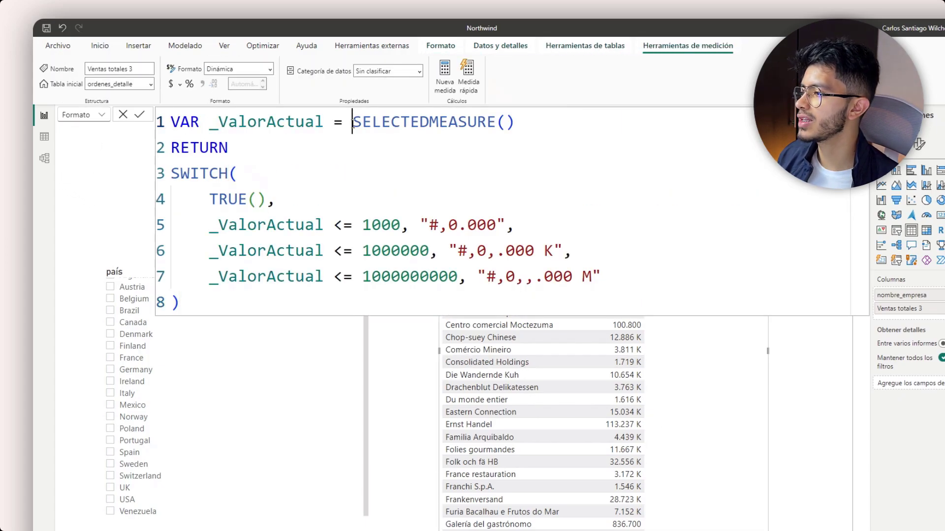
# Step: Wrap SELECTEDMEASURE() in the _ValorActual variable in CALCULATE with ALLSELECTED() as its filter argument
pyautogui.write('ca')
pyautogui.press('Tab')
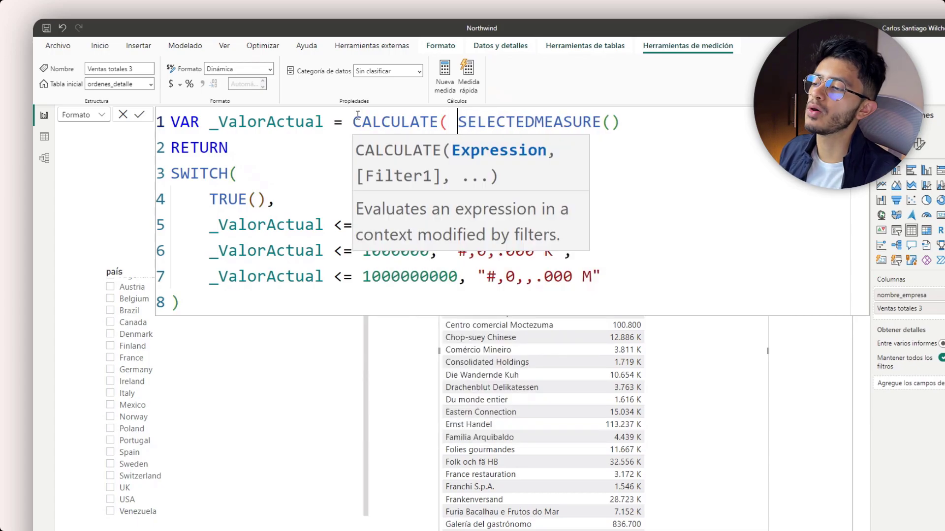
pyautogui.press('End')
pyautogui.write(', ')
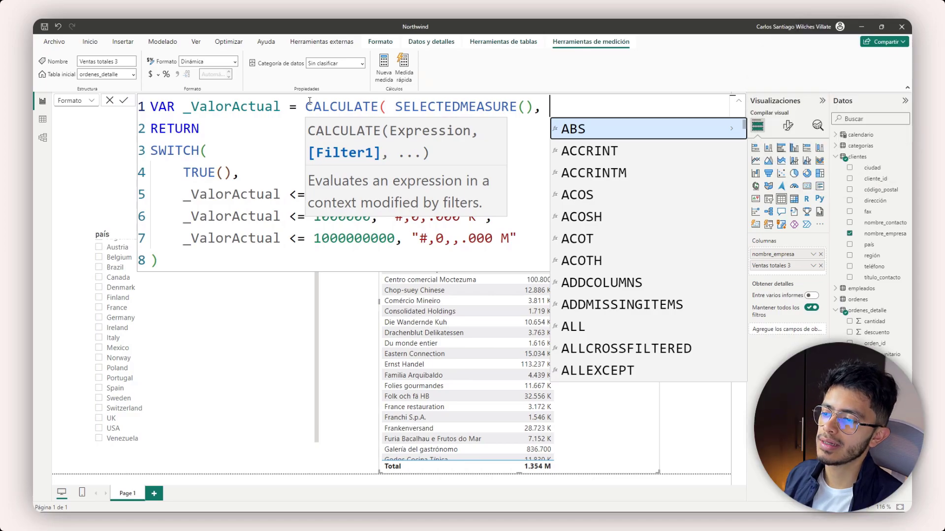
pyautogui.write('all')
pyautogui.press('Down')
pyautogui.press('Down')
pyautogui.press('Down')
pyautogui.press('Down')
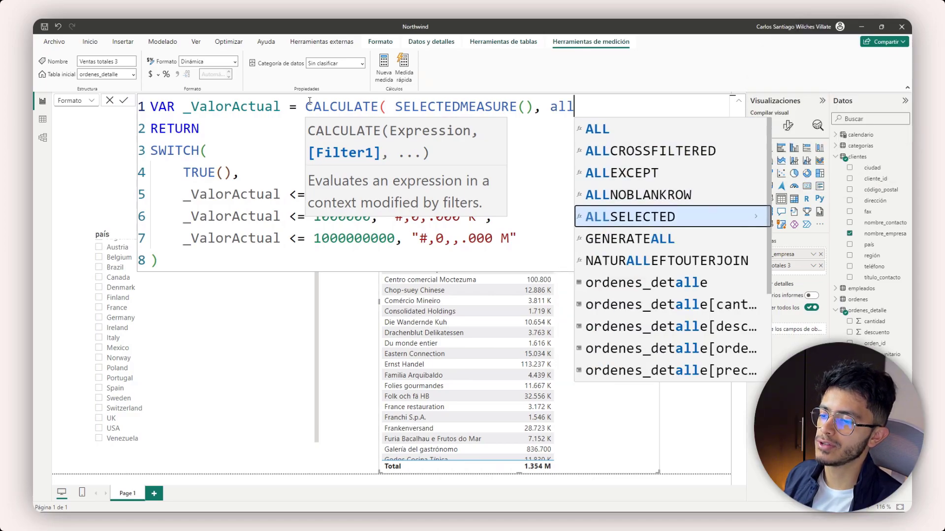
pyautogui.press('Tab')
pyautogui.write(') ')
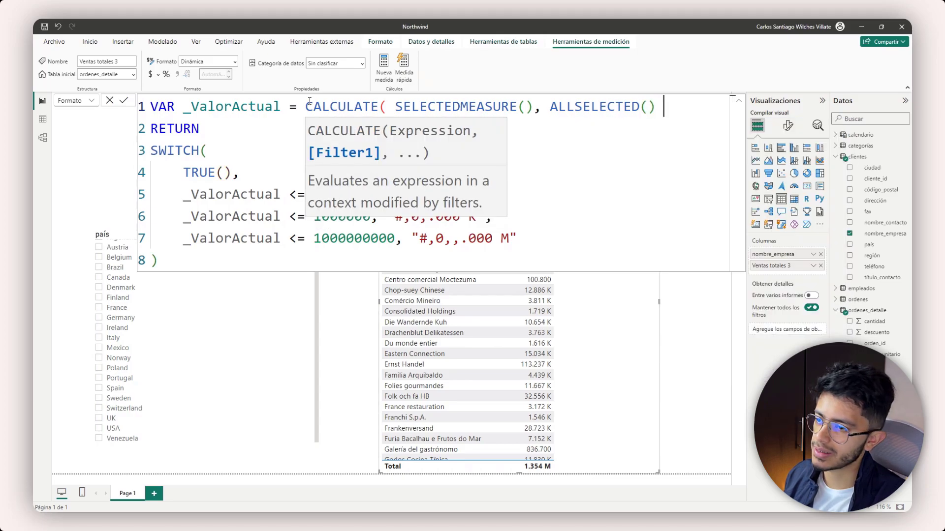
pyautogui.write(')')
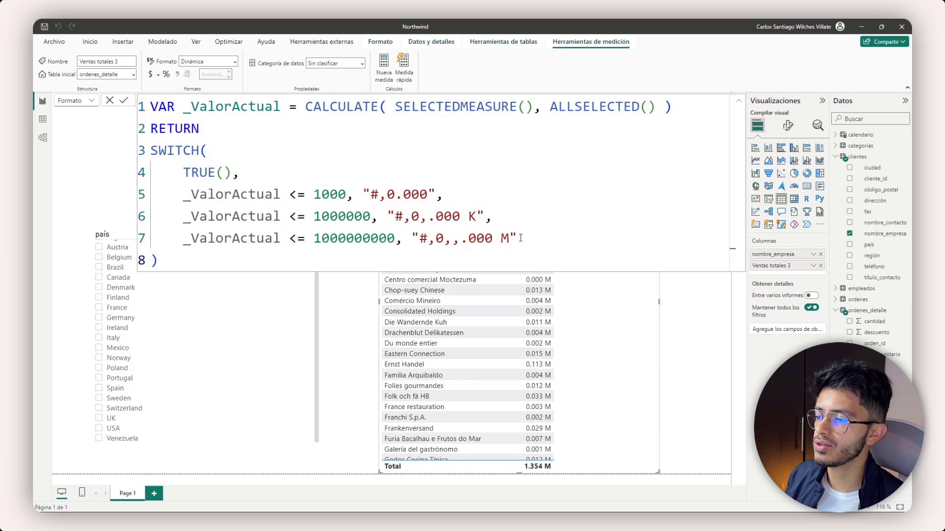
pyautogui.moveTo(516, 238); pyautogui.dragTo(188, 239)
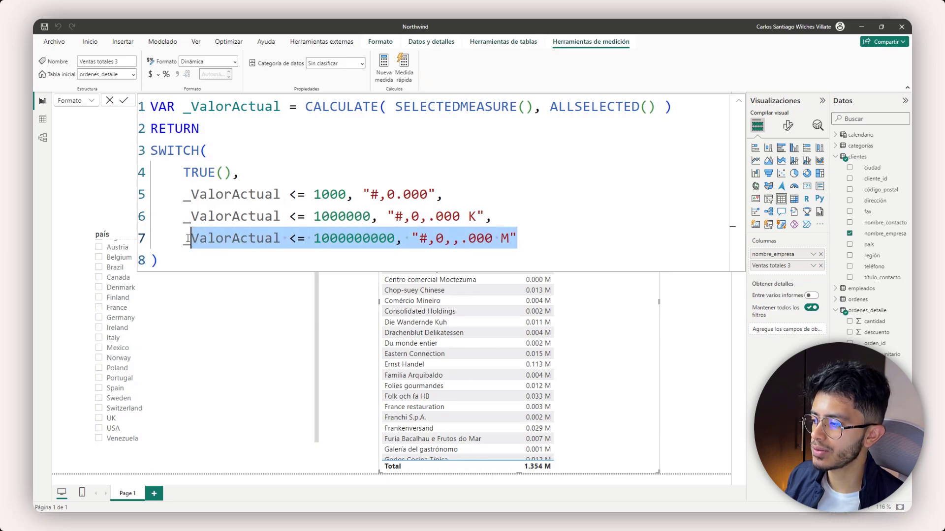
pyautogui.click(515, 238)
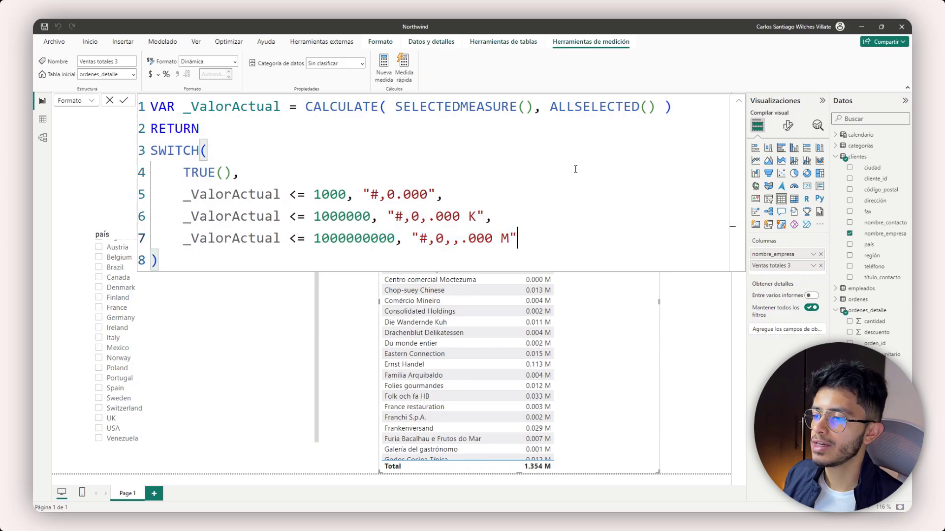
pyautogui.moveTo(656, 108); pyautogui.dragTo(564, 107)
pyautogui.click(603, 175)
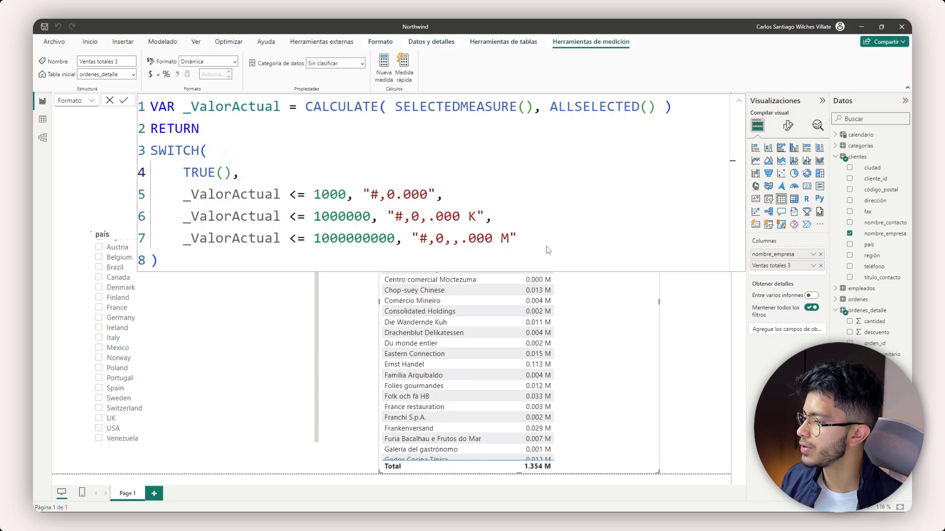
# Step: Collapse the formula editor and filter the table to Denmark with the país slicer
pyautogui.click(739, 101)
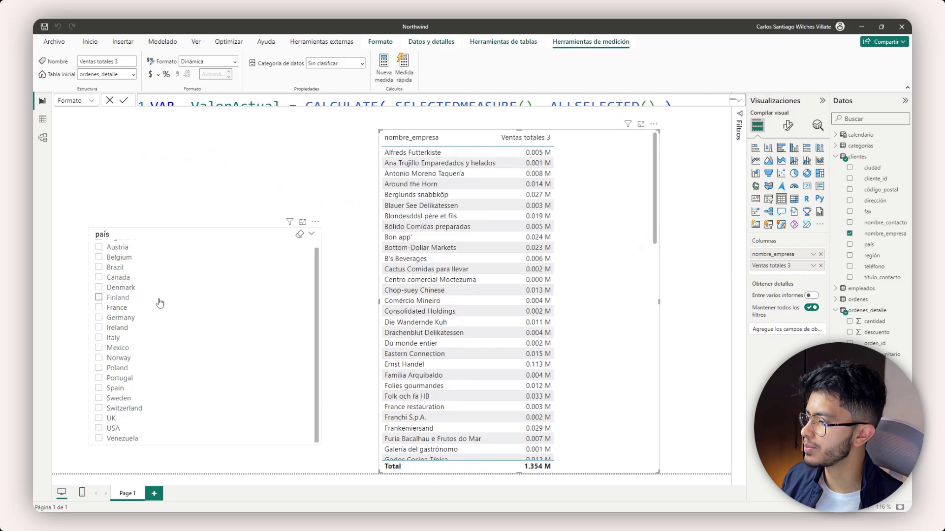
pyautogui.click(115, 289)
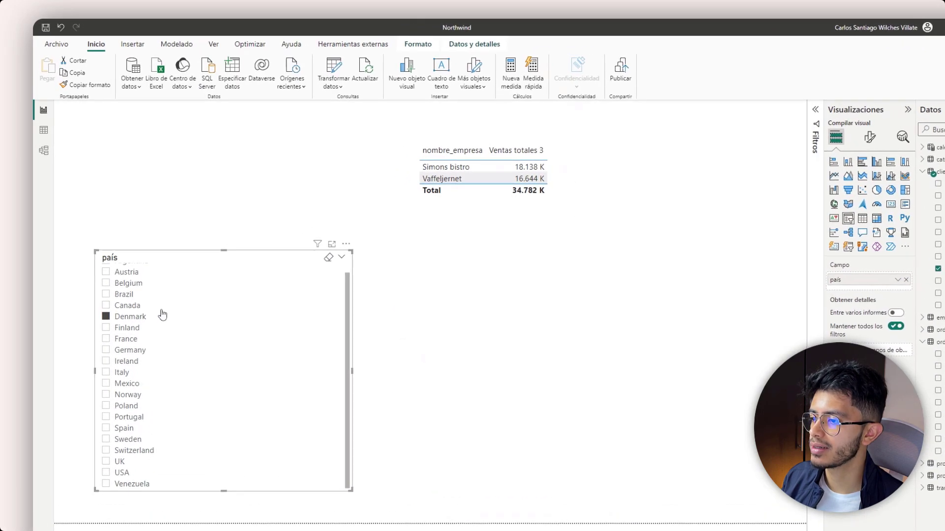
# Step: Shrink the Ventas totales 3 table in both directions and move it lower on the page beside the slicer
pyautogui.click(514, 198)
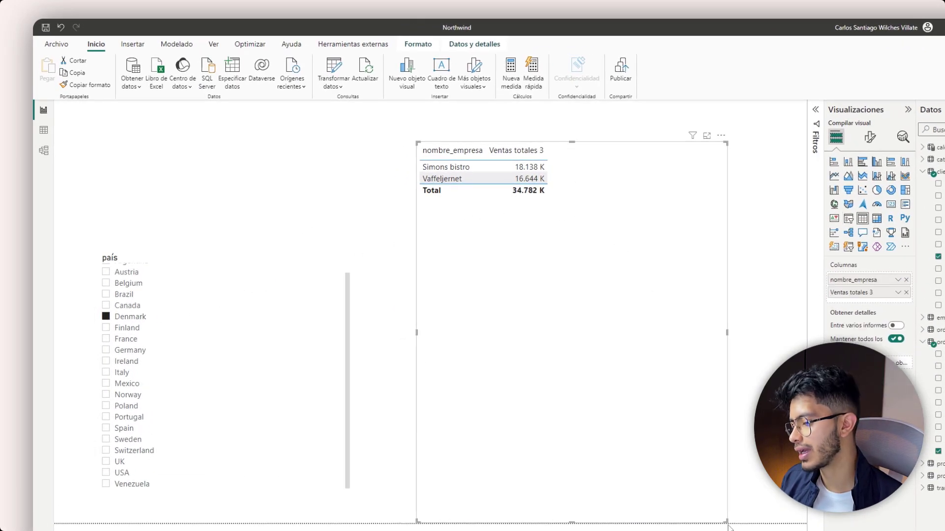
pyautogui.moveTo(727, 521); pyautogui.dragTo(639, 376)
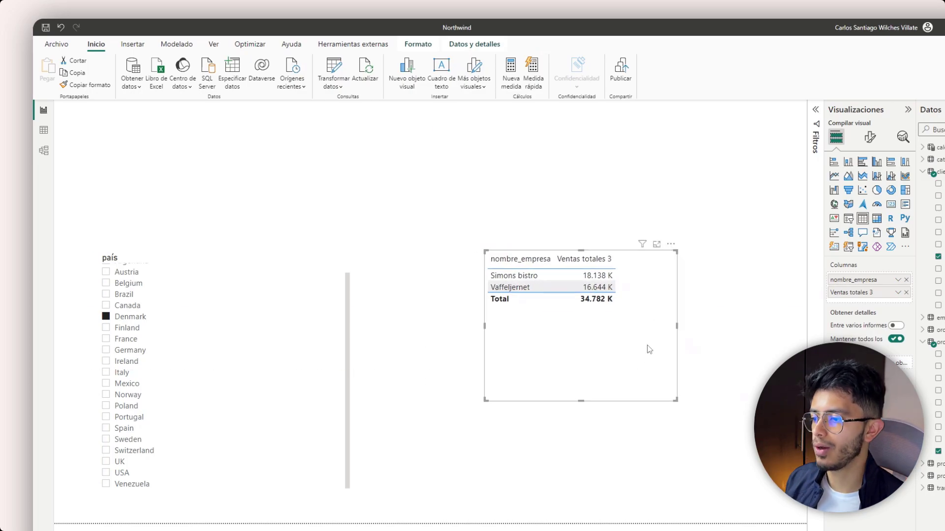
# Step: Switch the país filter from Denmark to Mexico and Norway in turn to compare the units, and clear the selection
pyautogui.click(127, 318)
pyautogui.click(137, 386)
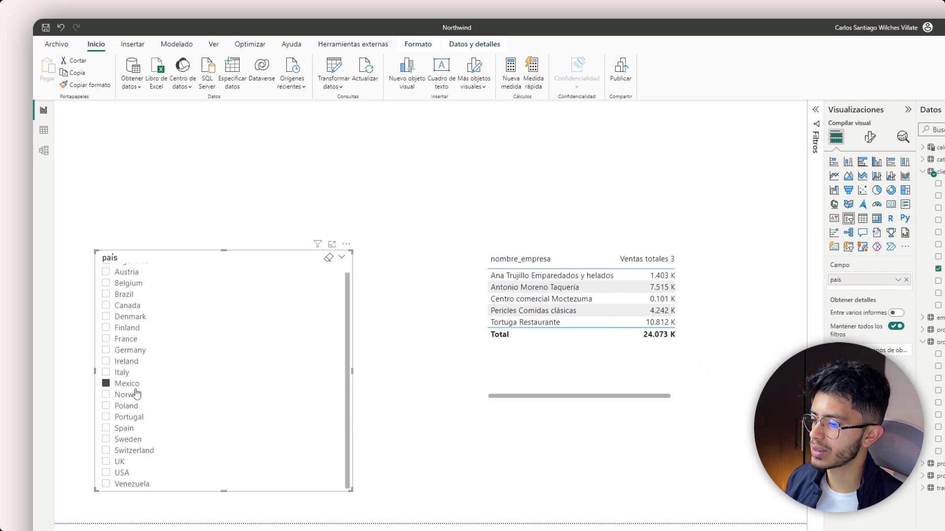
pyautogui.click(130, 395)
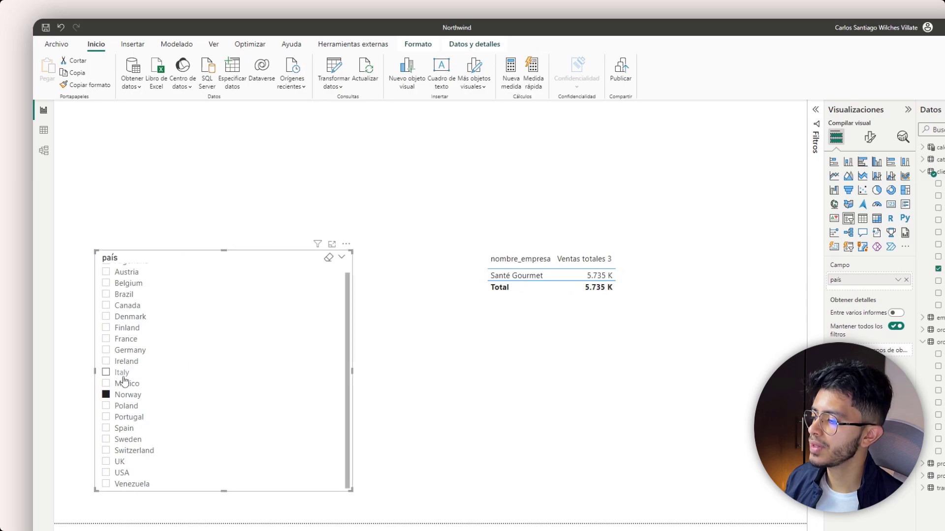
pyautogui.click(134, 395)
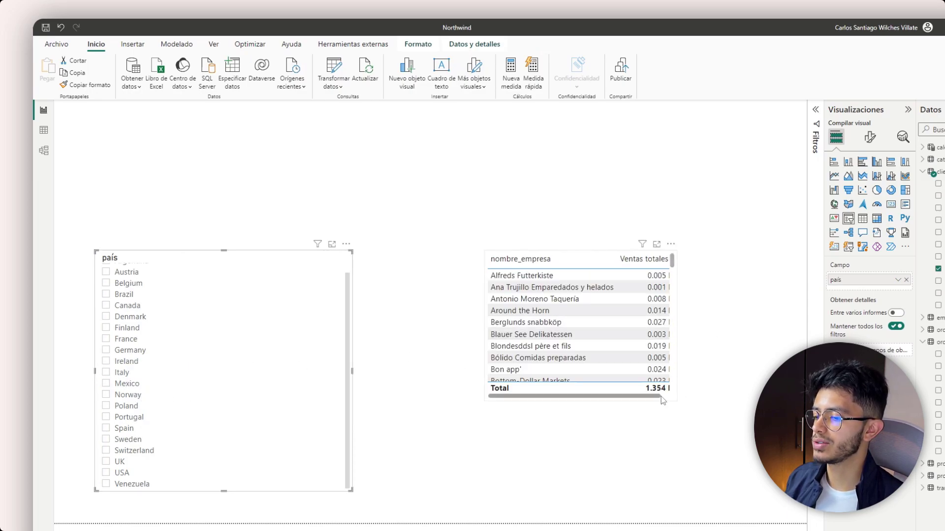
# Step: Enlarge the Ventas totales 3 table to show more companies and move it up on the page
pyautogui.click(677, 402)
pyautogui.moveTo(677, 402); pyautogui.dragTo(806, 505)
pyautogui.moveTo(738, 355); pyautogui.dragTo(676, 263)
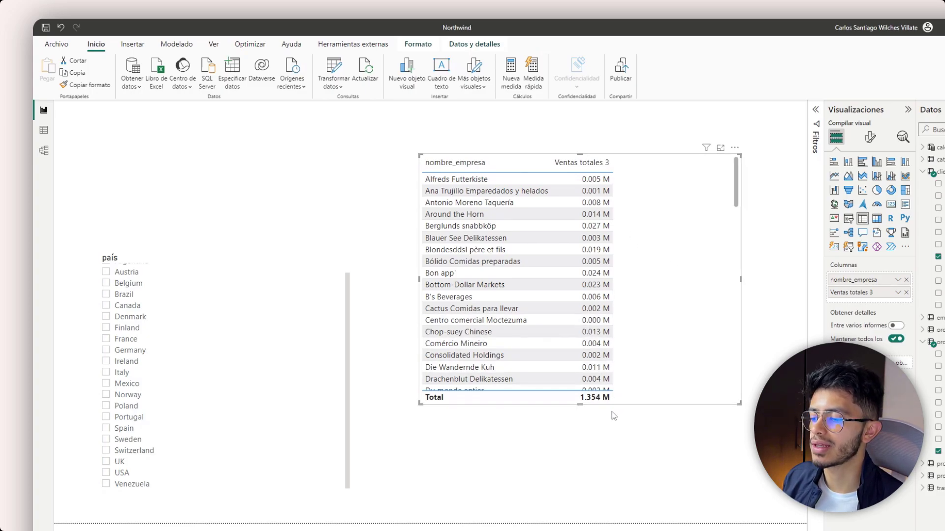
# Step: Filter the table to Norway, Poland and Spain one at a time to check the units, clearing each selection
pyautogui.click(132, 396)
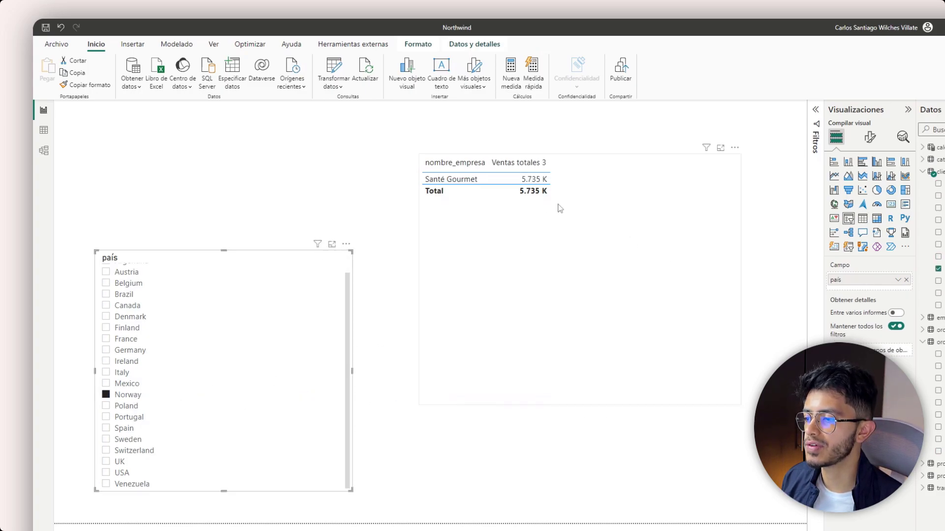
pyautogui.click(129, 397)
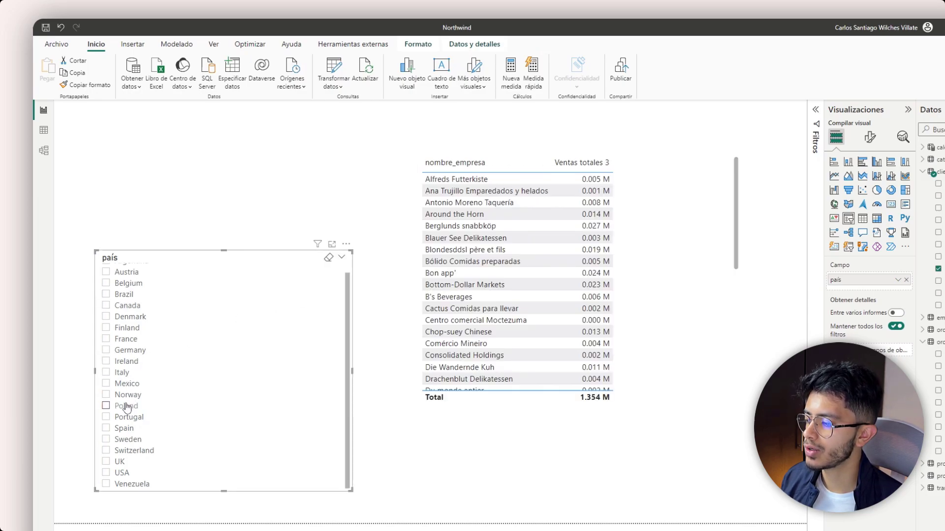
pyautogui.click(138, 406)
pyautogui.click(141, 408)
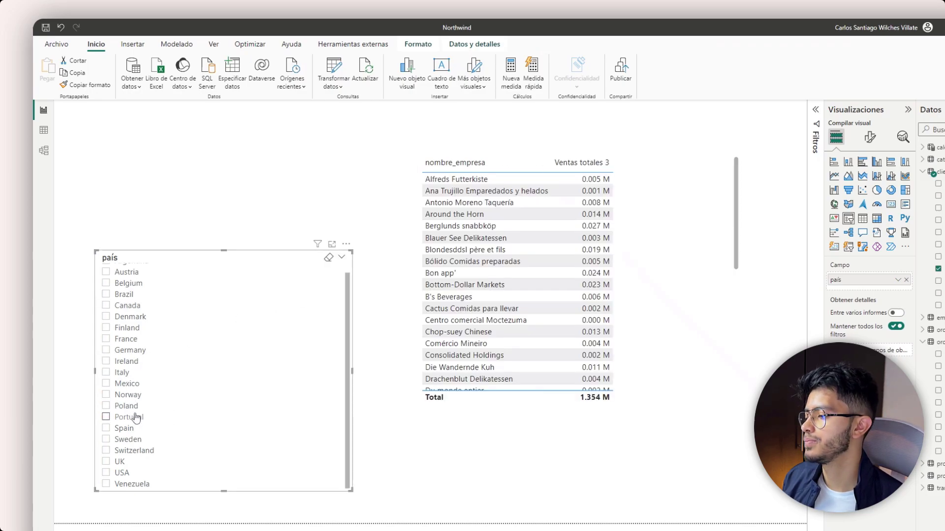
pyautogui.click(127, 429)
pyautogui.click(129, 432)
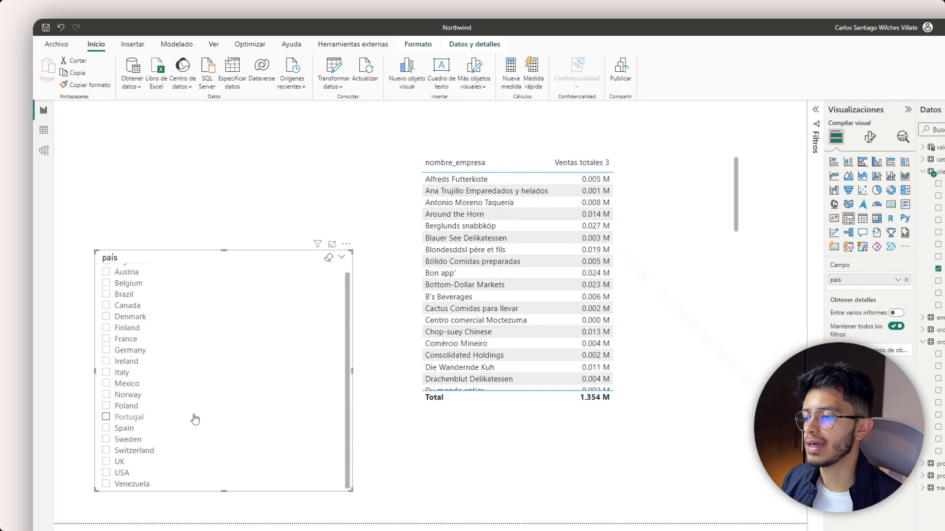
# Step: Move the país slicer up on the page and shift the Ventas totales 3 table to line up beside it
pyautogui.moveTo(279, 253); pyautogui.dragTo(284, 151)
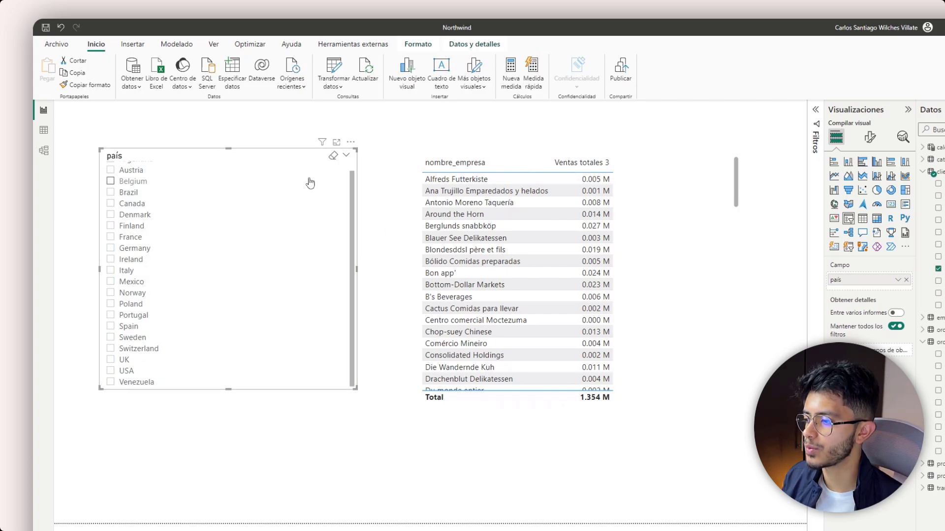
pyautogui.moveTo(284, 157); pyautogui.dragTo(285, 172)
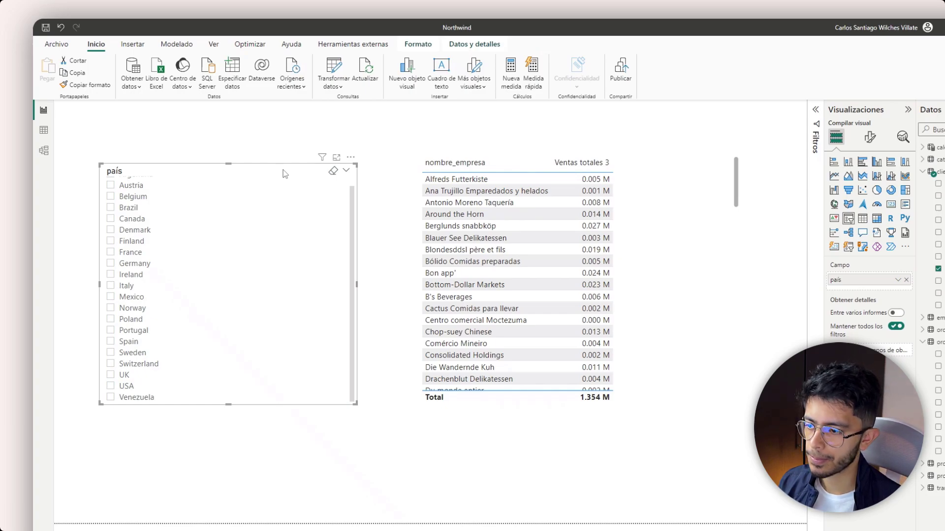
pyautogui.moveTo(720, 147); pyautogui.dragTo(691, 167)
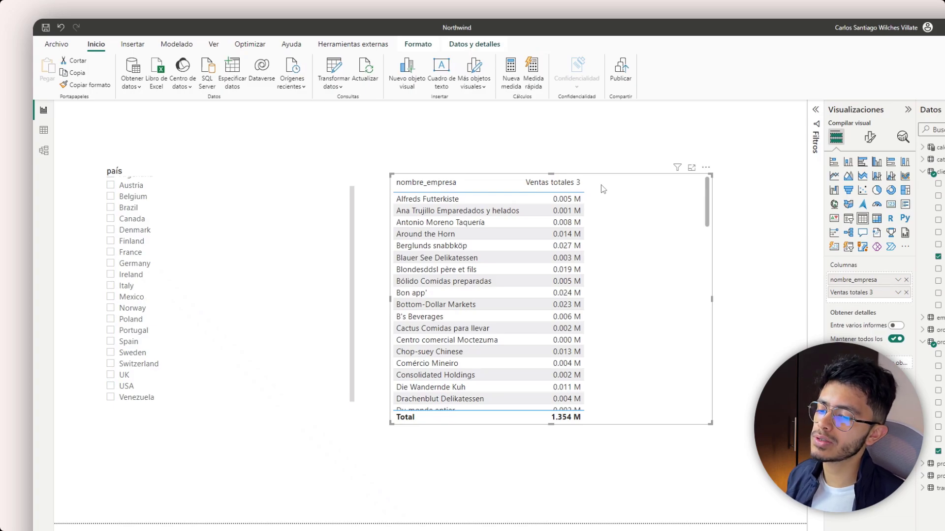
# Step: Open the dynamic format expression of the Ventas totales 3 measure
pyautogui.click(941, 451)
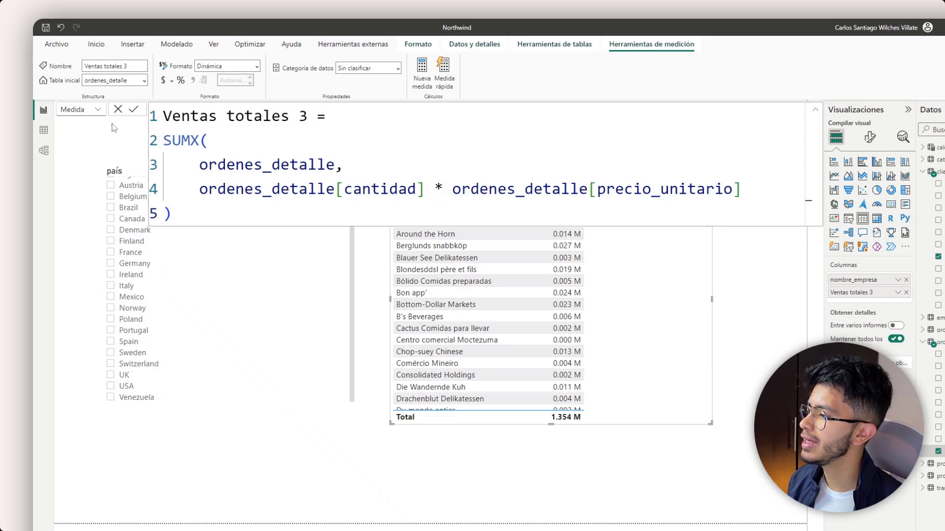
pyautogui.click(84, 110)
pyautogui.click(73, 136)
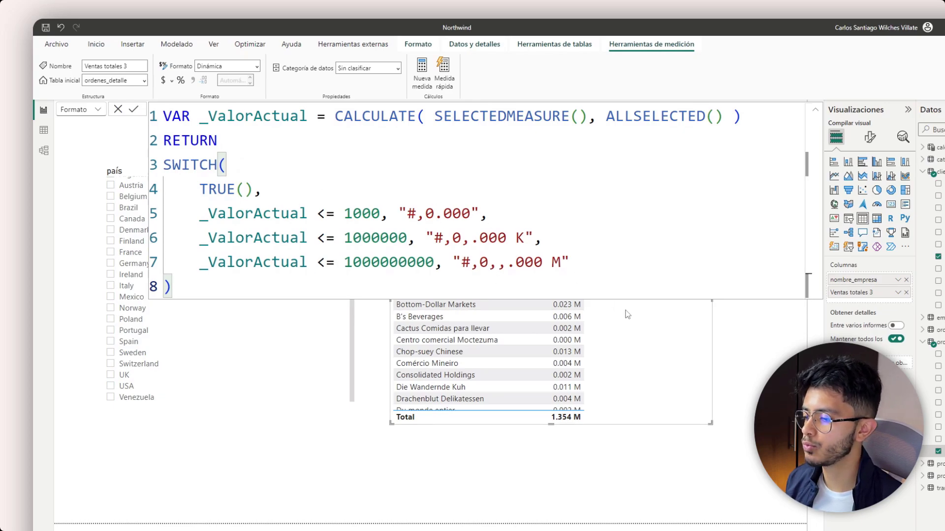
# Step: Move the Ventas totales 3 table below the formula editor and make it narrower and shorter so it fits there
pyautogui.moveTo(646, 360); pyautogui.dragTo(680, 458)
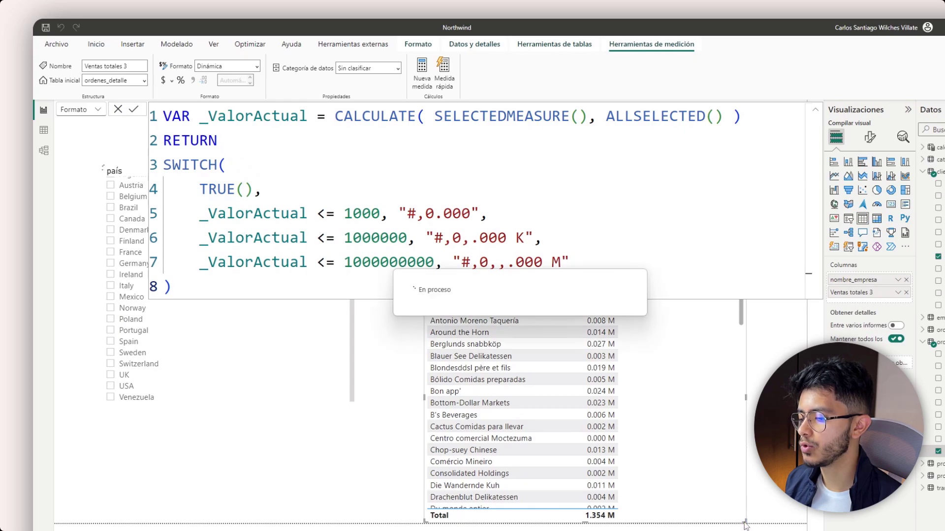
pyautogui.moveTo(744, 520); pyautogui.dragTo(684, 399)
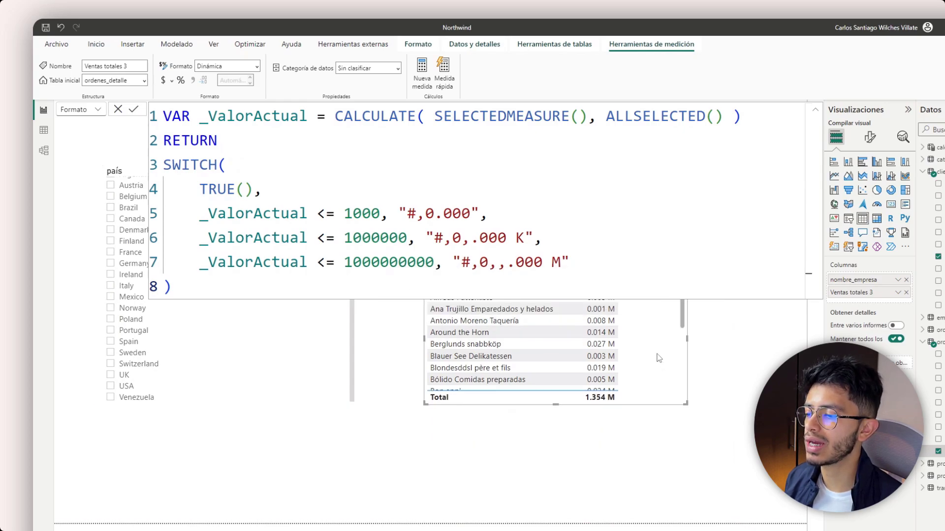
pyautogui.moveTo(655, 355); pyautogui.dragTo(661, 409)
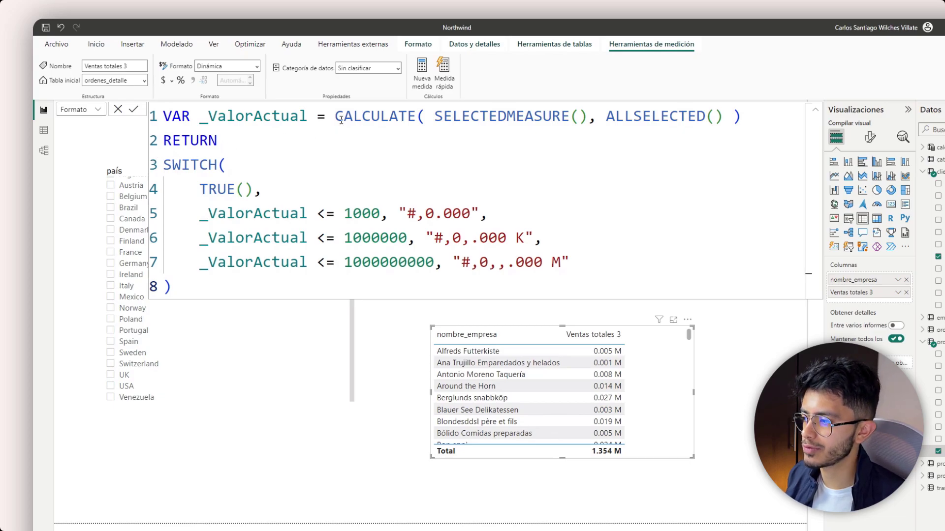
pyautogui.moveTo(344, 119); pyautogui.dragTo(452, 119)
pyautogui.click(590, 140)
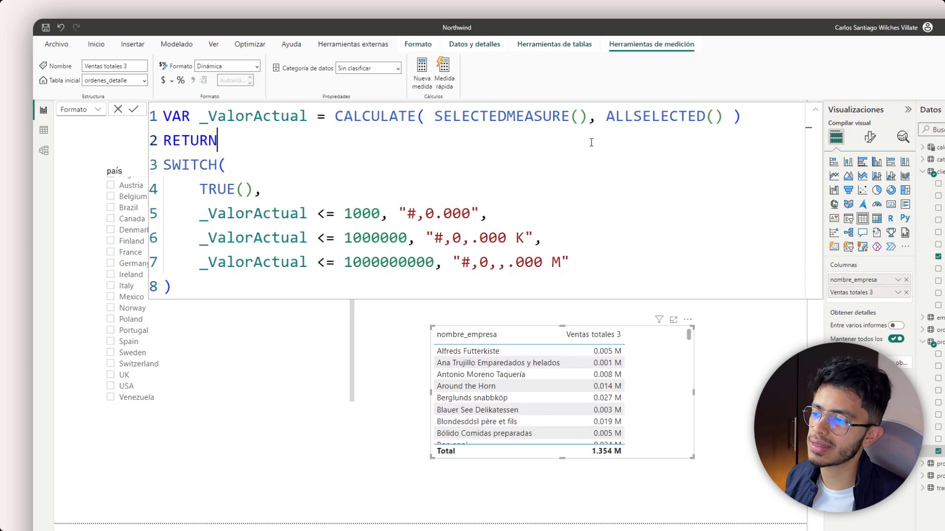
pyautogui.hotkey('shift', 'Home')
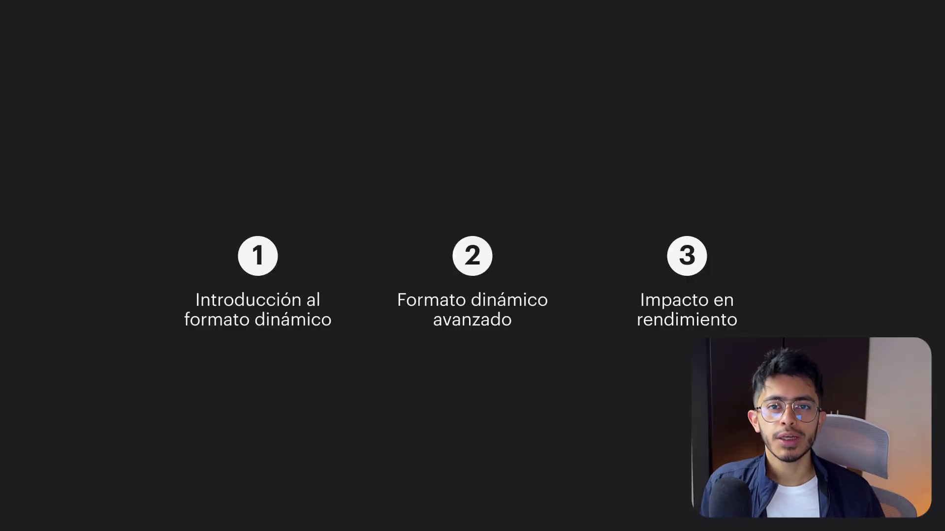